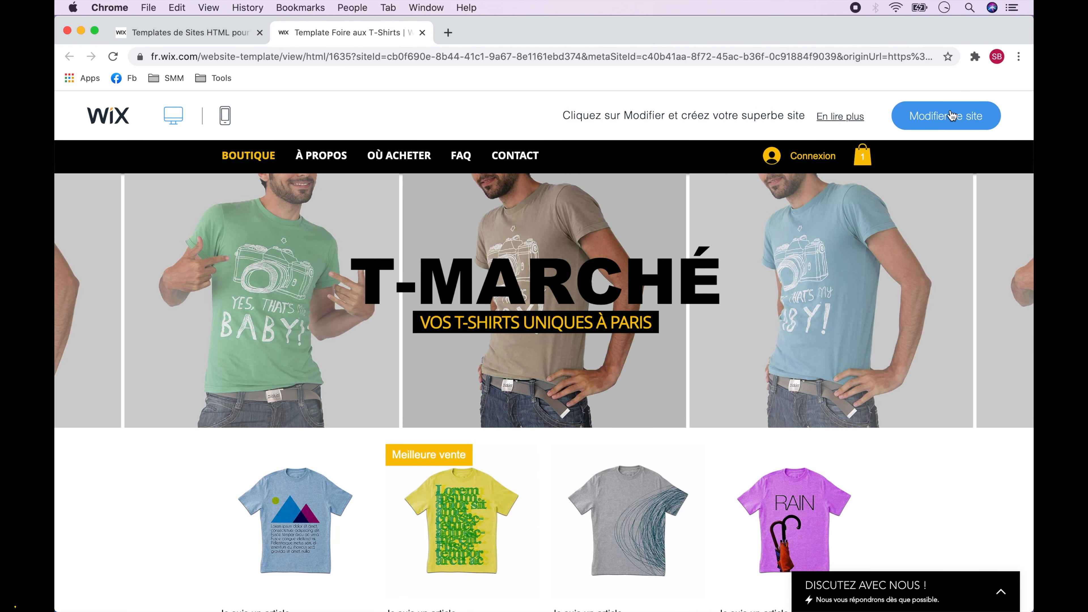
Open the T-Marché T-shirt store template for editing, close the old templates page, and dismiss the welcome window
click(949, 118)
click(260, 33)
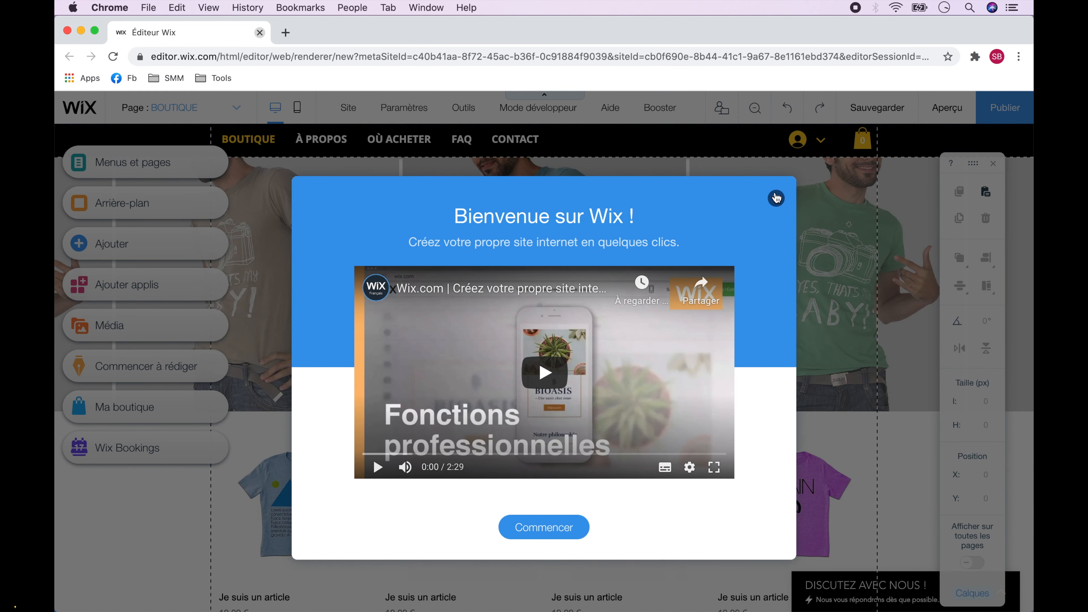
click(776, 199)
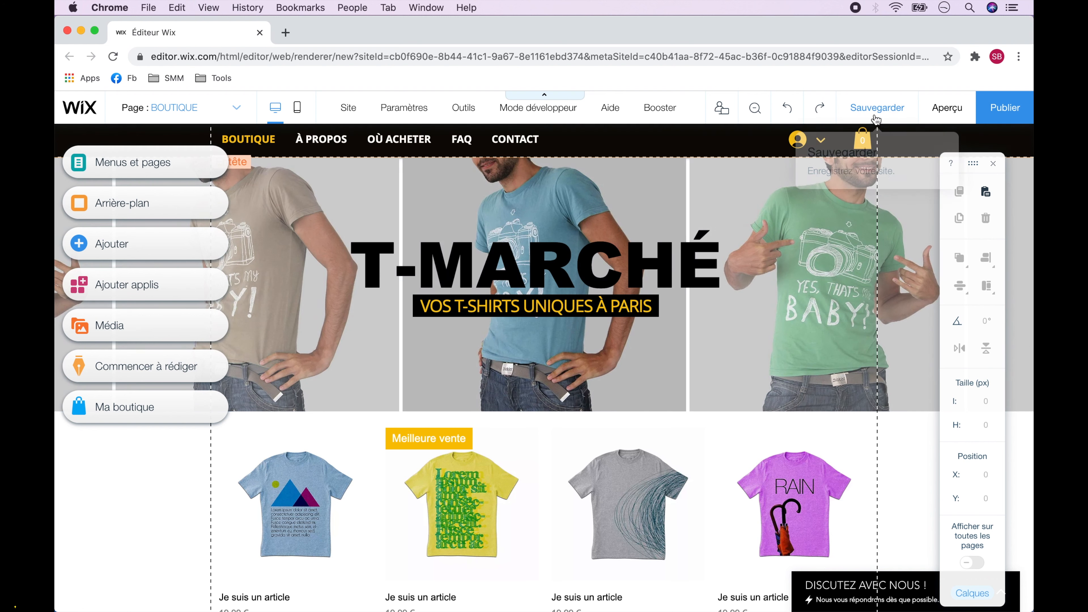
Save the site on the free Wix.com domain with the address ending wix-dropshipping, and opt out of seeing the saved-site message again
click(875, 110)
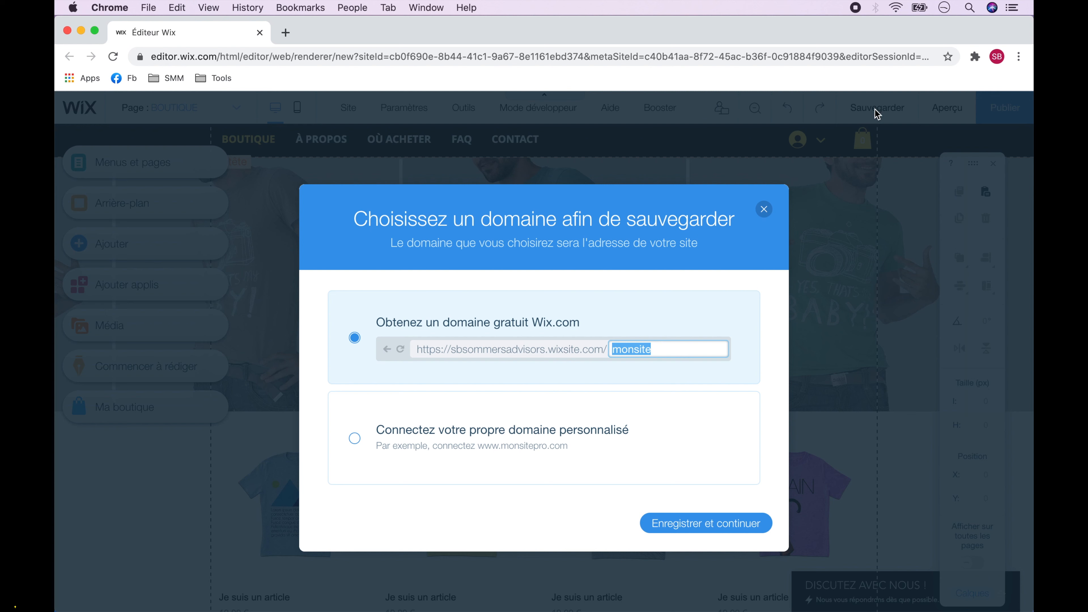
text(wix)
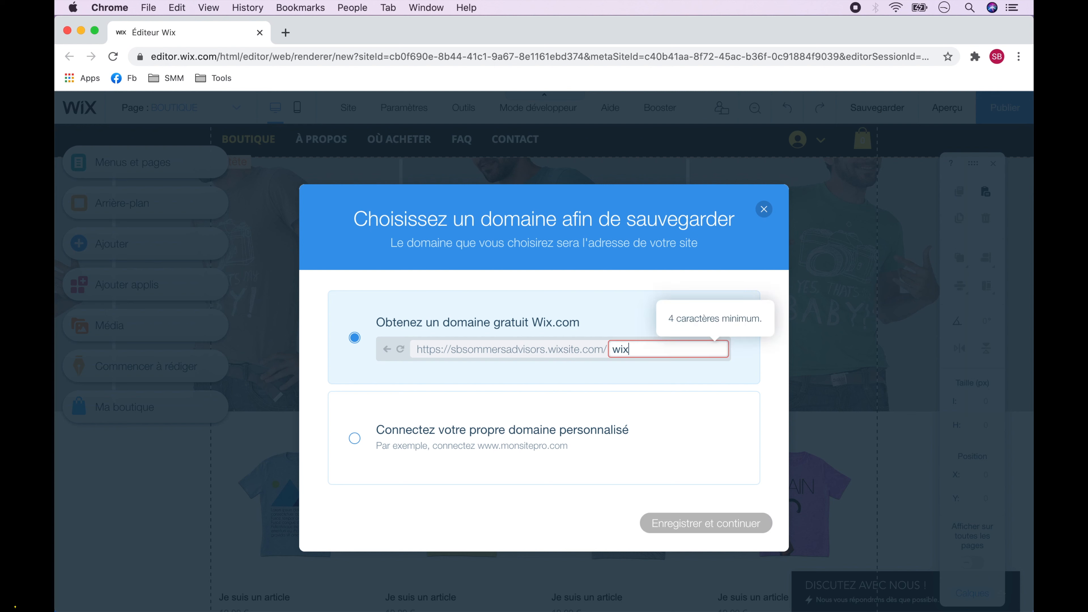
text(-dro)
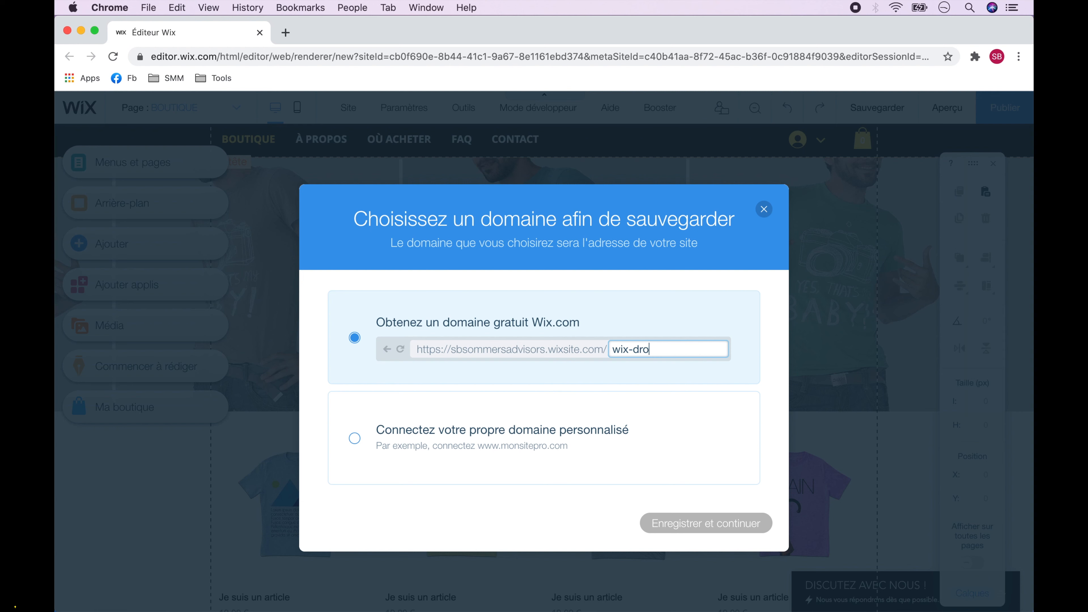
text(pshipping)
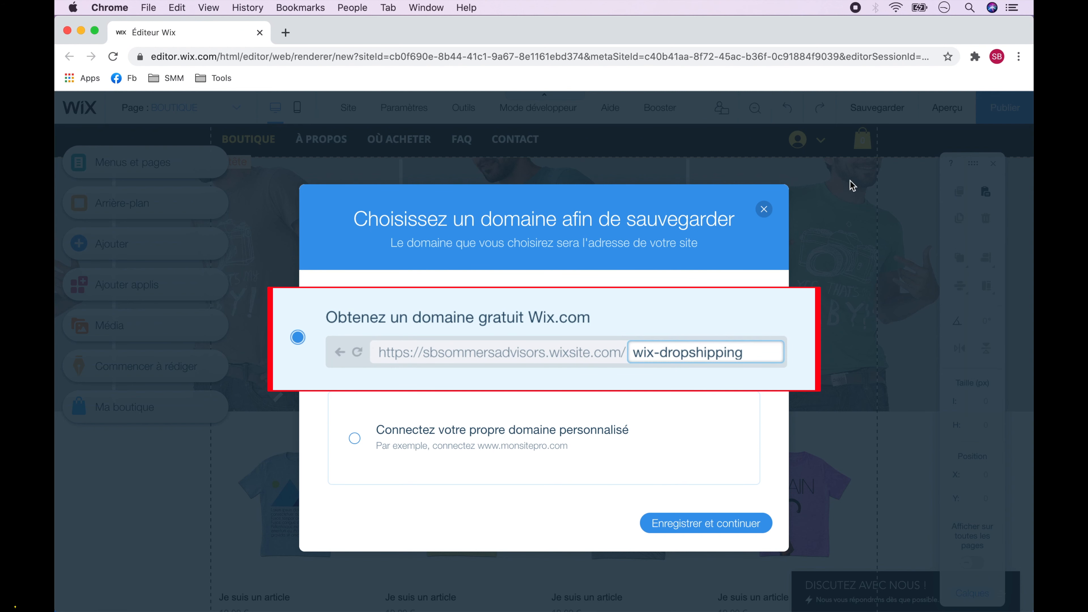
click(707, 524)
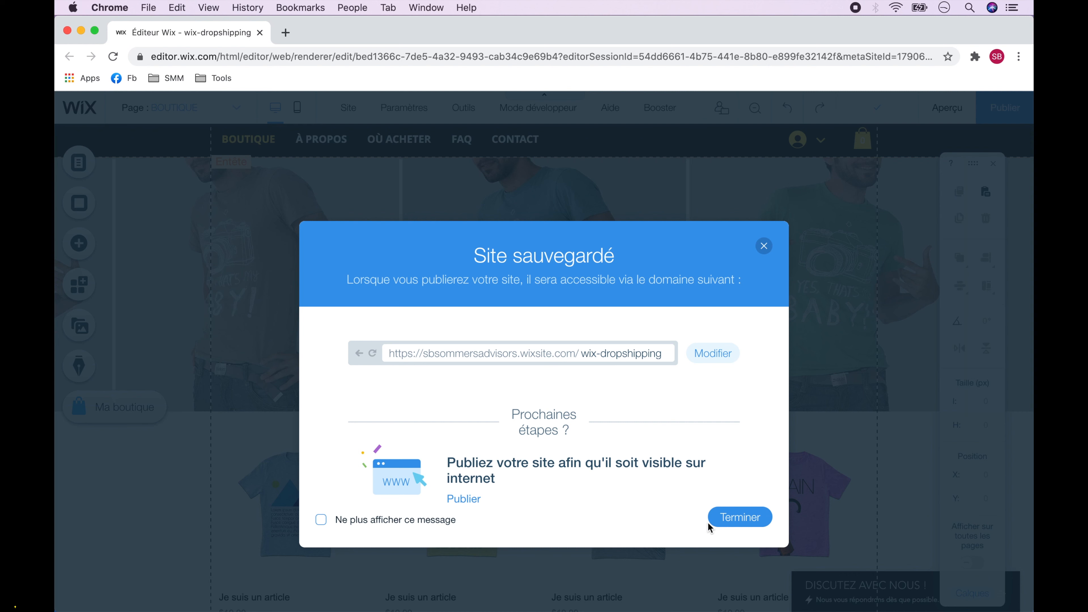
click(334, 520)
click(744, 521)
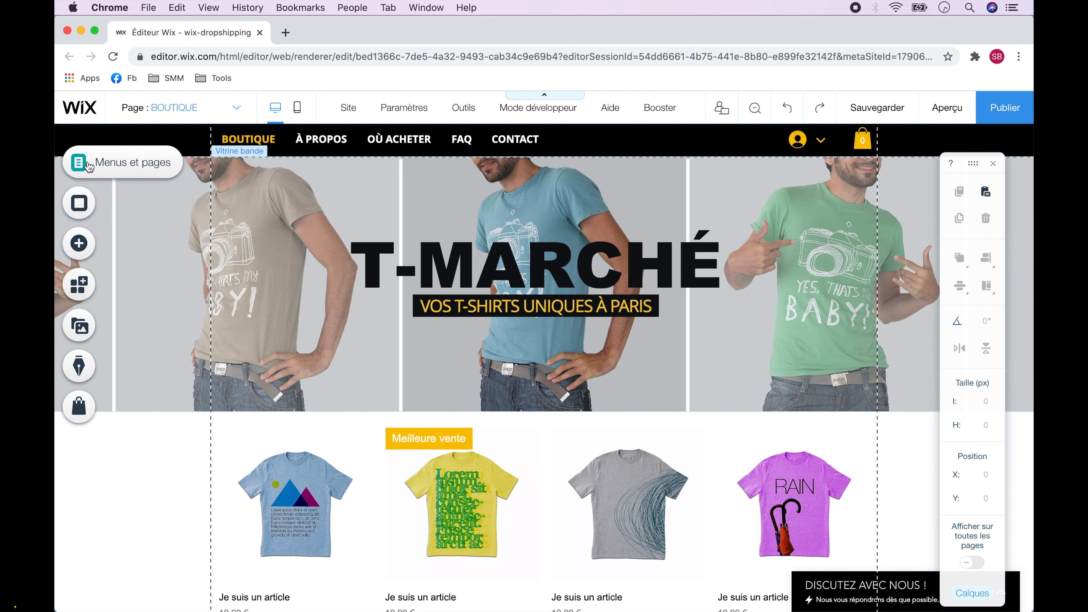
Examine the editor's tools for pages, page background, adding elements, apps, media, blog and store
click(89, 167)
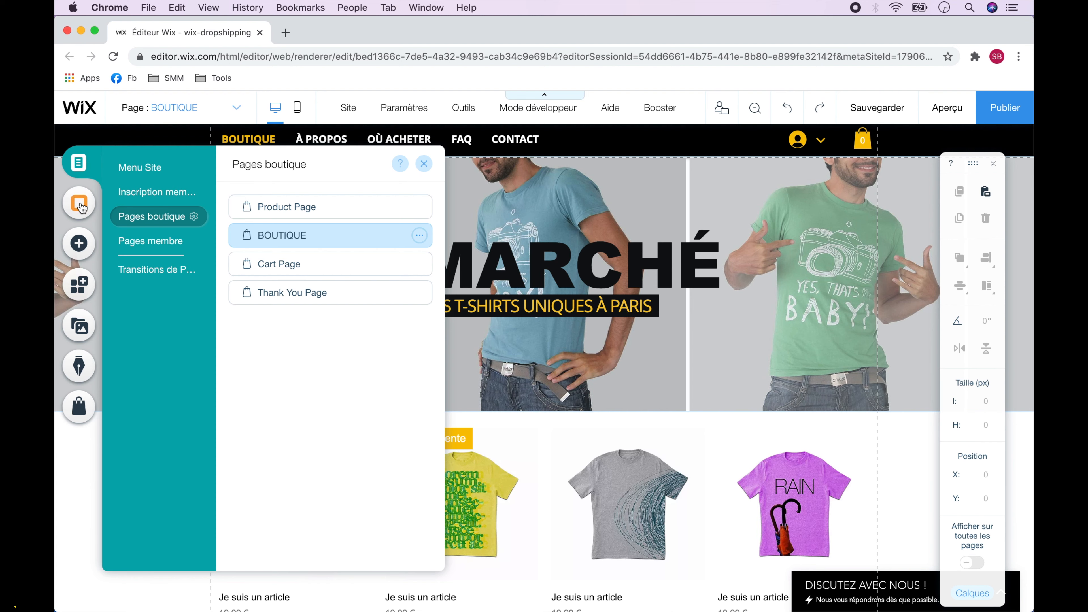
click(80, 204)
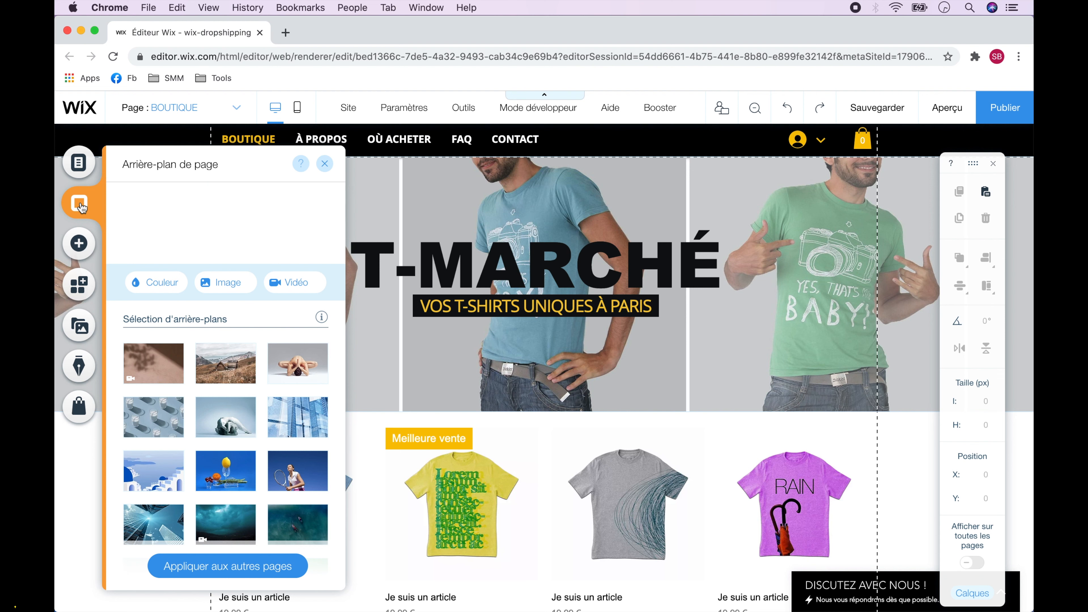
click(79, 244)
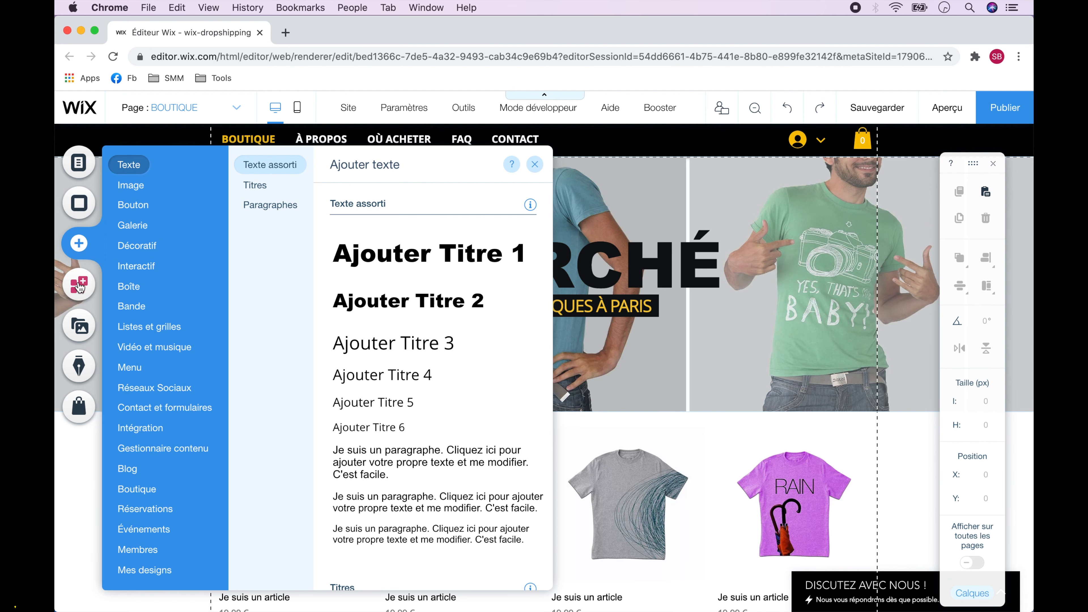
click(79, 284)
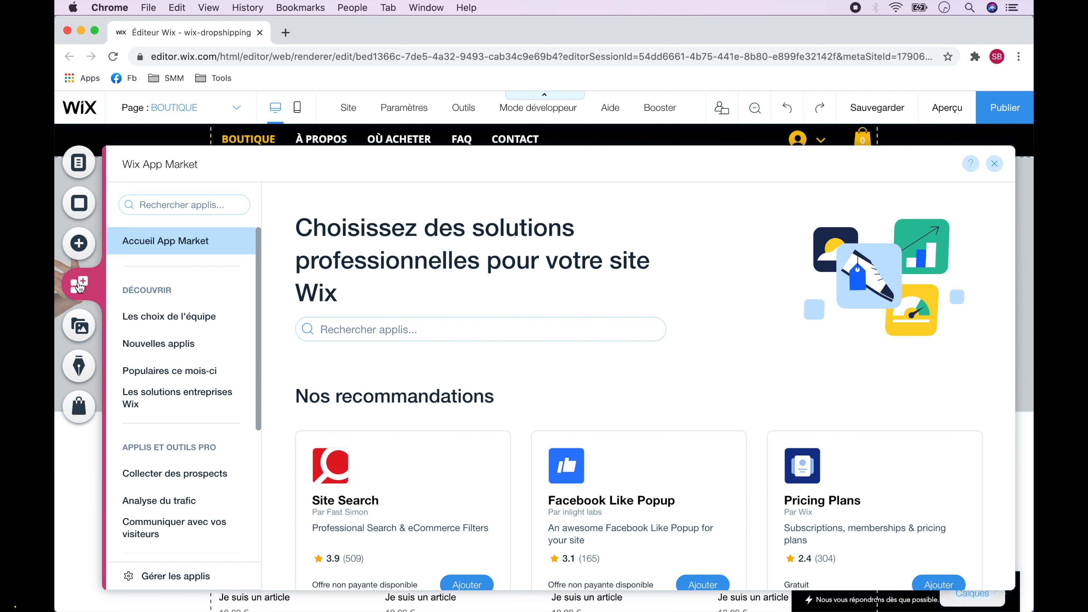
click(79, 328)
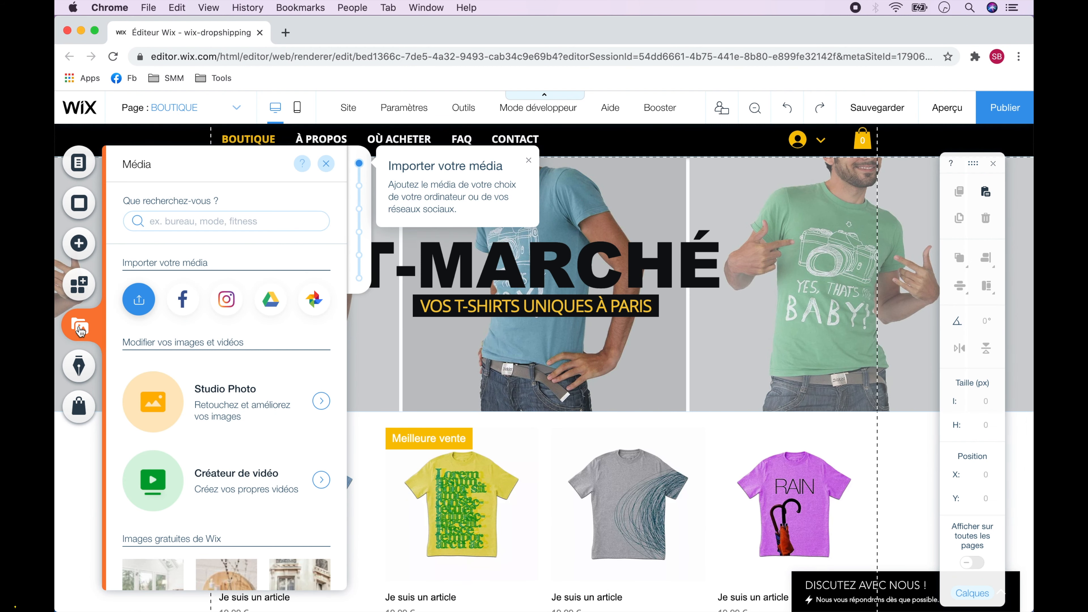
click(79, 367)
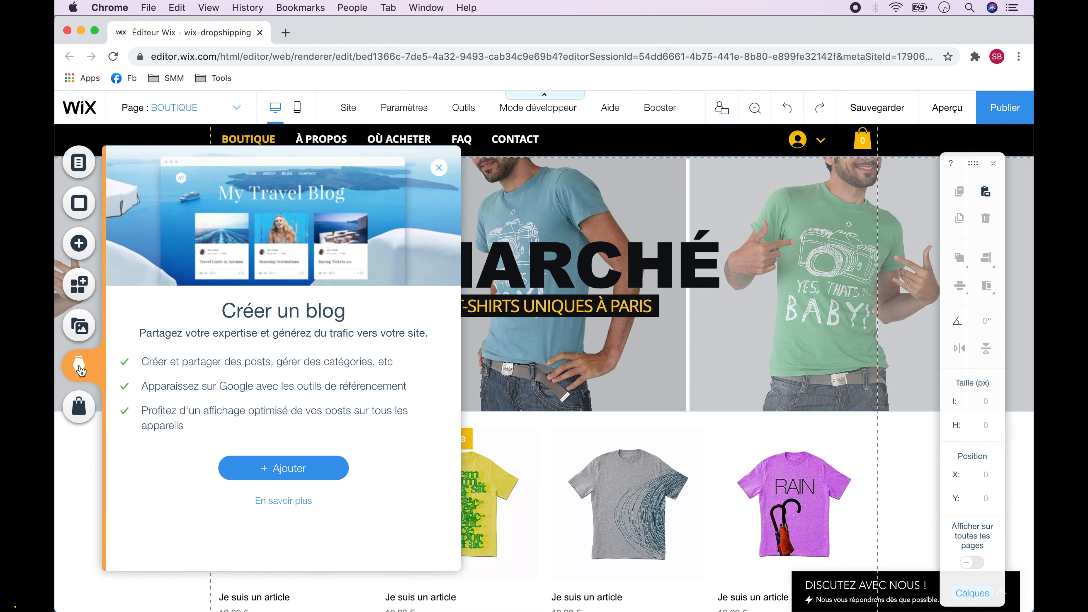
click(81, 409)
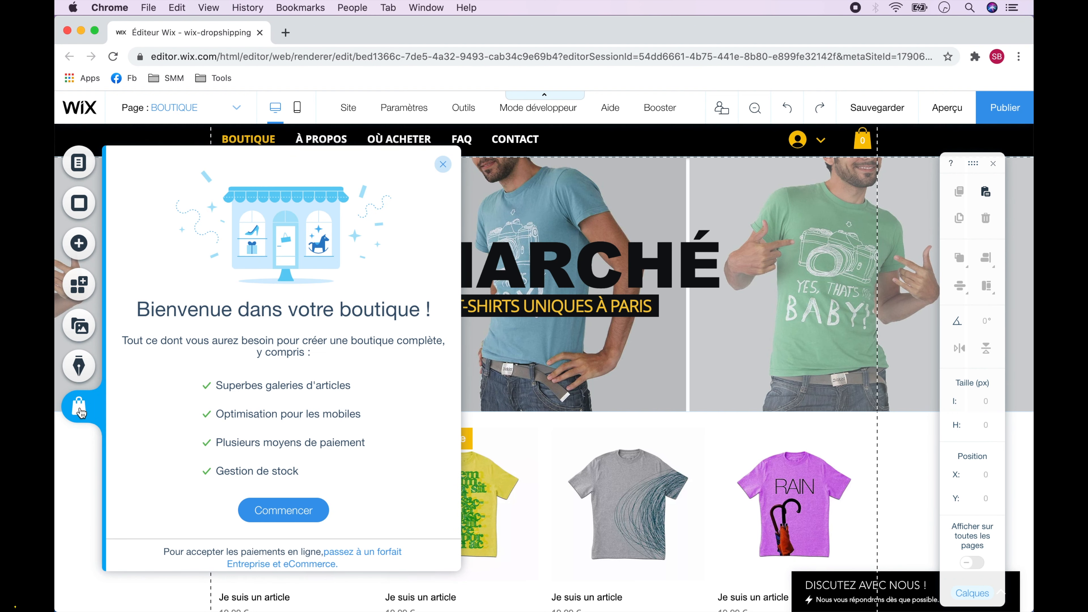
click(442, 164)
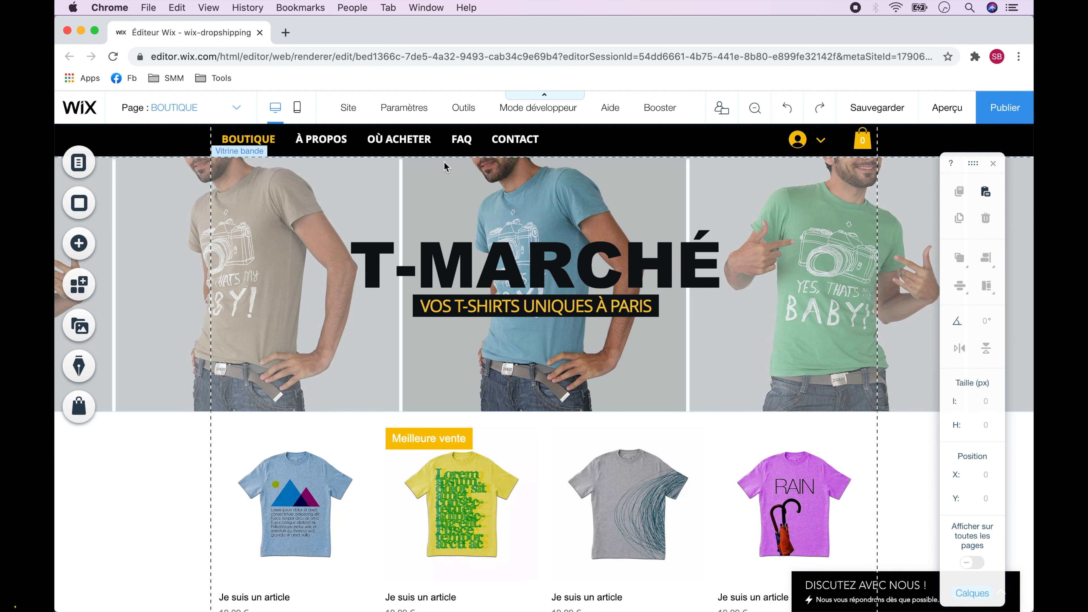
Replace the T-MARCHÉ title and its subtitle in the header strip with the text "Wix Dropshipping"
click(487, 267)
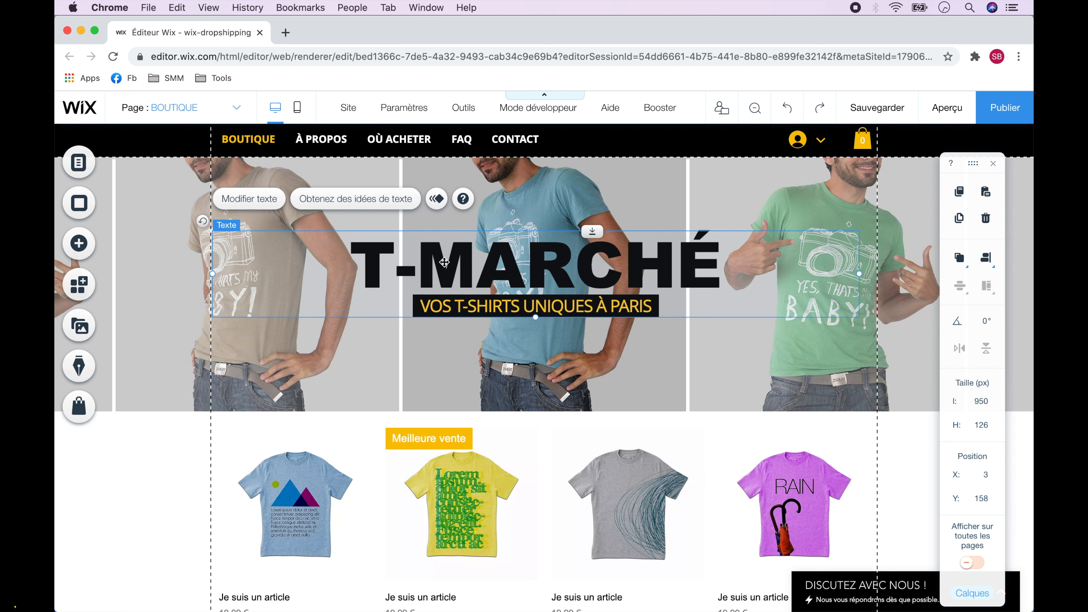
click(249, 198)
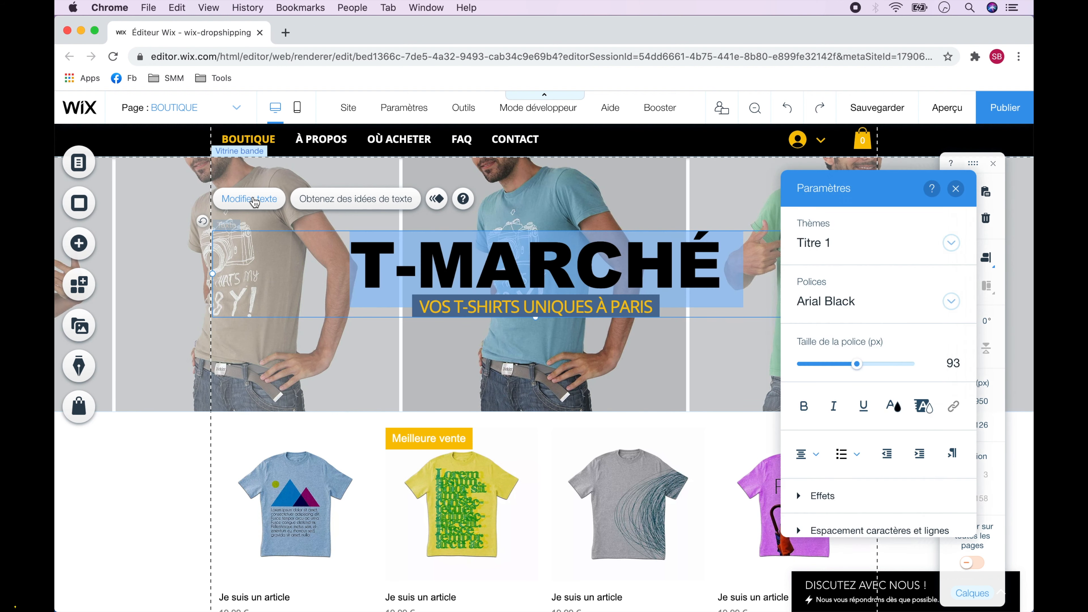
text(Wix Dropshipping)
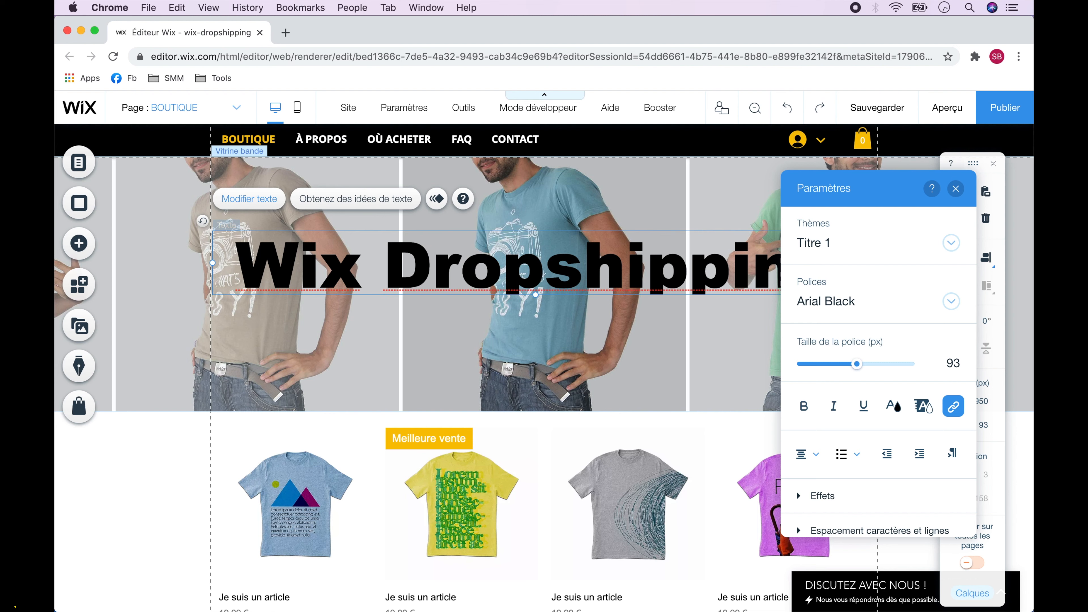
Format the whole "Wix Dropshipping" title in the Belinda font, bold, at 119 px
key(super+a)
click(951, 300)
click(835, 497)
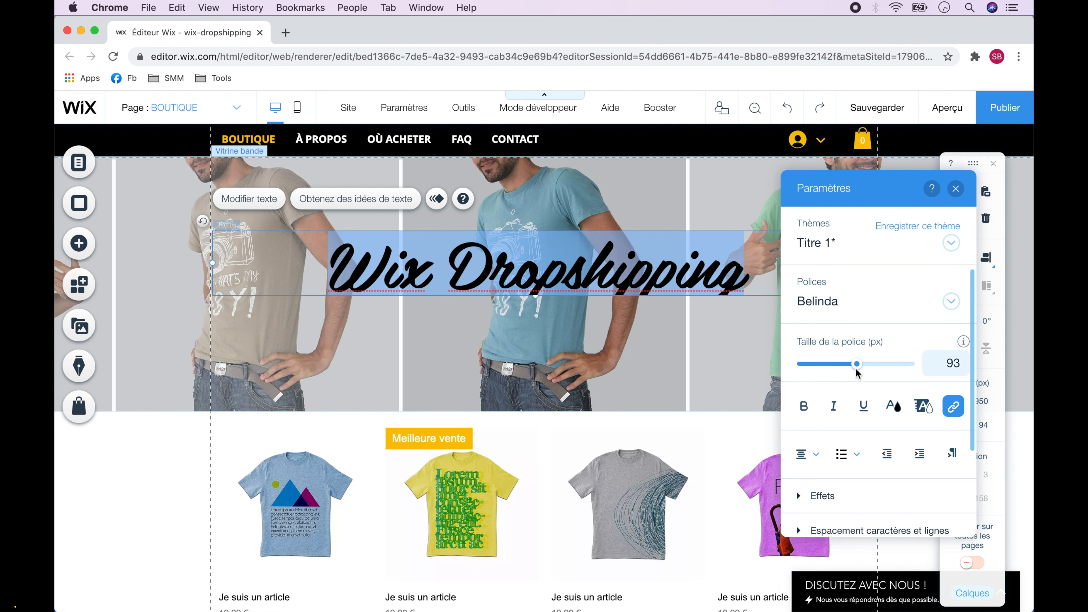
drag(857, 363, 873, 364)
click(804, 406)
Colour the "Wix Dropshipping" title bright red from the site colours and close the text settings
click(893, 405)
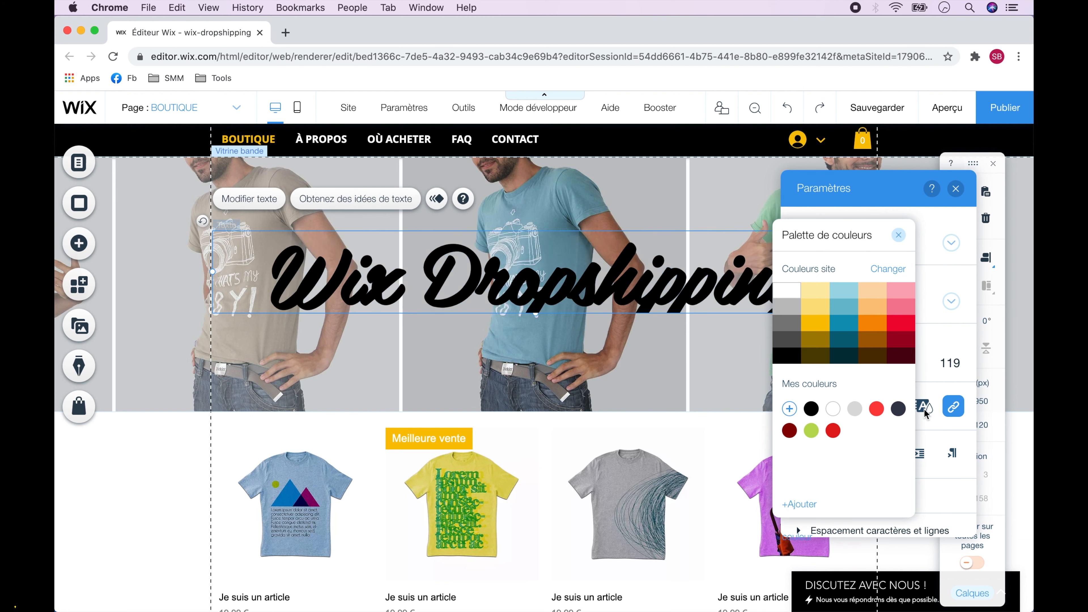
click(894, 406)
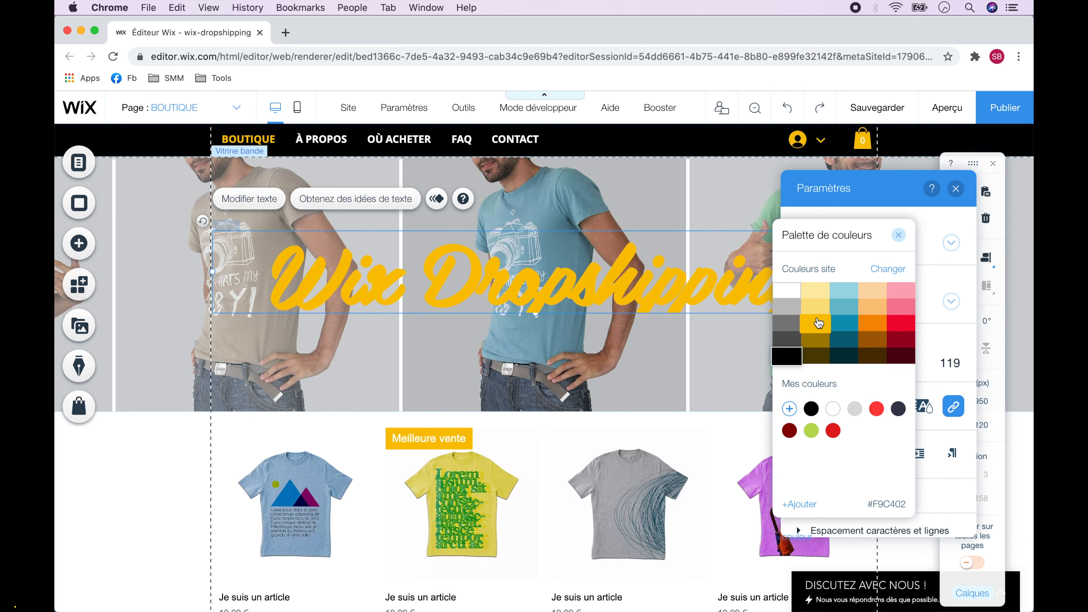
click(900, 322)
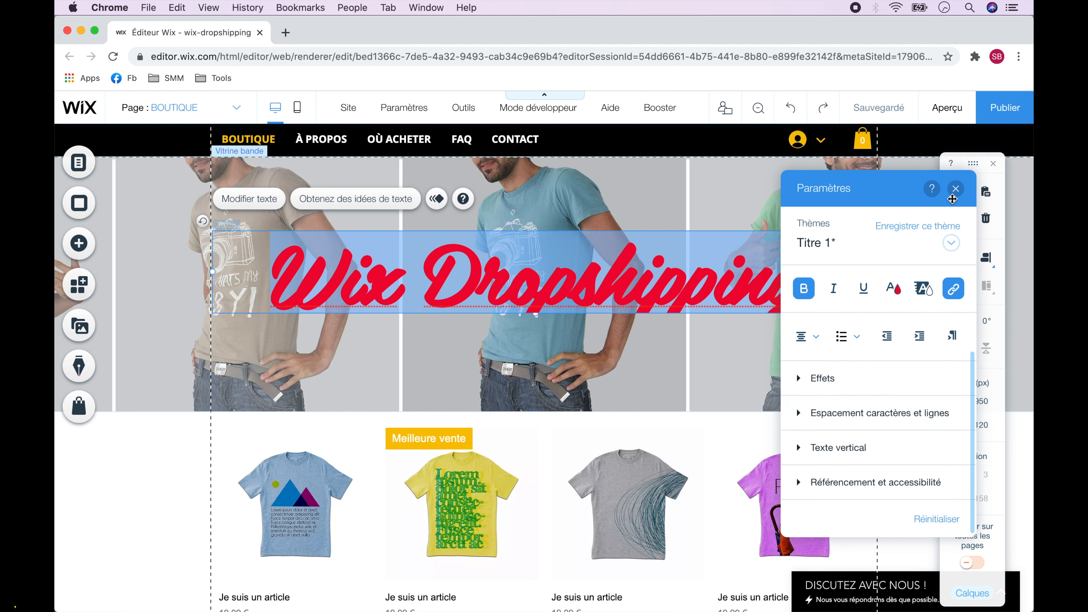
click(955, 189)
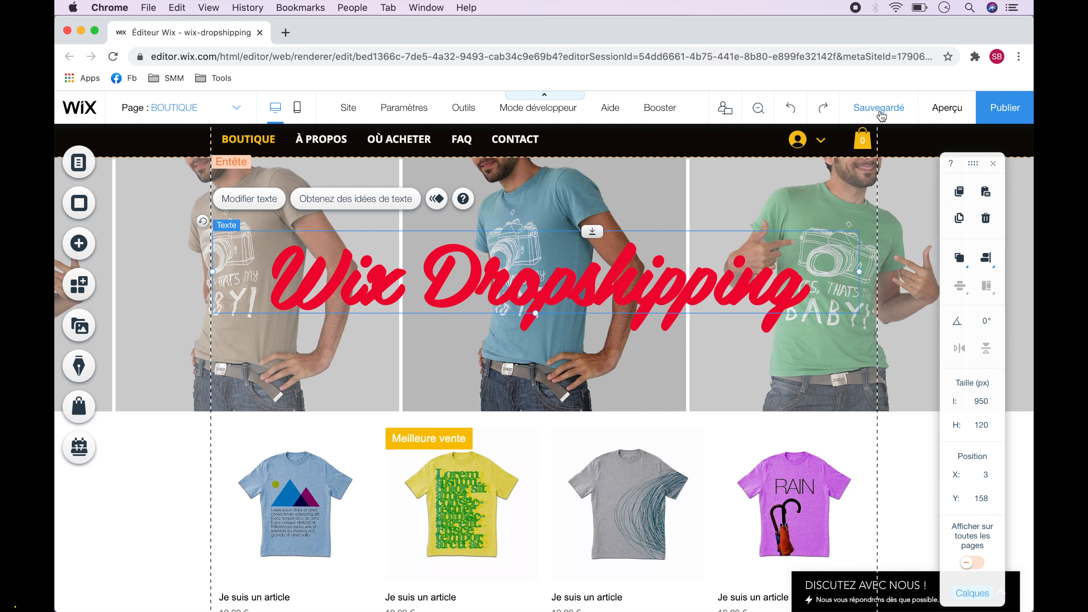
Delete all three T-shirt photos from the image gallery of the strip behind the title
click(896, 198)
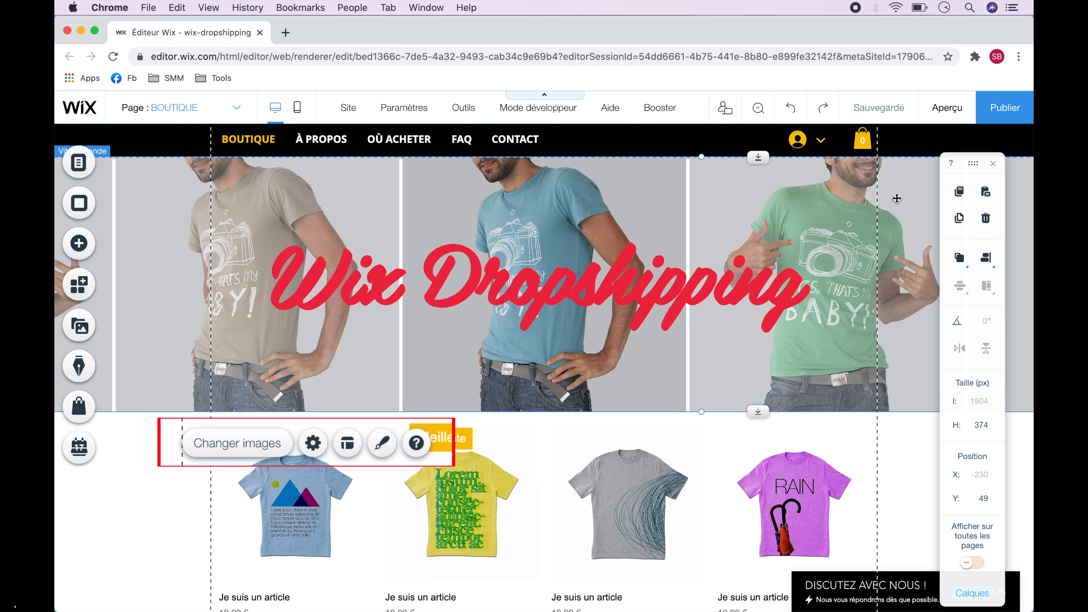
click(249, 443)
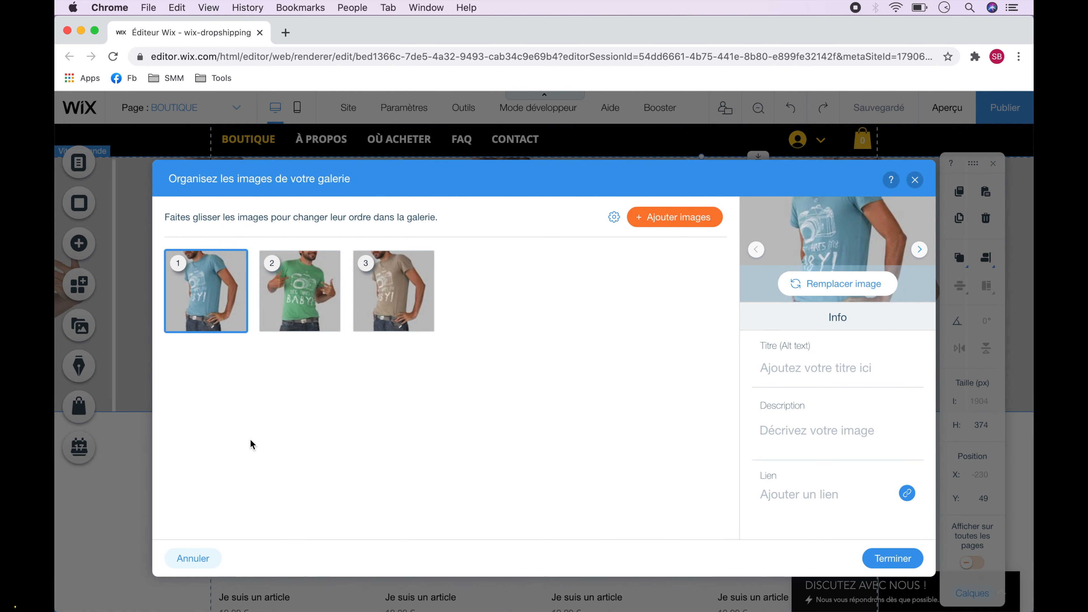
mouse_move(229, 304)
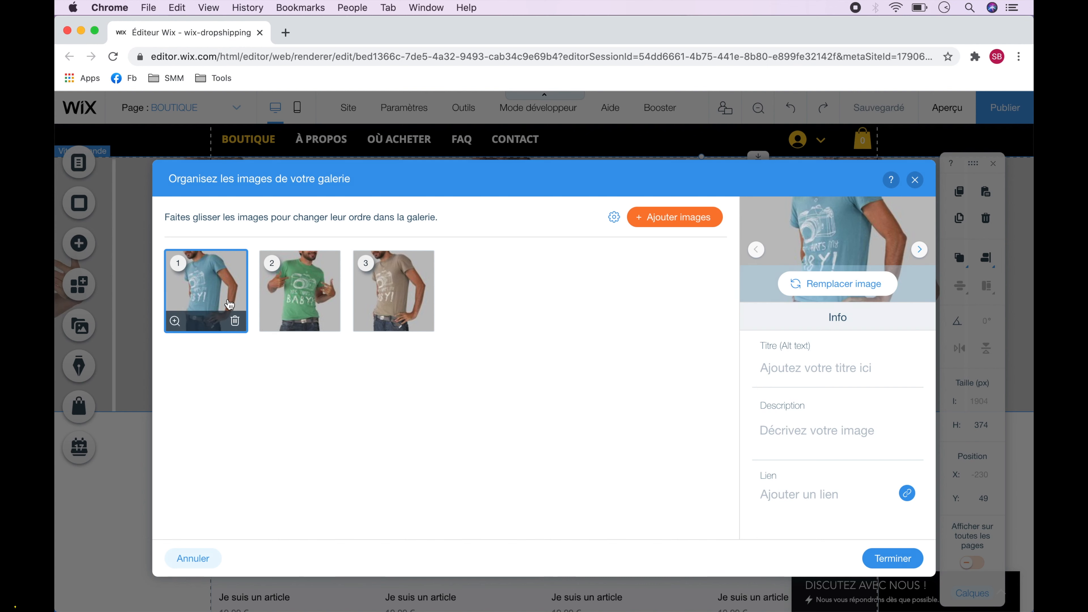
click(235, 321)
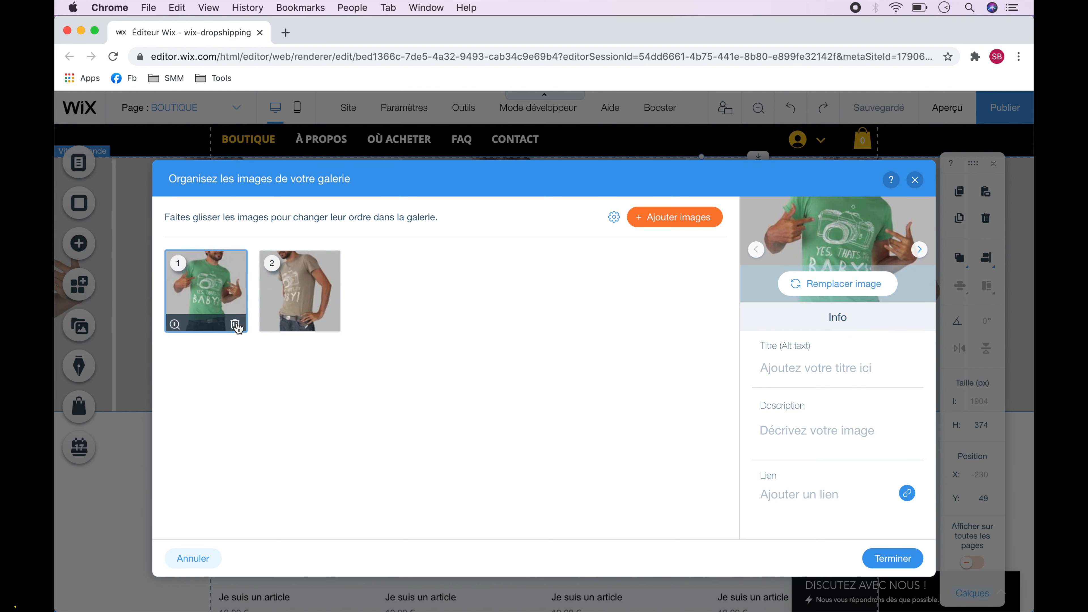
click(235, 321)
click(235, 321)
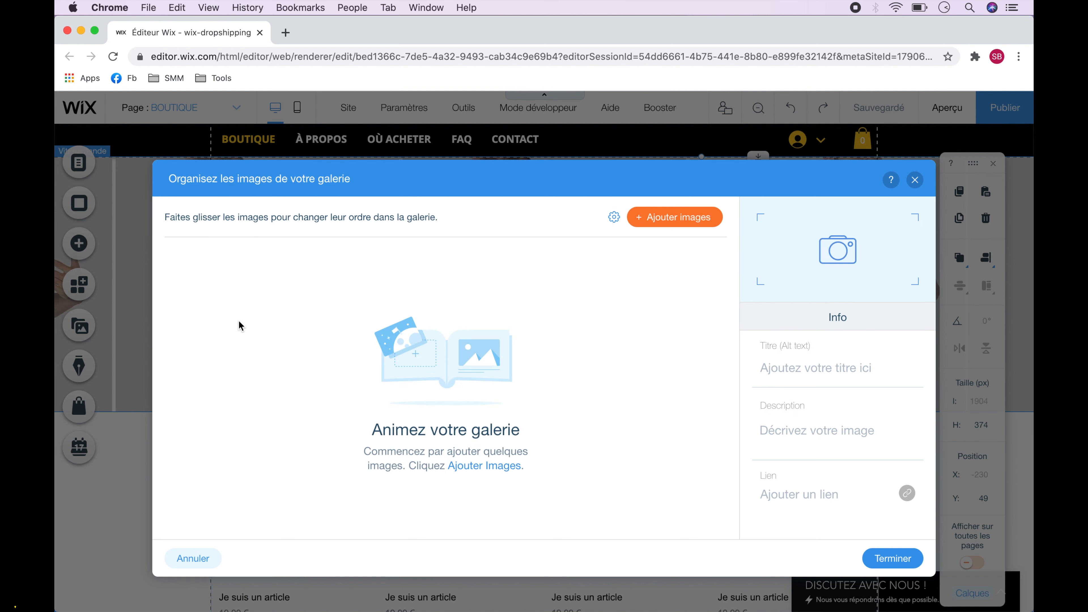
Upload fashion-1623088_1920.jpg, fashion-1623090_1920.jpg and fashion-1623091_1920.jpg from the Wix Dropshipping folder to the site files
click(677, 216)
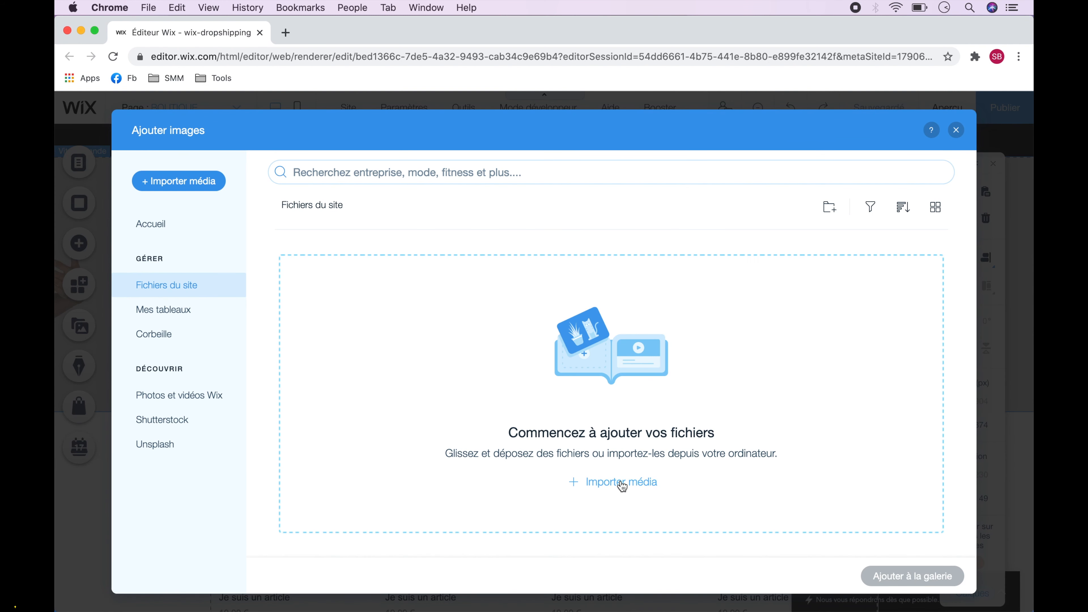
click(622, 483)
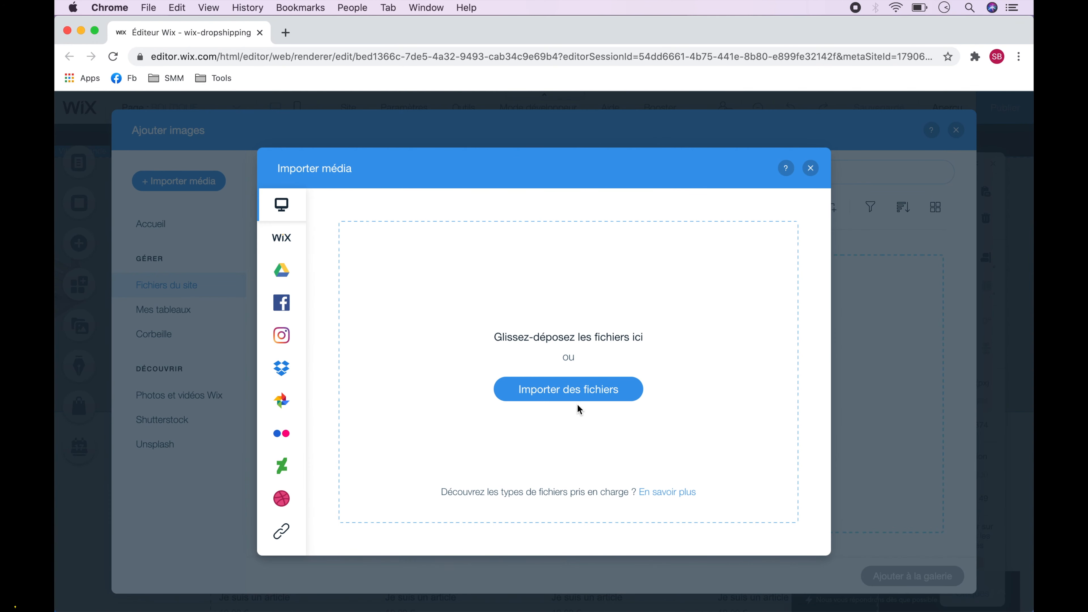
click(573, 390)
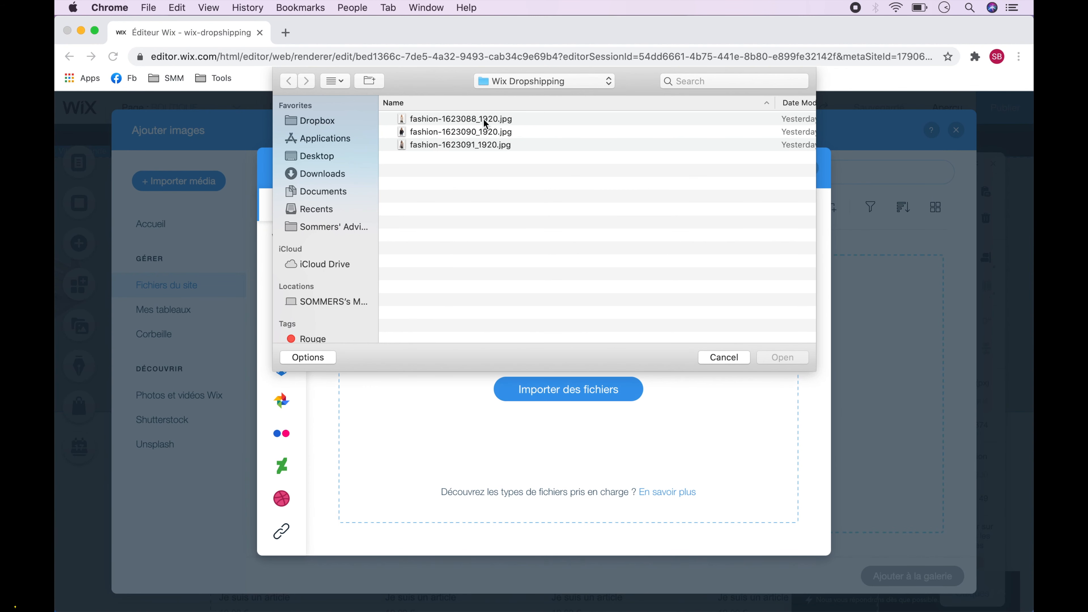
drag(485, 124, 475, 147)
click(788, 359)
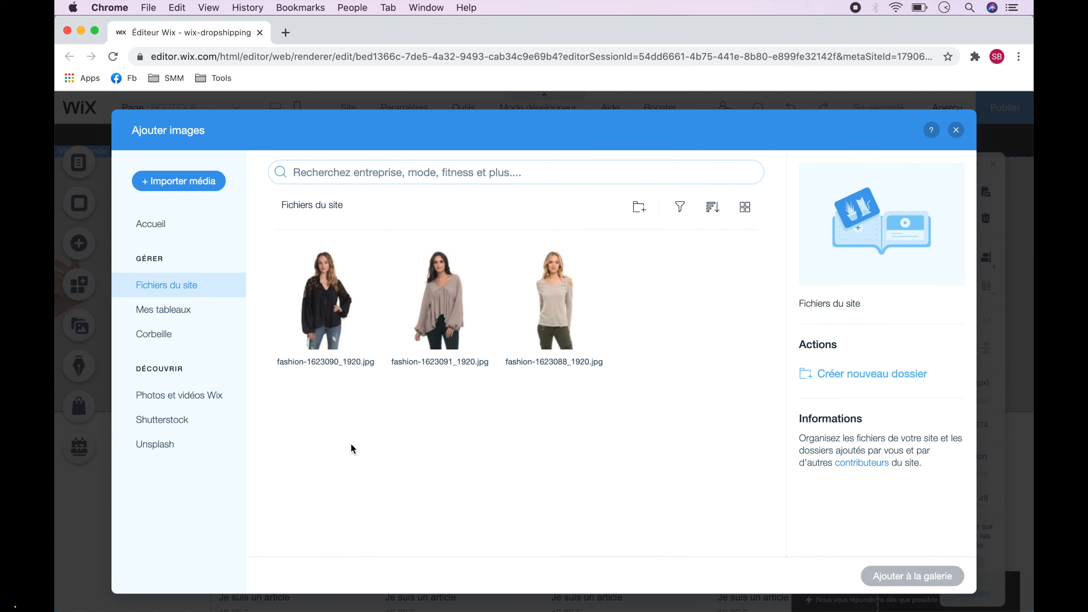
Add the three uploaded fashion photos to the strip's gallery
click(326, 300)
click(440, 300)
click(554, 300)
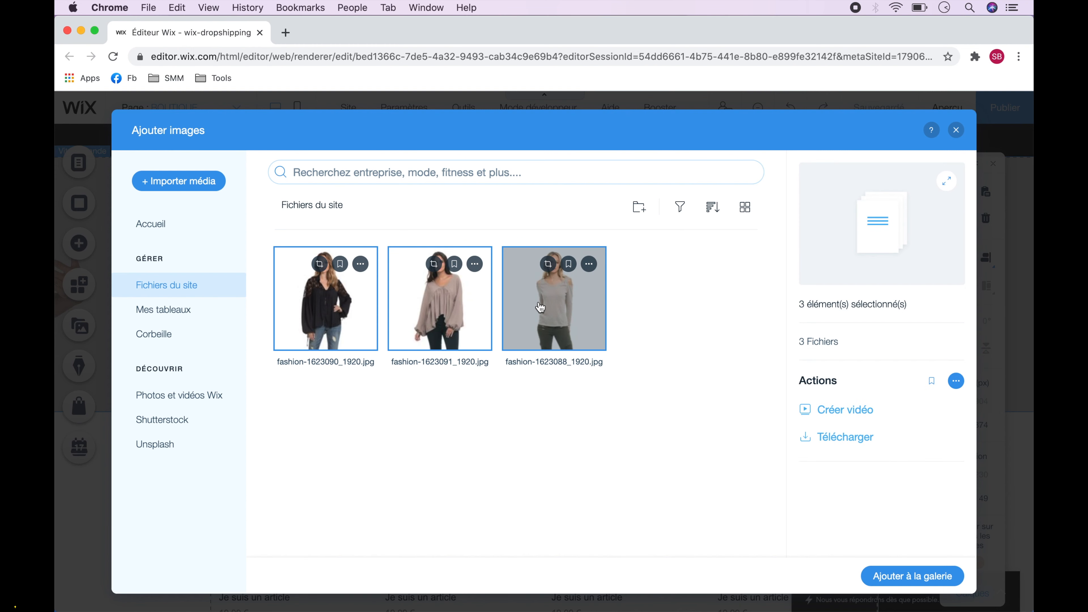
click(915, 578)
Reorder the gallery photos to 1623091, 1623088, 1623090, apply the new arrangement and save the site
drag(399, 299, 291, 304)
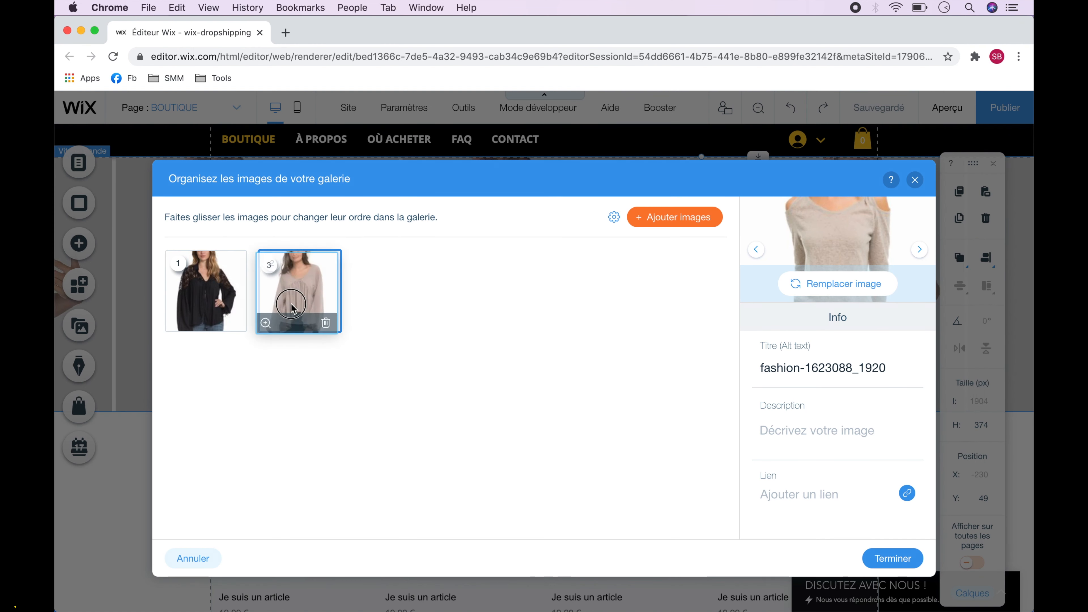
drag(206, 296, 391, 308)
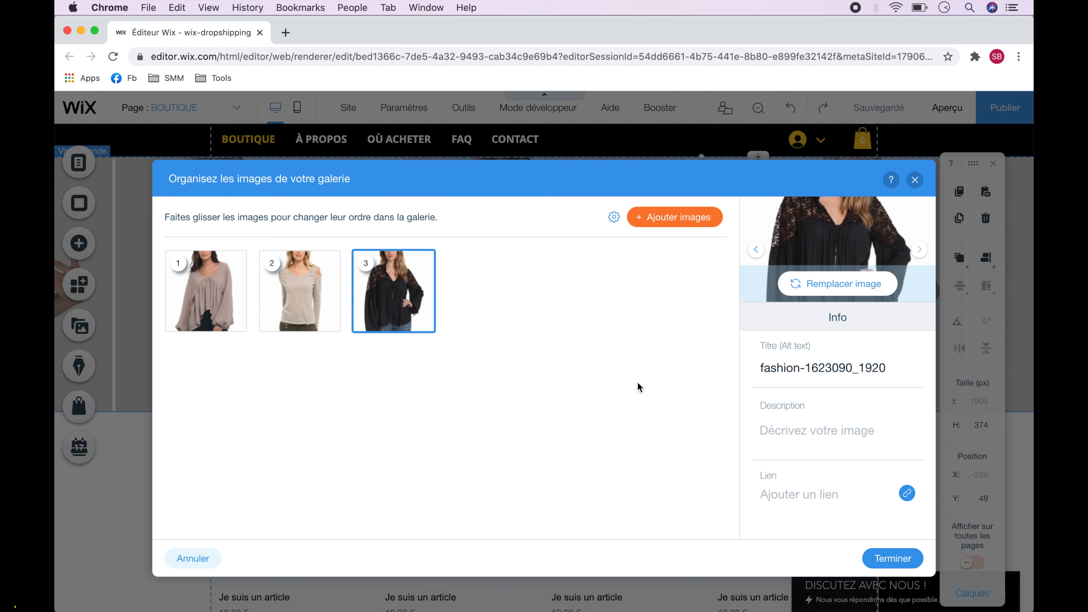
click(891, 558)
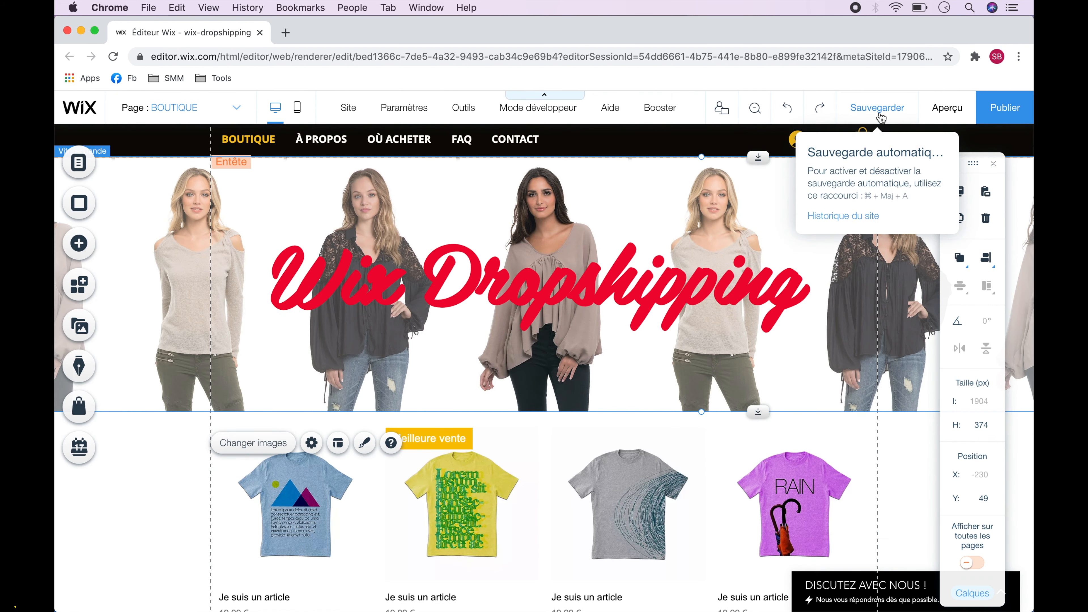
click(878, 115)
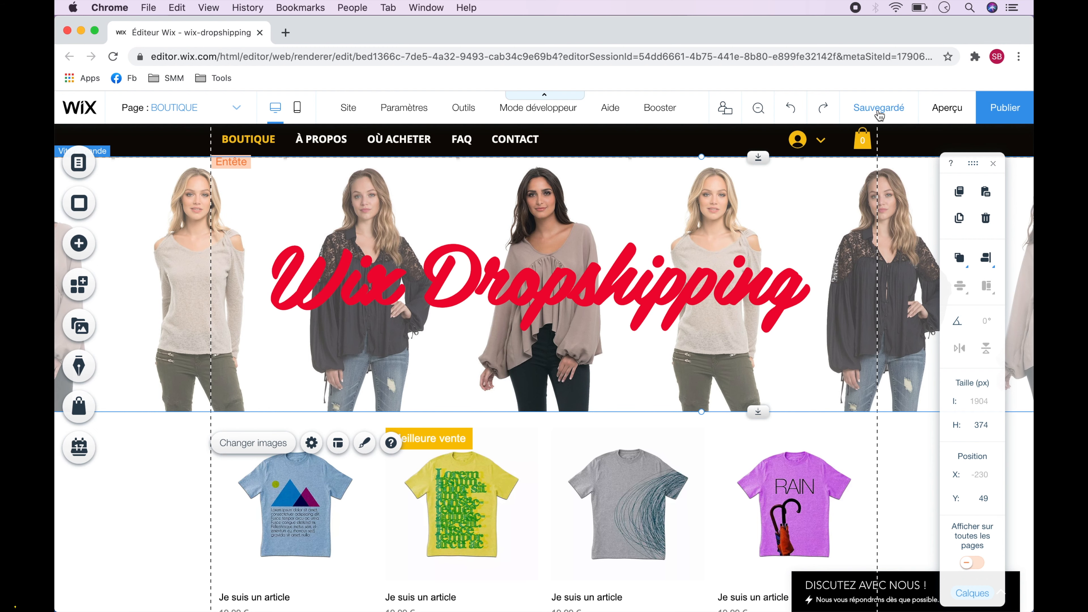
Change the yellow footer strip's background to the bright red site colour #F00534 and close its design settings
scroll(836, 442, down, 10)
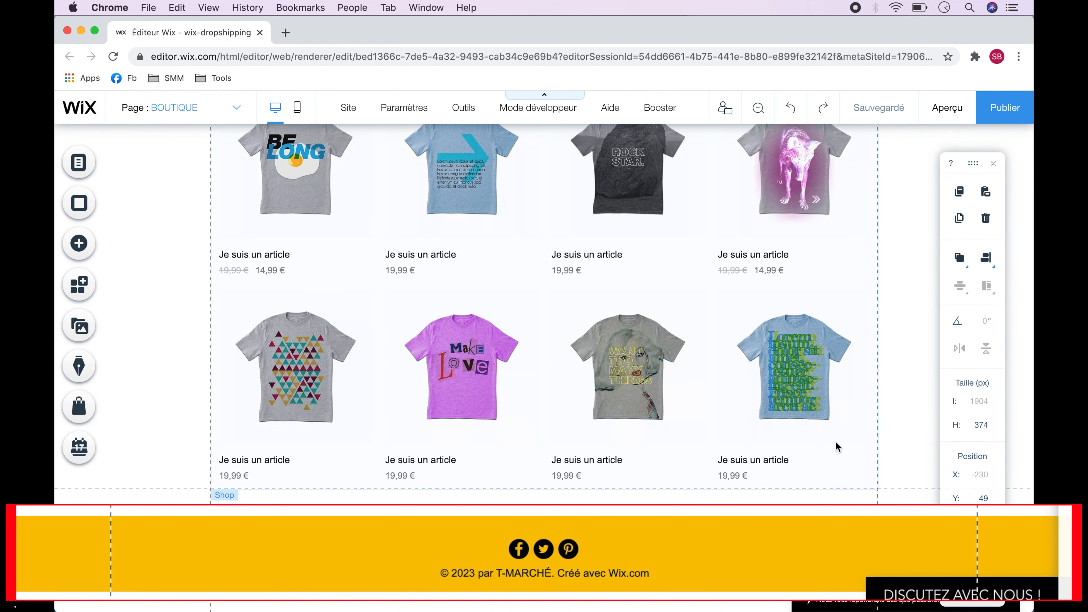
click(799, 535)
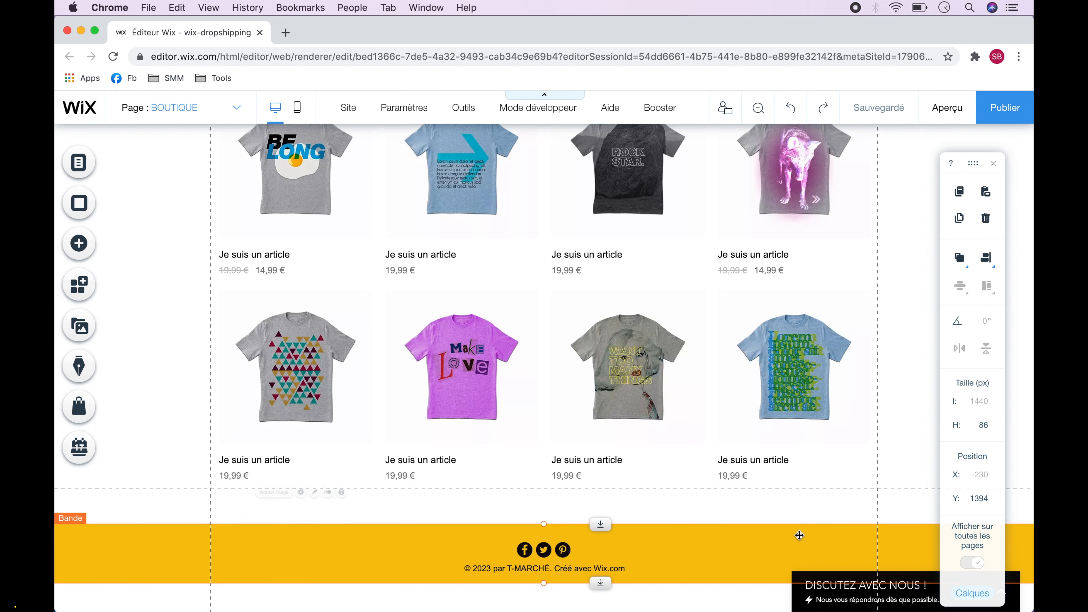
click(327, 492)
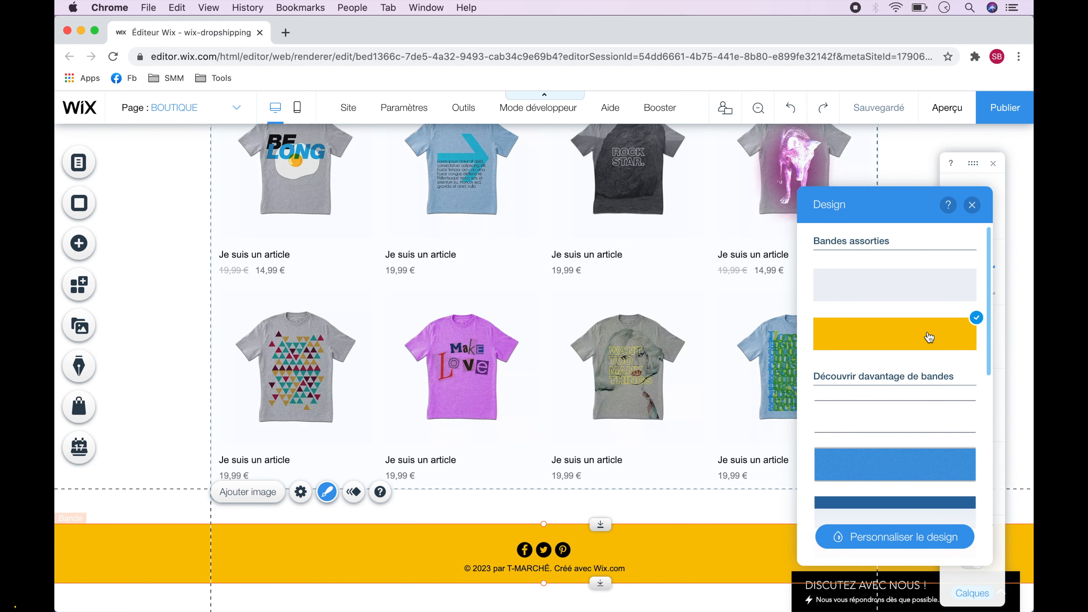
click(918, 538)
click(870, 319)
click(966, 376)
click(1018, 423)
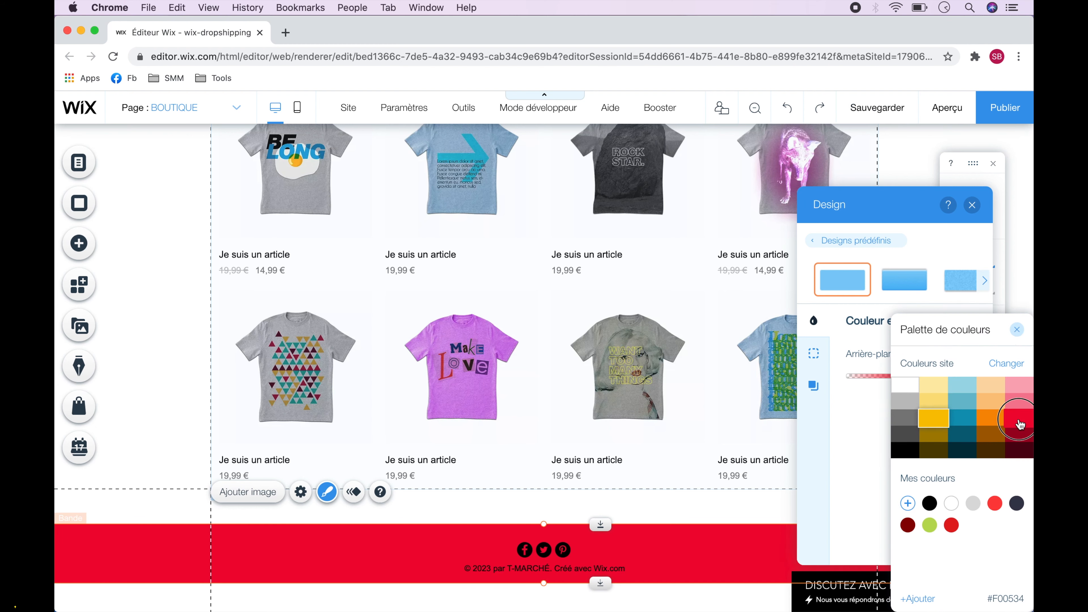
click(1016, 329)
click(972, 205)
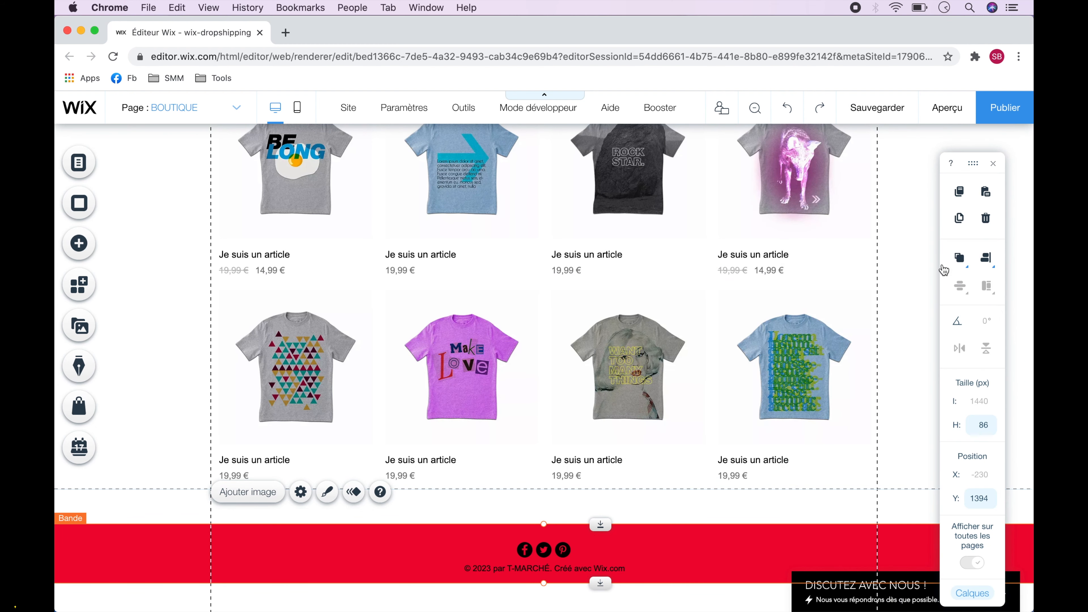
Recolour the yellow cart and member icons in the header bright red
scroll(901, 404, up, 10)
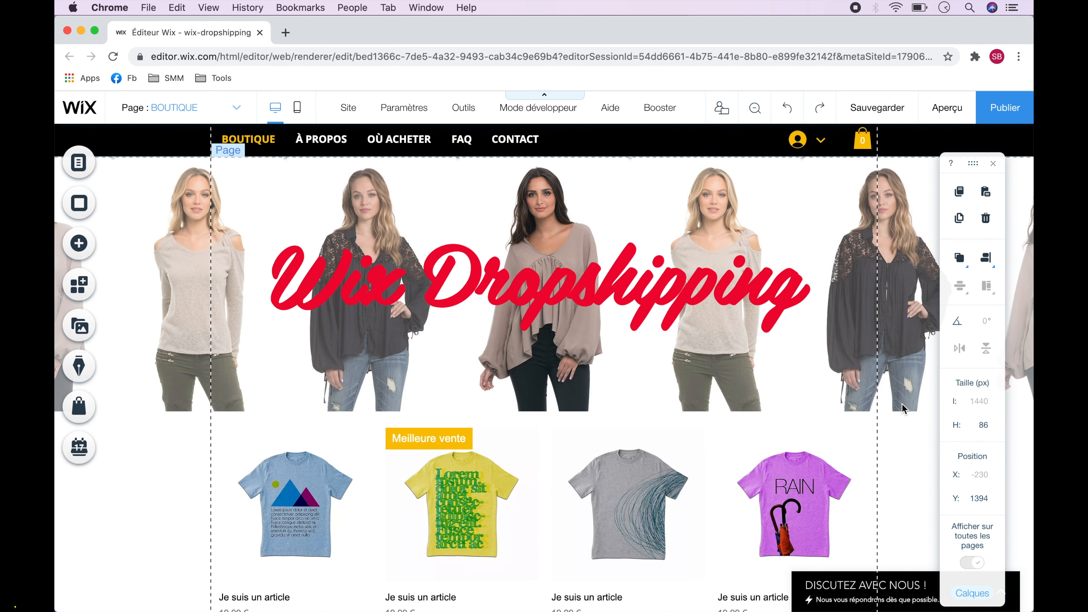
click(862, 139)
click(925, 189)
click(364, 531)
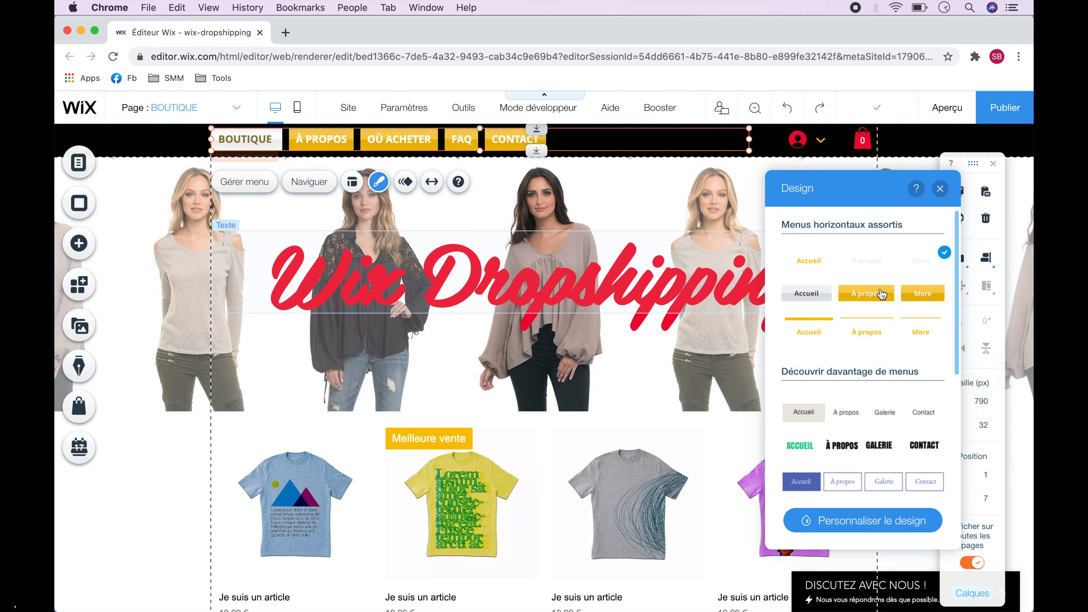
Set the horizontal menu's text colour for the clicked state (Cliqué) to bright red, close the design settings and save
click(863, 520)
click(863, 306)
click(924, 307)
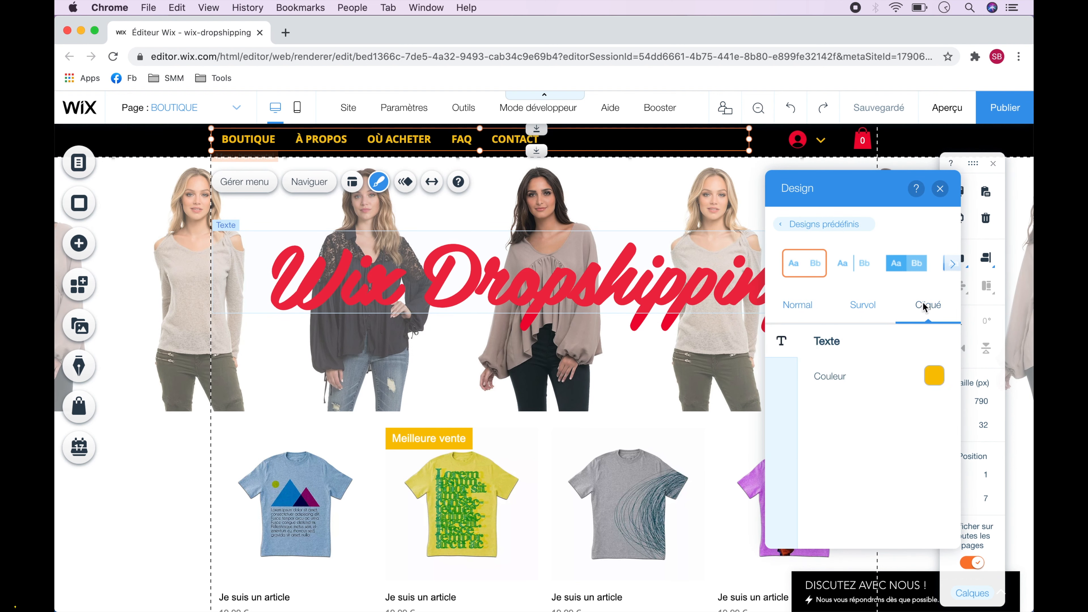
click(934, 376)
click(884, 324)
click(884, 235)
click(940, 189)
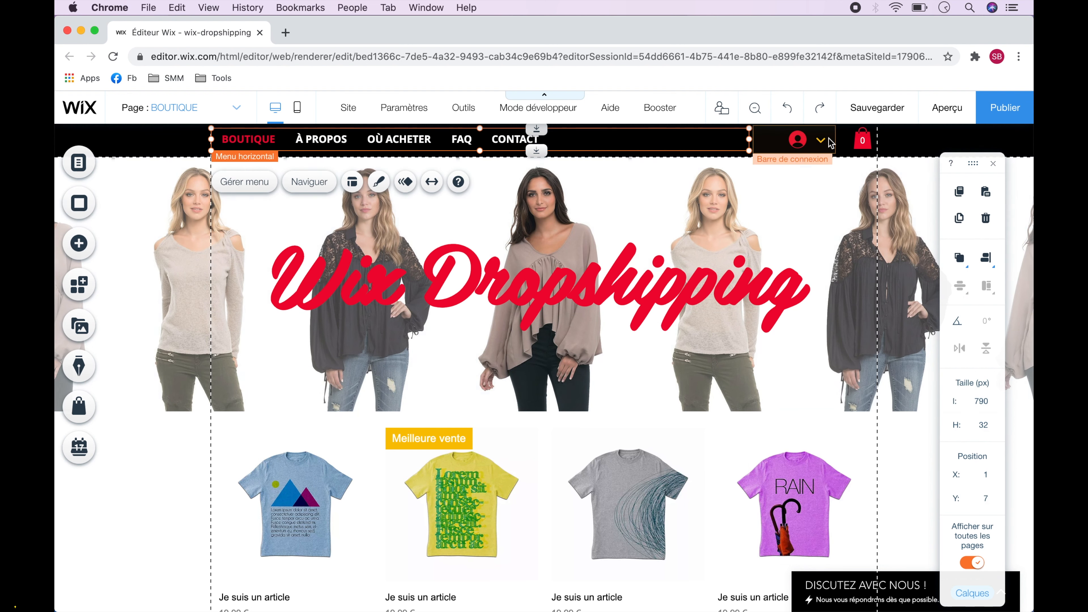
click(877, 107)
Set the login bar's member name text (Nom du membre) to the bright red site colour #F00534 and save the site
click(821, 138)
click(929, 184)
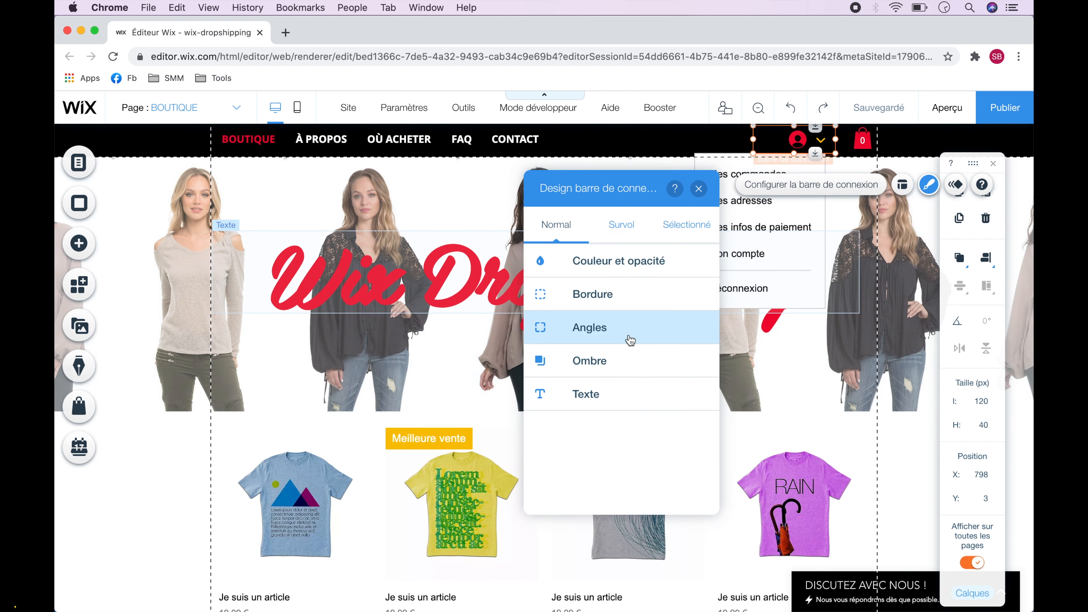
click(585, 391)
click(693, 295)
click(183, 247)
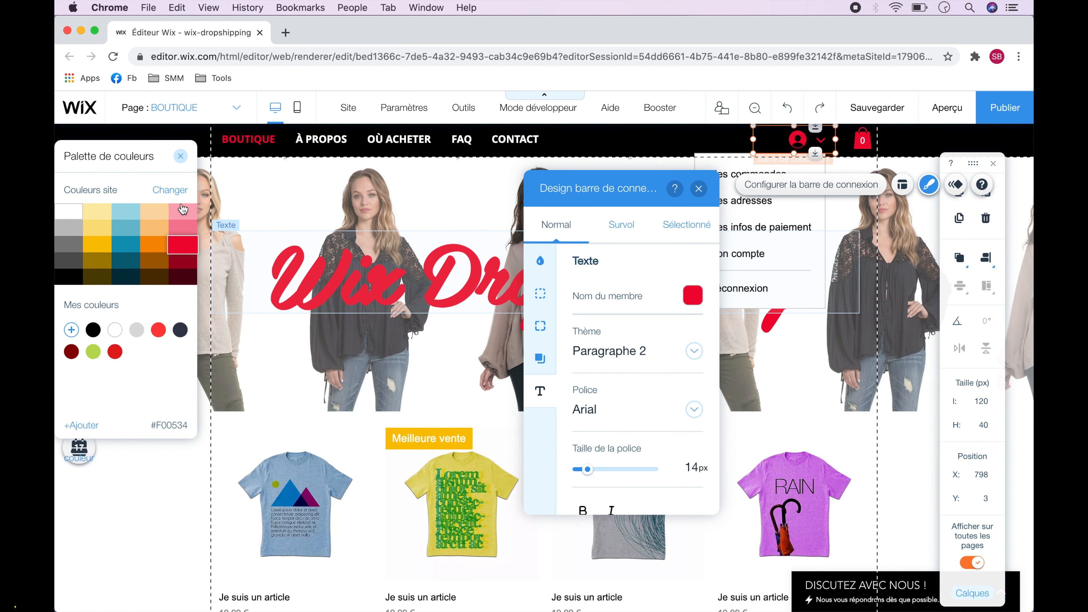
click(180, 156)
click(698, 189)
click(885, 109)
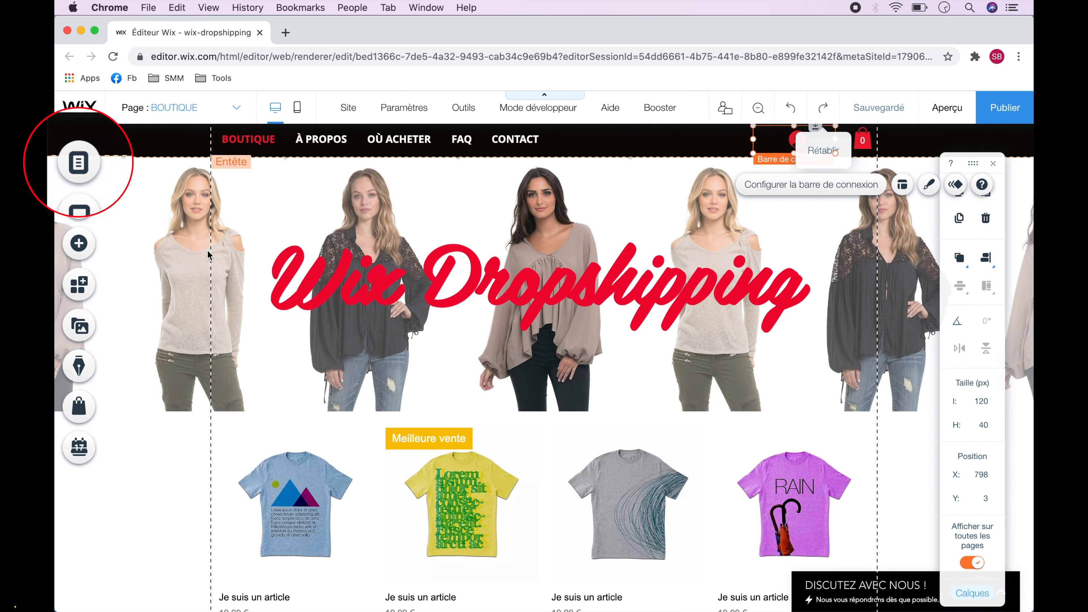
Delete the OÙ ACHETER page from the site menu
click(77, 162)
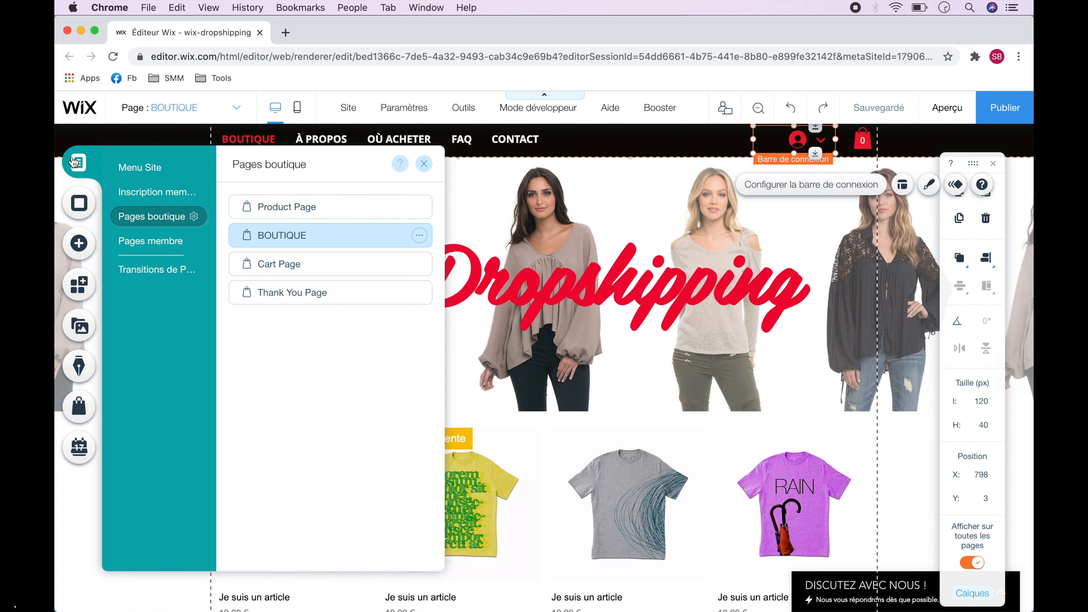
click(138, 170)
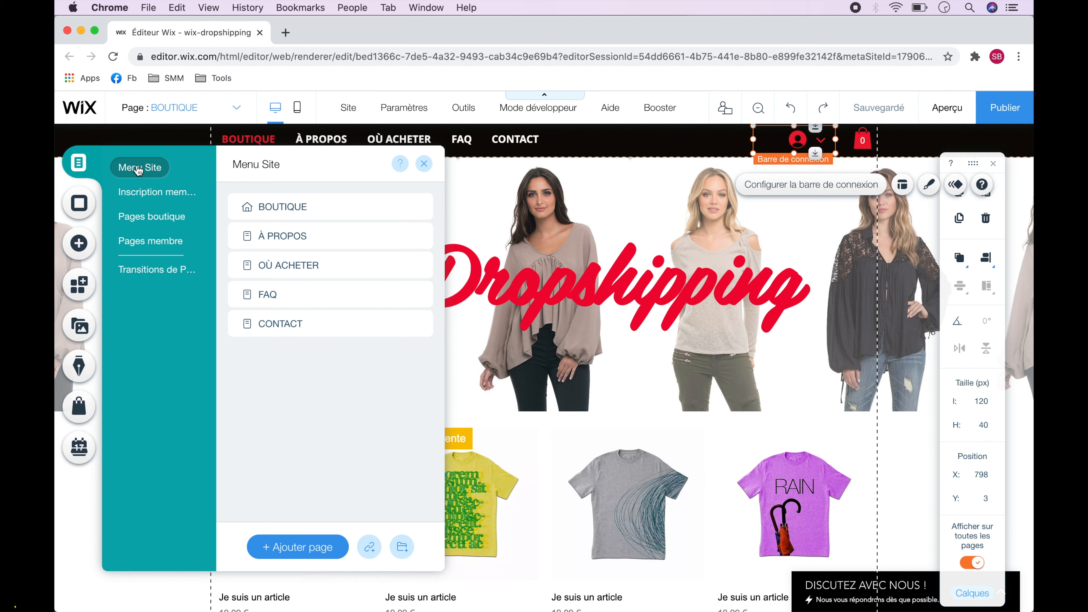
click(420, 208)
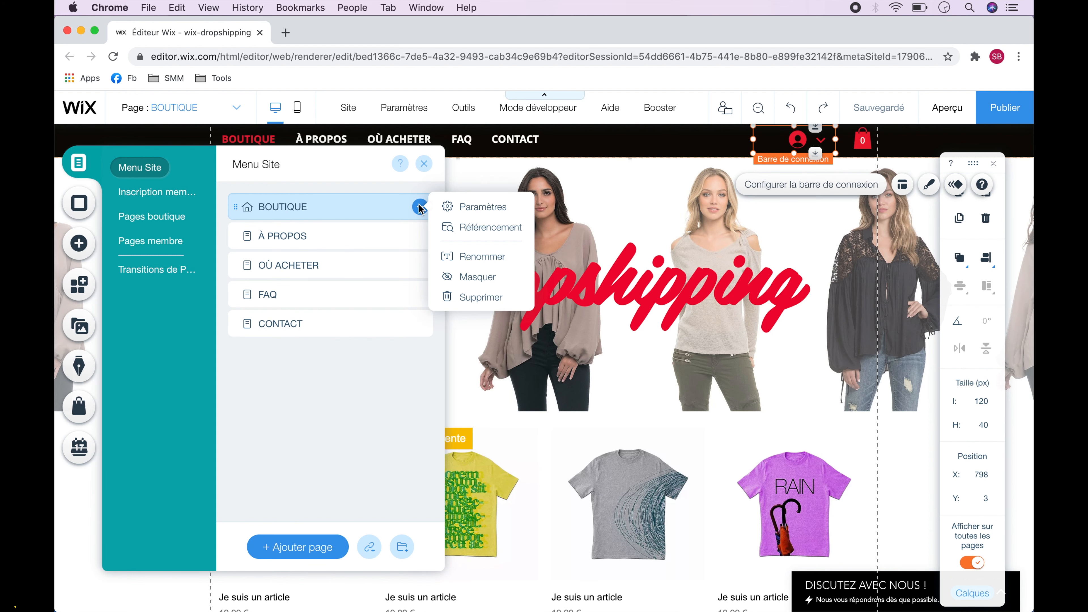
click(409, 267)
click(419, 265)
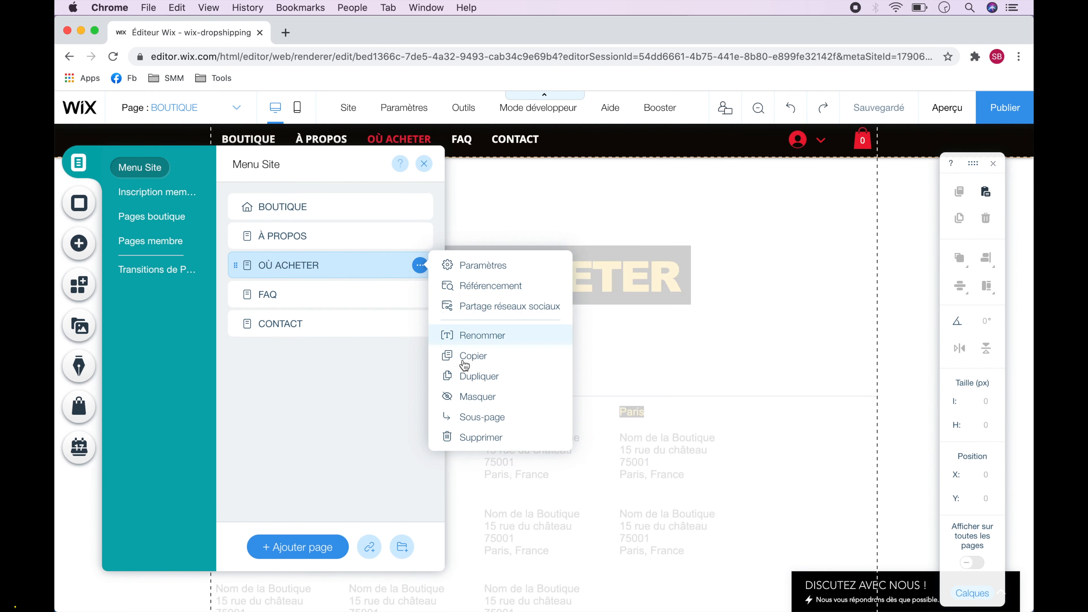
click(454, 438)
click(671, 407)
Delete the FAQ page from the site menu
click(148, 169)
click(364, 267)
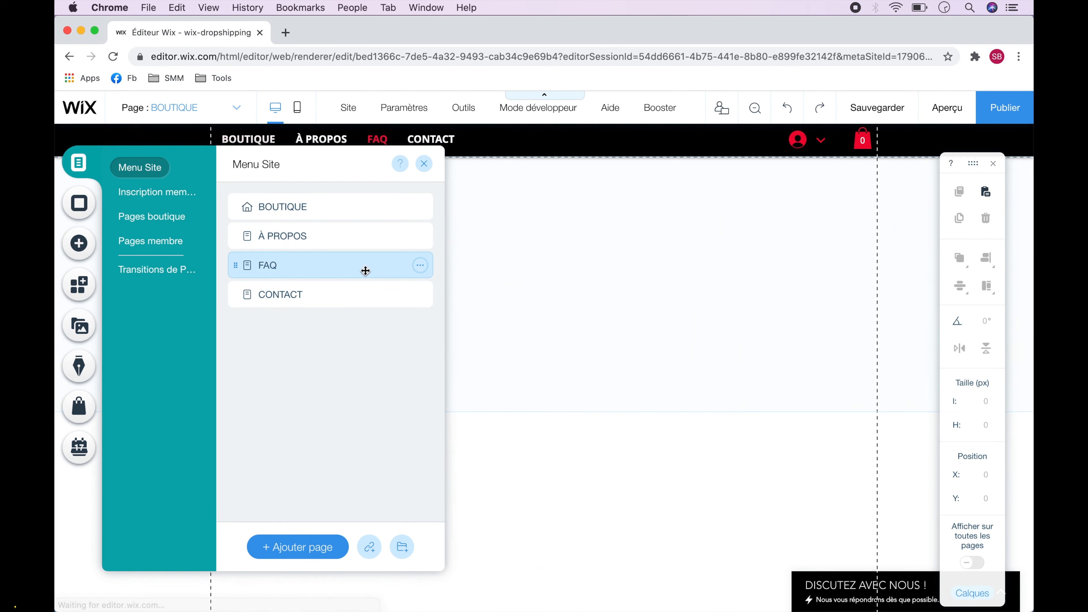
click(420, 265)
click(471, 435)
click(681, 408)
Delete the À PROPOS page from the site menu and return to the BOUTIQUE page
click(161, 173)
click(418, 236)
click(466, 406)
click(686, 408)
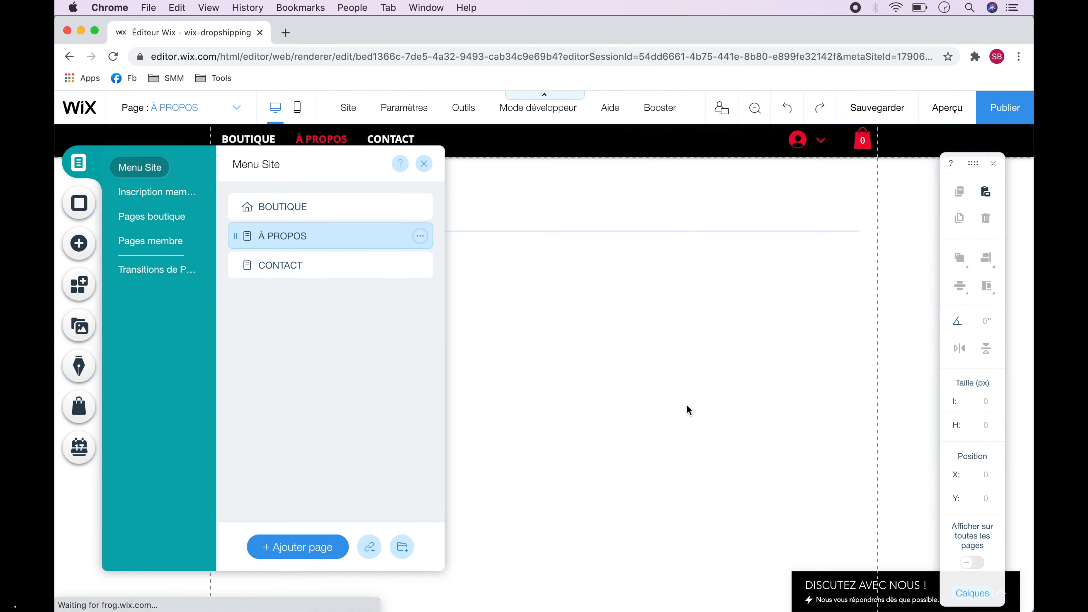
click(275, 210)
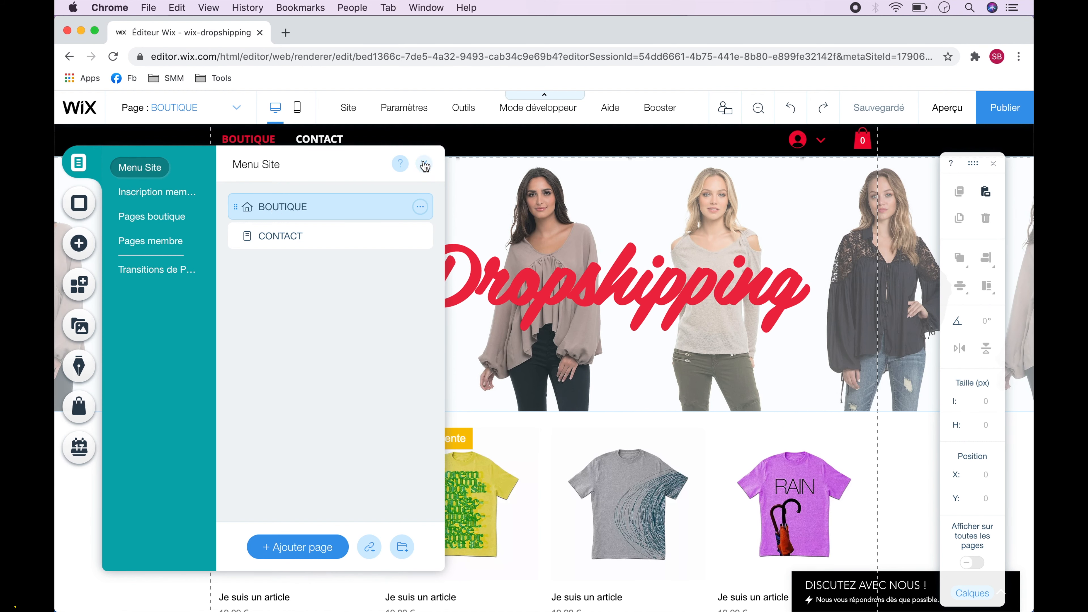
click(425, 166)
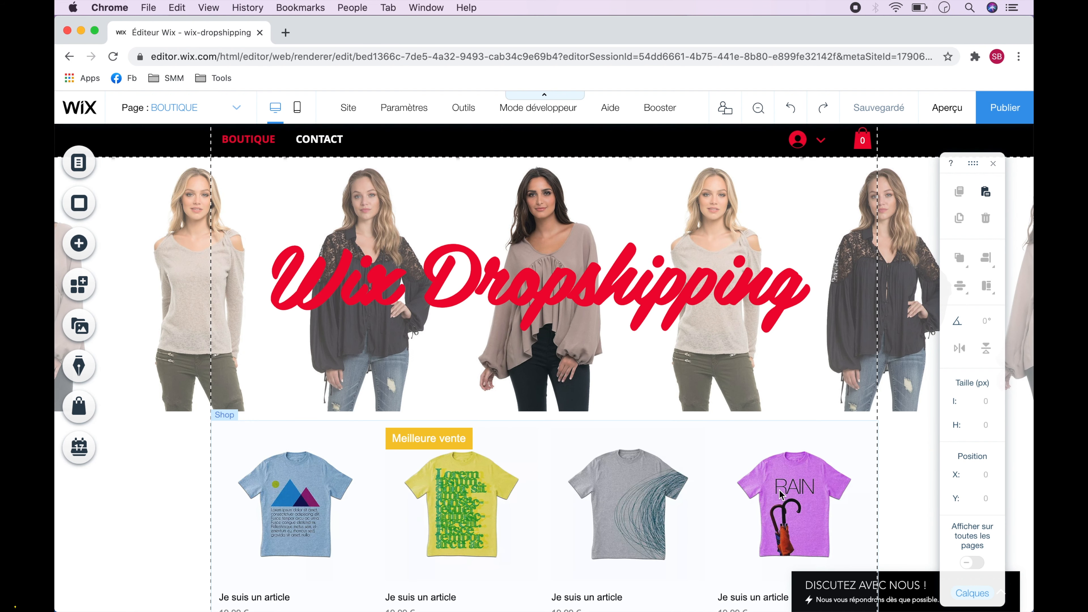
Delete all the sample T-shirt articles from the store through the shop gallery's article manager
scroll(781, 494, down, 10)
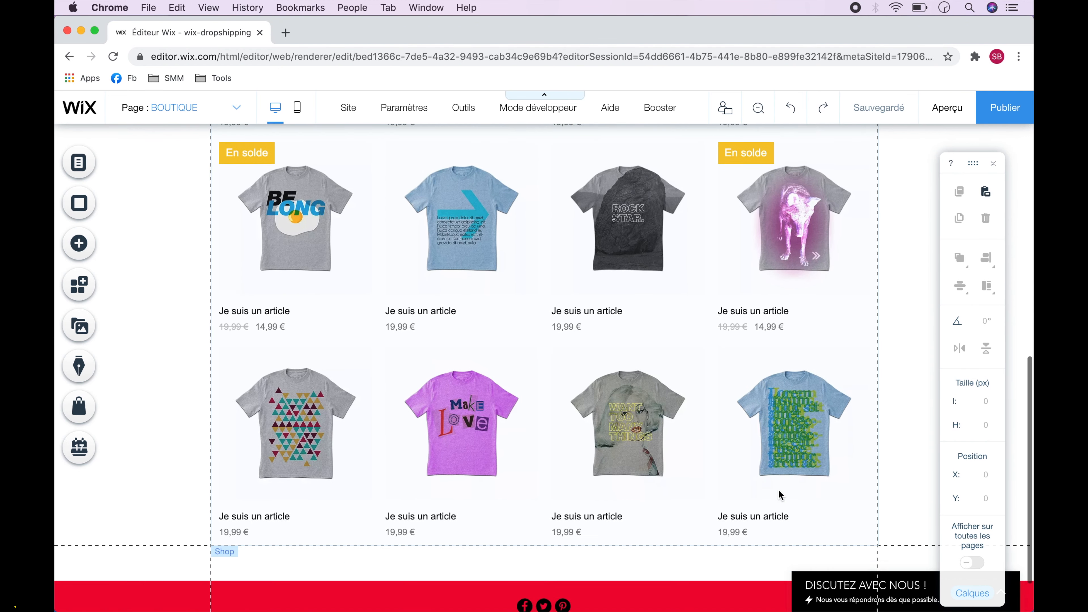
scroll(778, 490, up, 10)
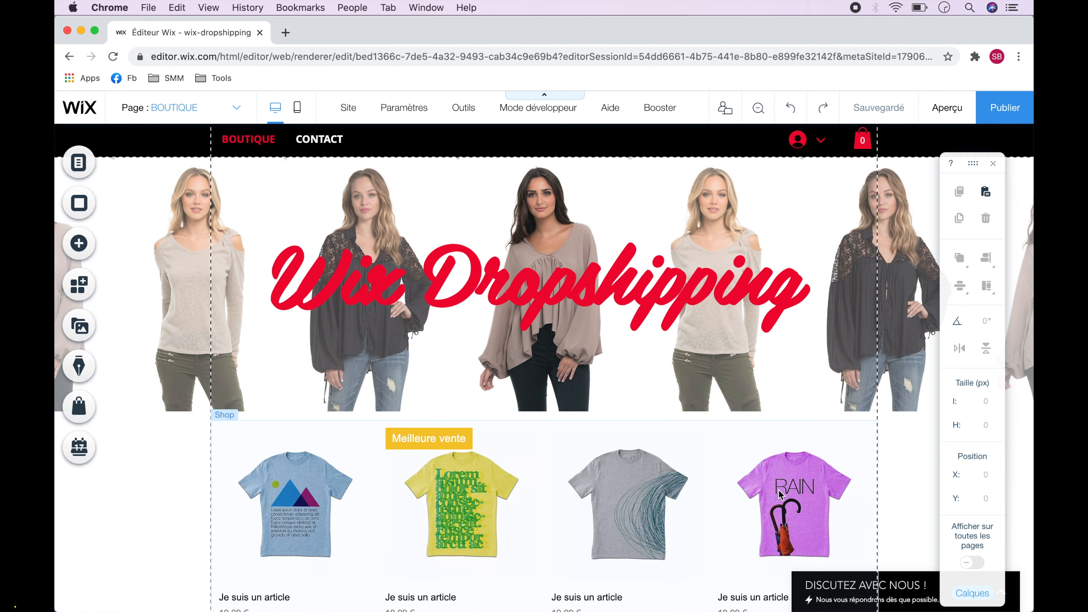
click(779, 492)
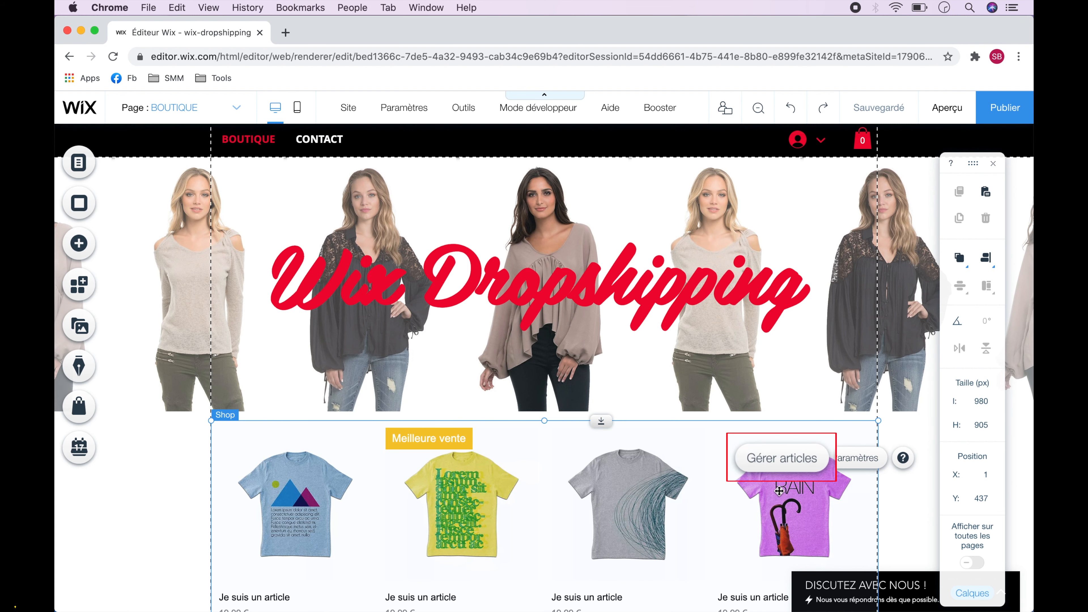
click(777, 458)
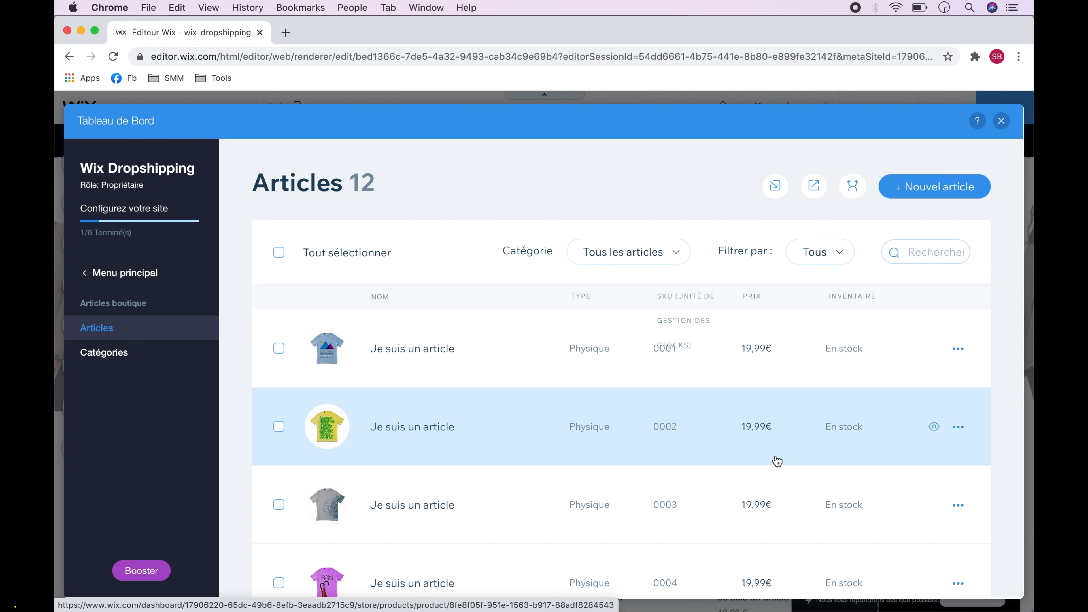
click(279, 253)
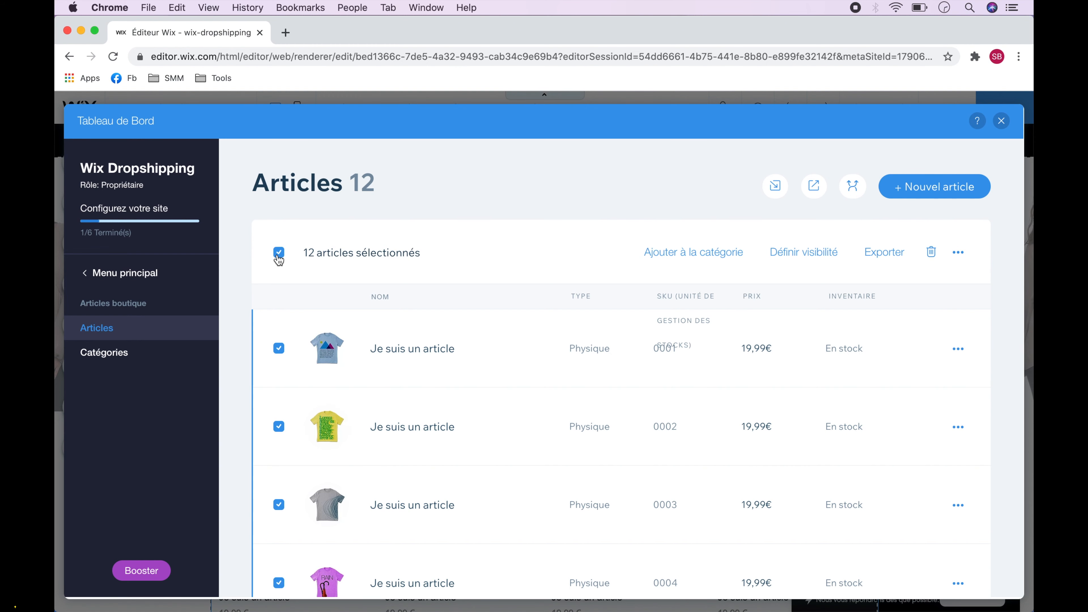
click(931, 254)
click(689, 457)
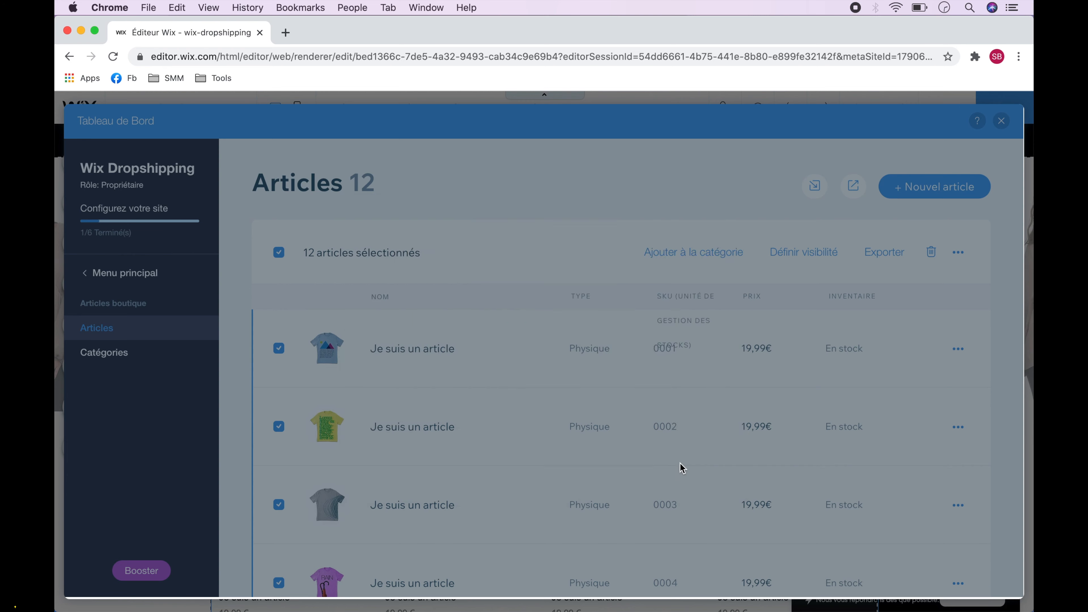
Close the dashboard, check the emptied shop section on the BOUTIQUE page and save the site
click(1002, 122)
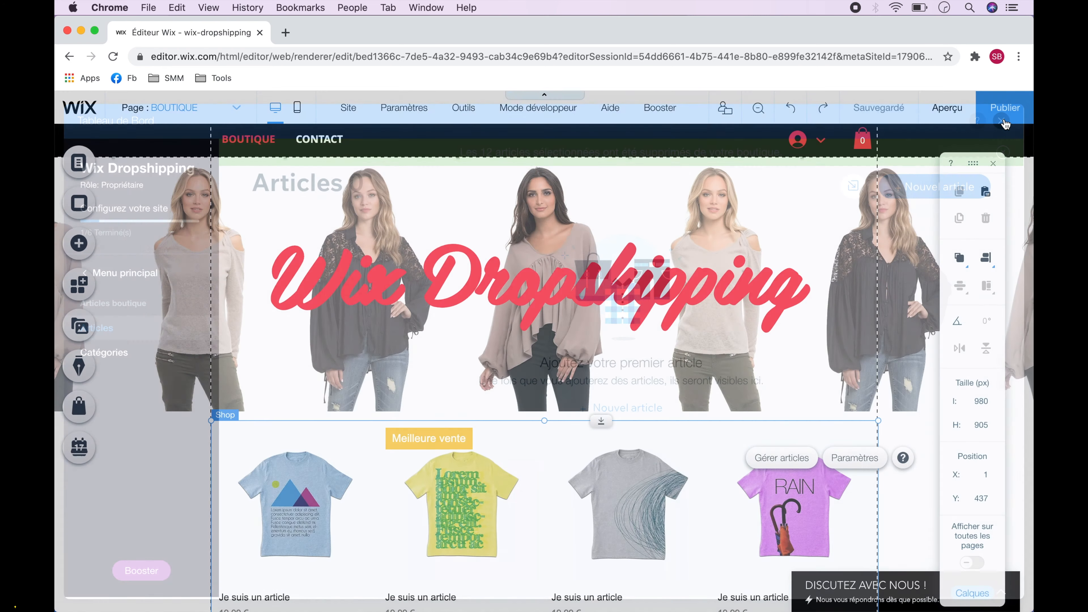
scroll(892, 354, down, 8)
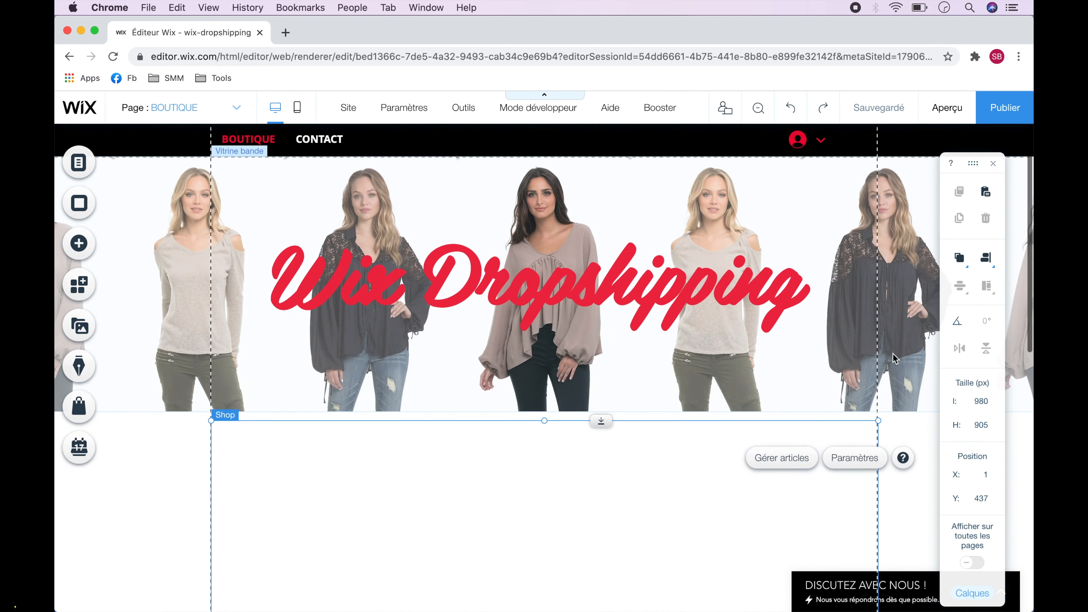
click(880, 112)
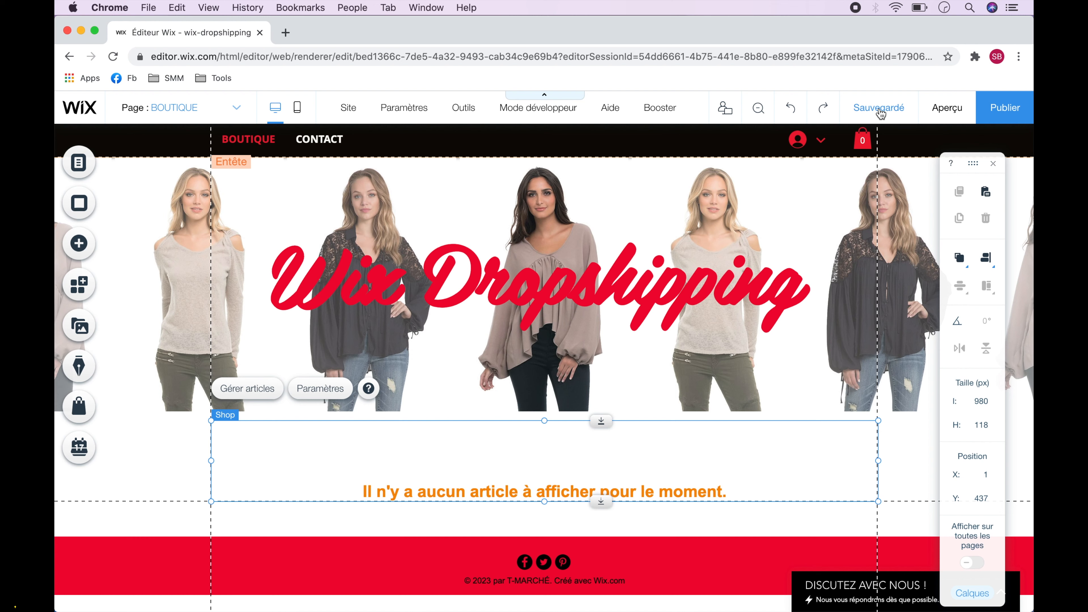
Search the App Market for dropshipping and add the Modalyst - Dropshipping app, authorizing its requested access
click(82, 283)
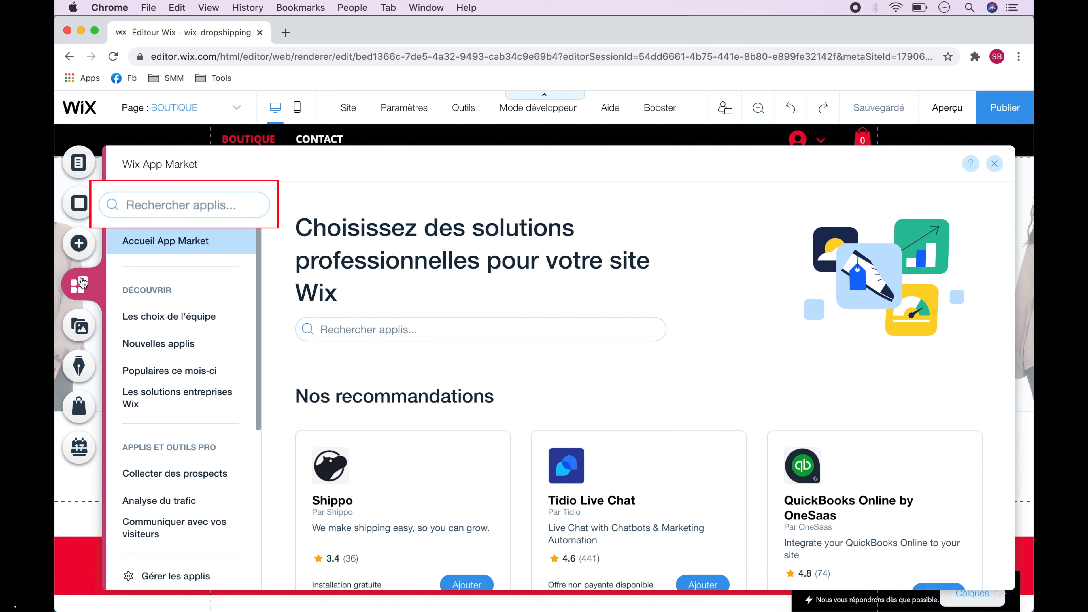
click(174, 204)
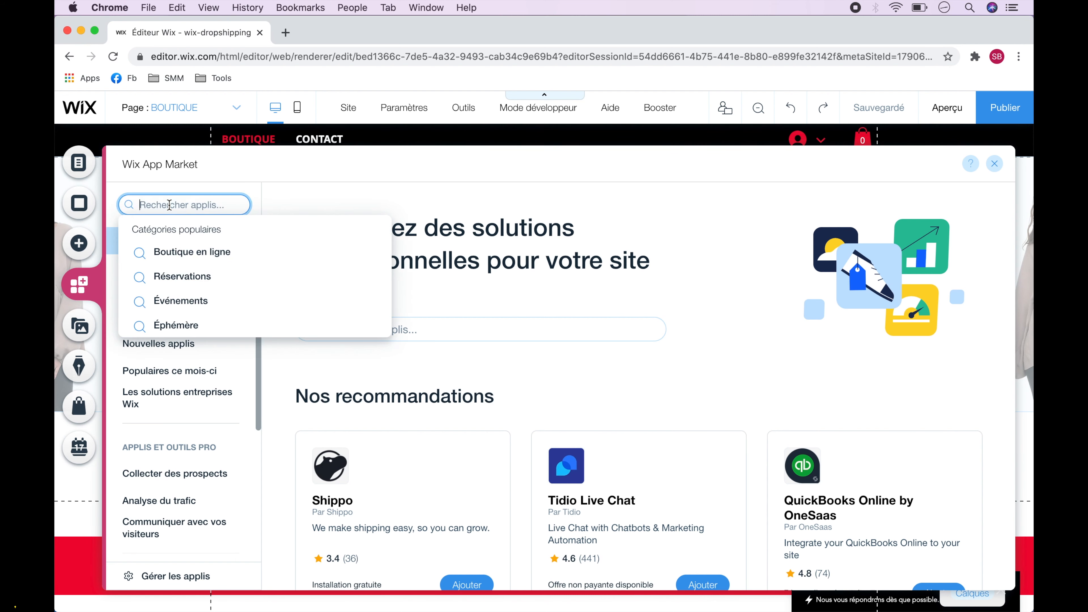
text(dropshi)
click(318, 224)
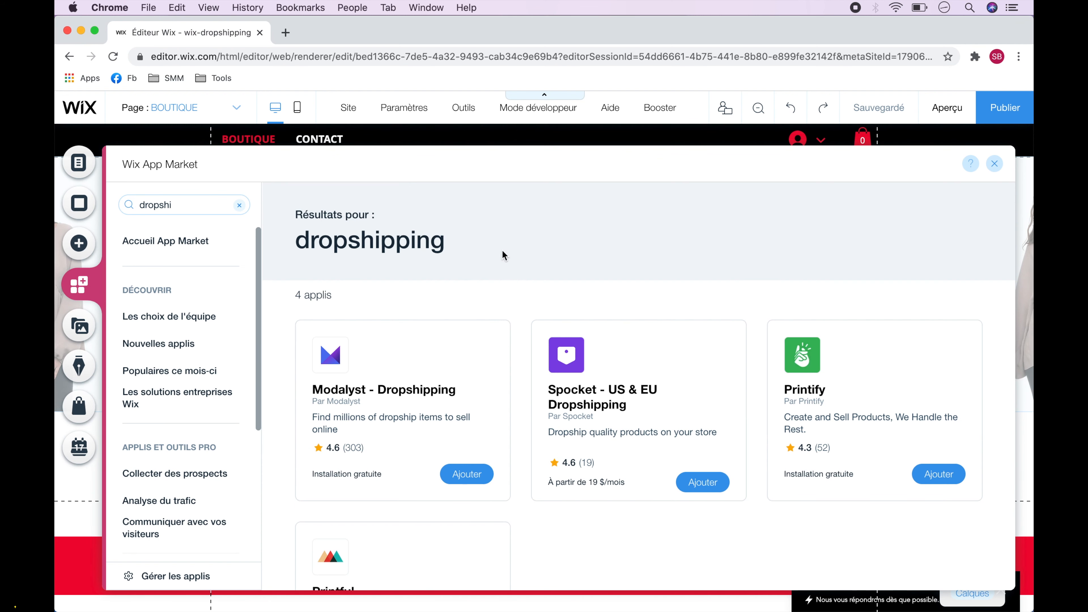
scroll(503, 256, down, 1)
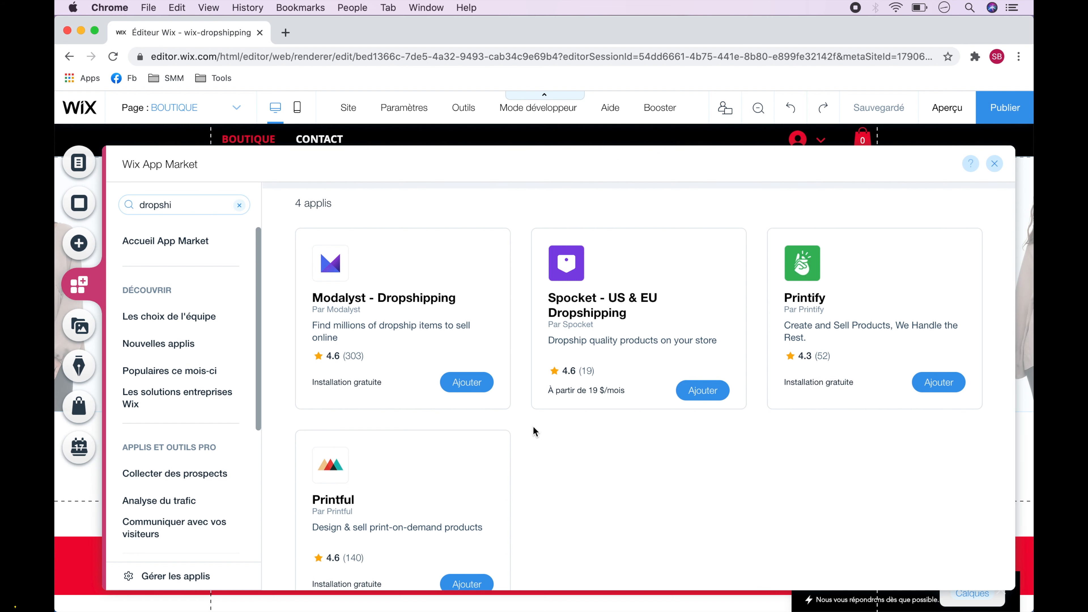
click(468, 379)
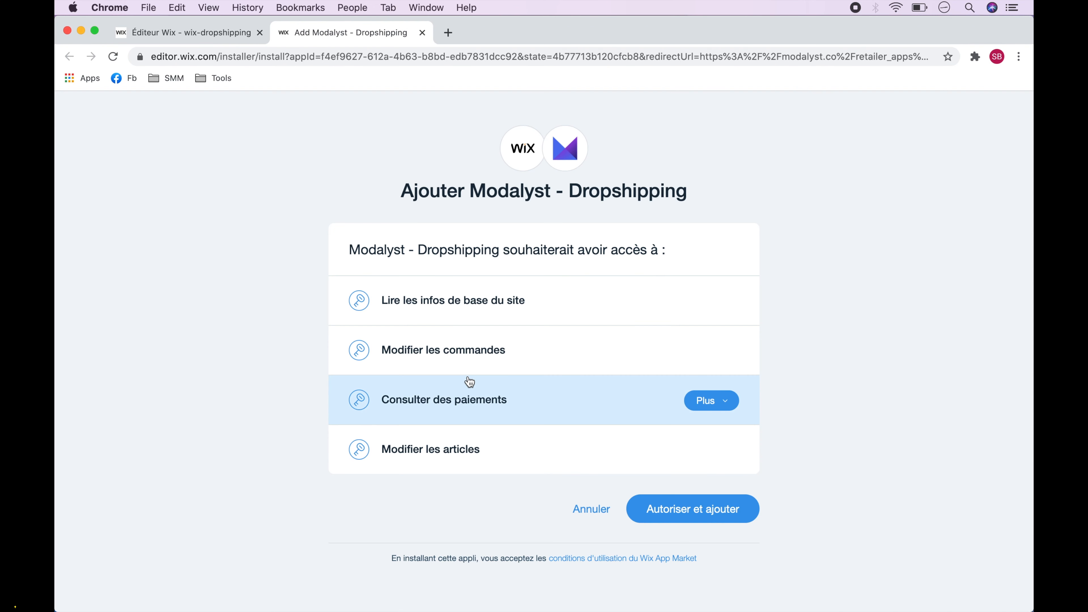
click(700, 513)
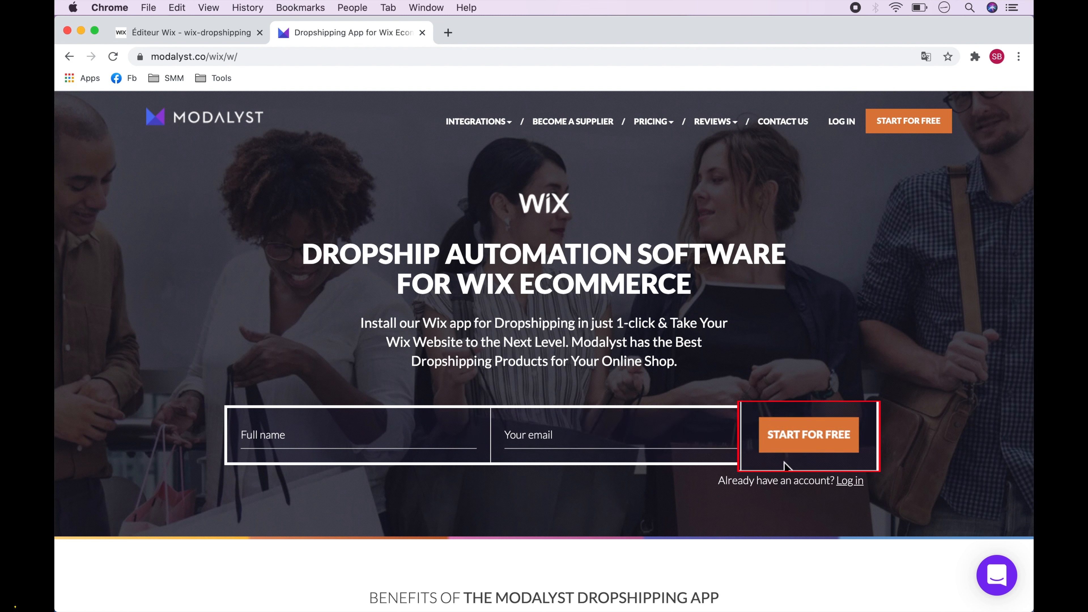
Start the free Modalyst sign-up with Sommers' Advisors as the business name and France as the customers' location
click(805, 436)
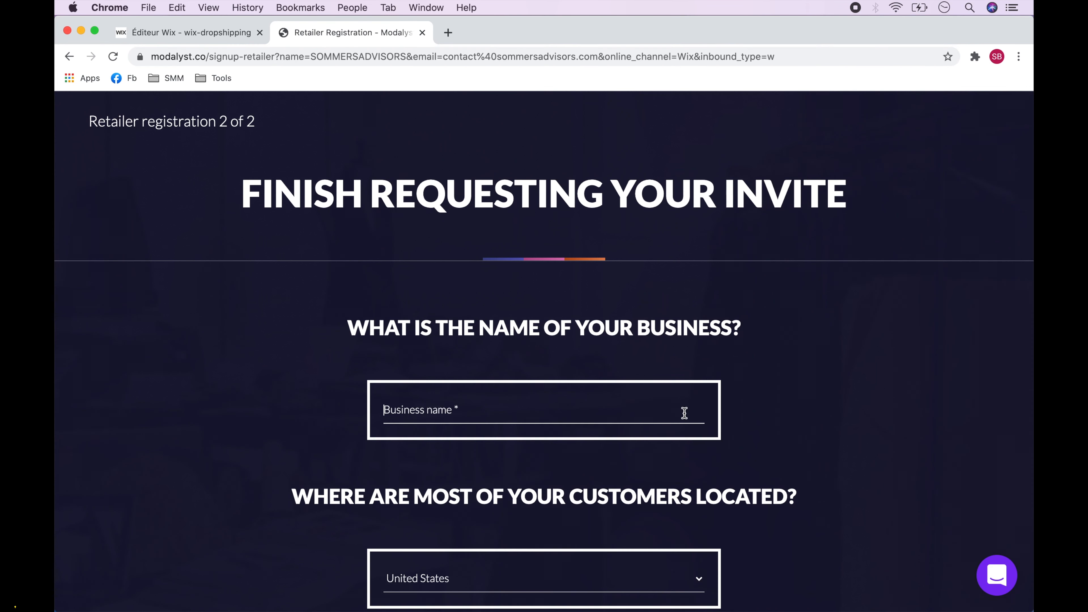
text(Sommers' Advisors)
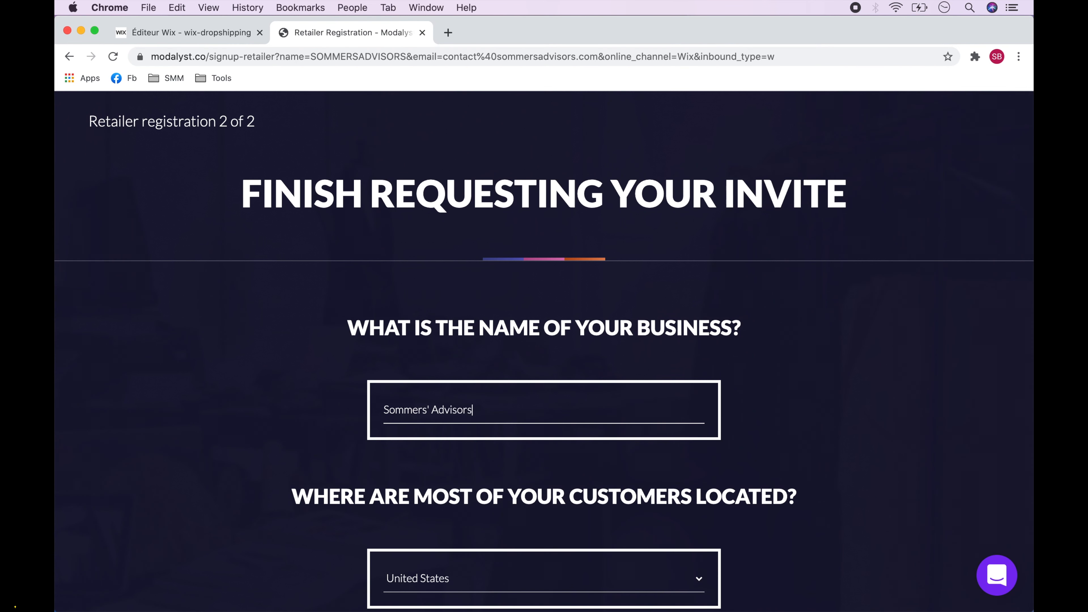
scroll(874, 419, down, 5)
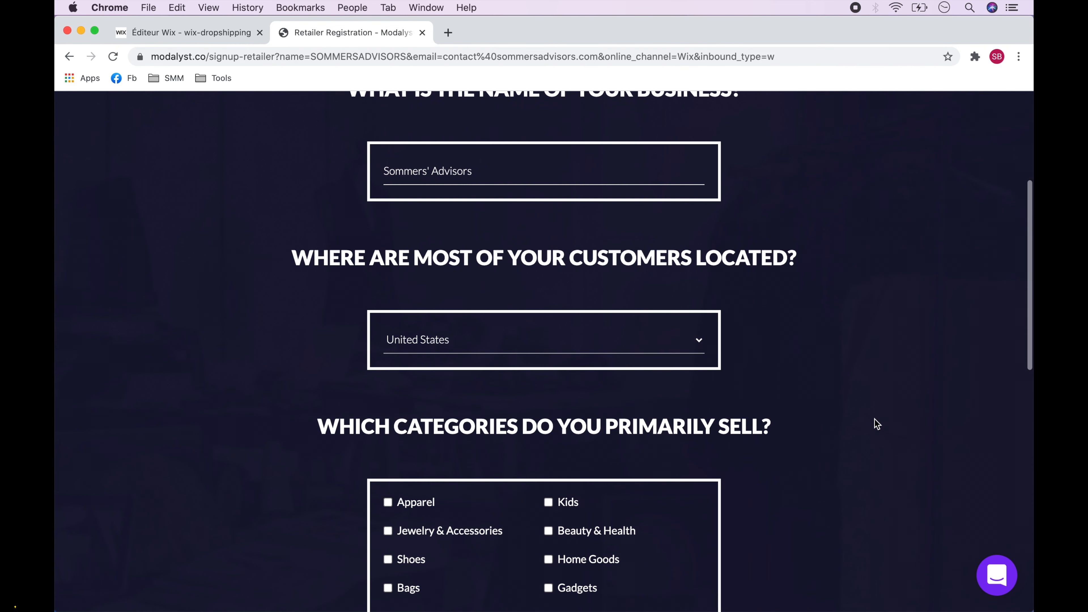
click(698, 340)
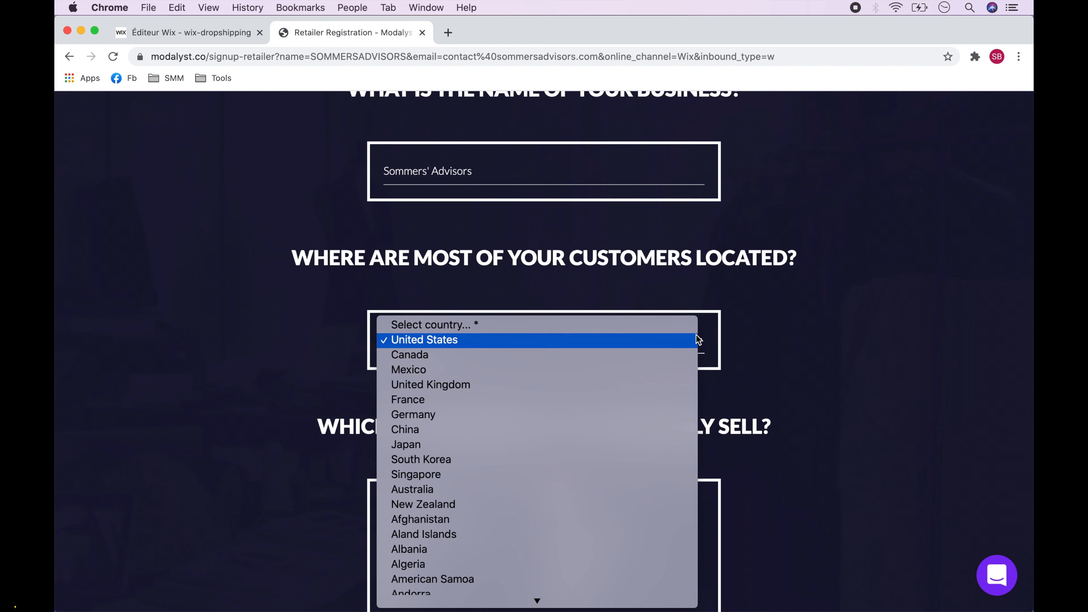
click(660, 399)
Choose Apparel, Jewelry & Accessories, Shoes and Mens as the categories primarily sold
scroll(789, 457, down, 1)
scroll(789, 458, down, 4)
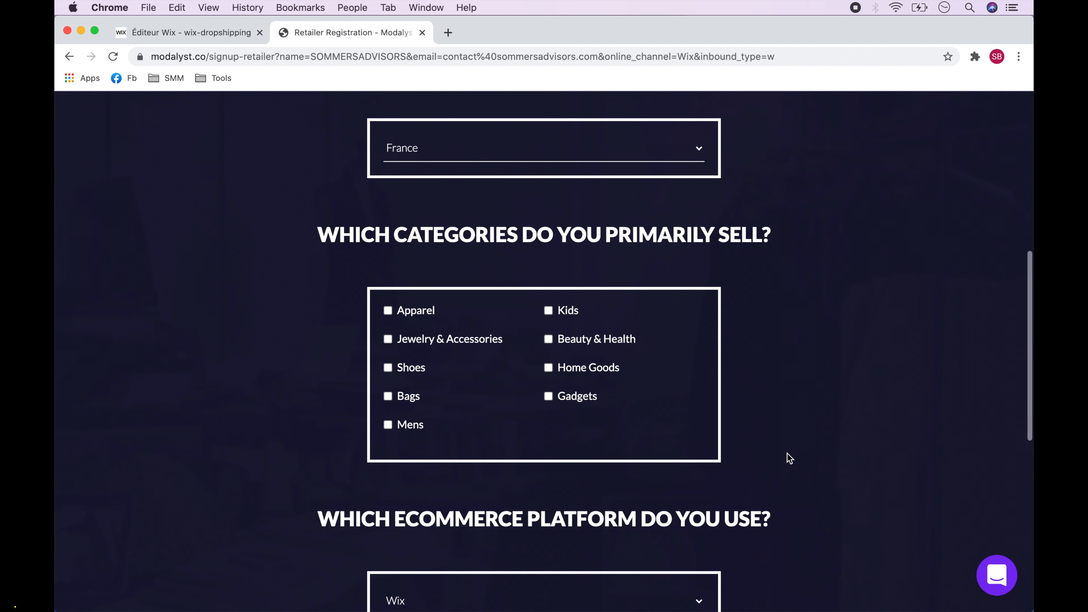
click(413, 311)
click(411, 338)
click(409, 368)
click(403, 423)
Keep Wix as the ecommerce platform and submit the retailer registration
scroll(788, 389, down, 3)
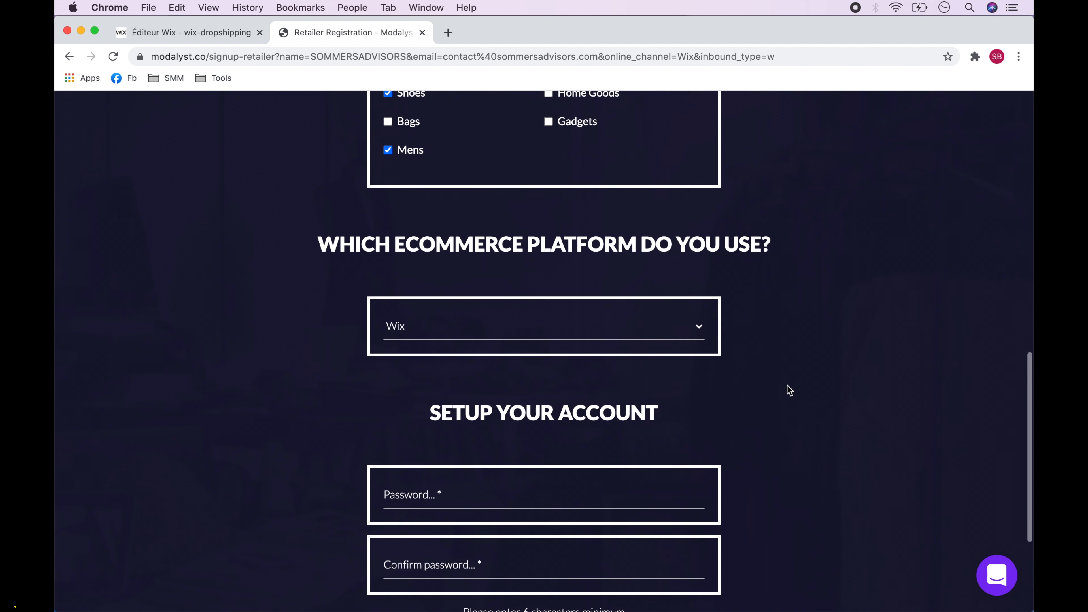
click(698, 328)
click(697, 326)
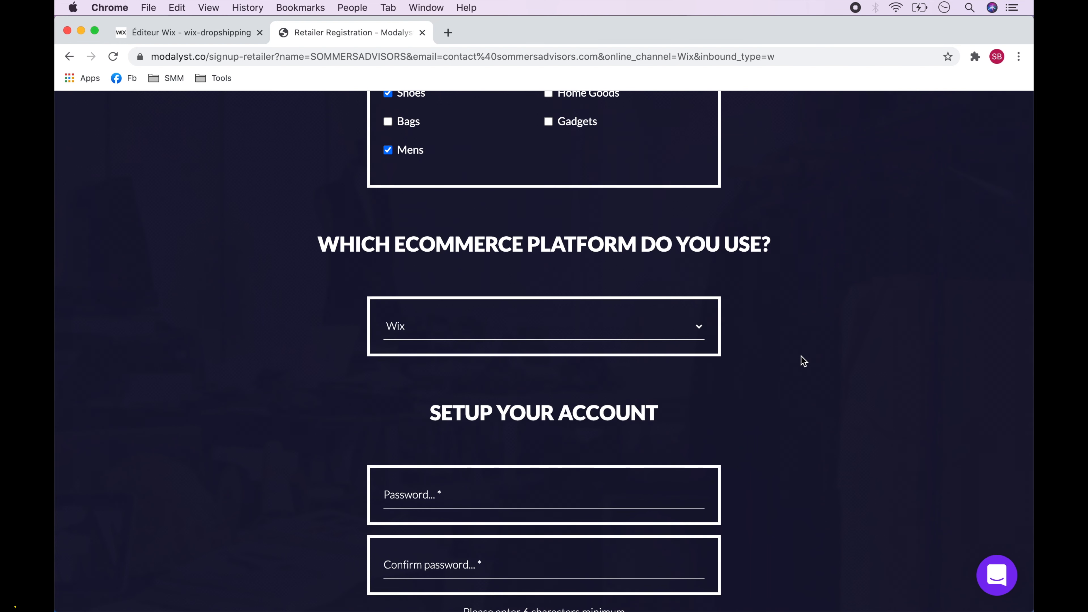
scroll(803, 361, down, 5)
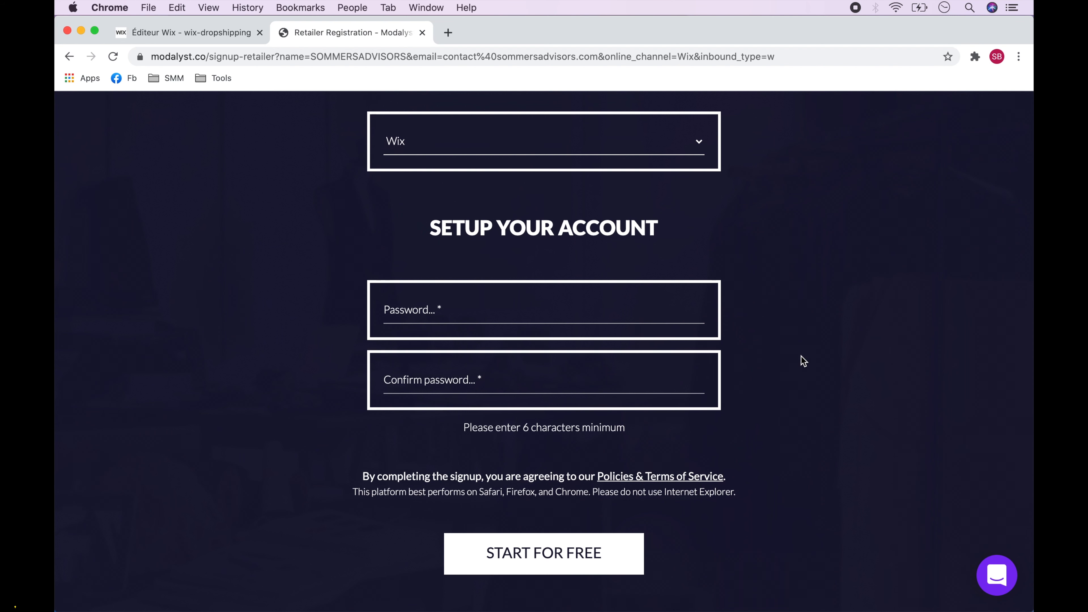
click(552, 556)
click(384, 235)
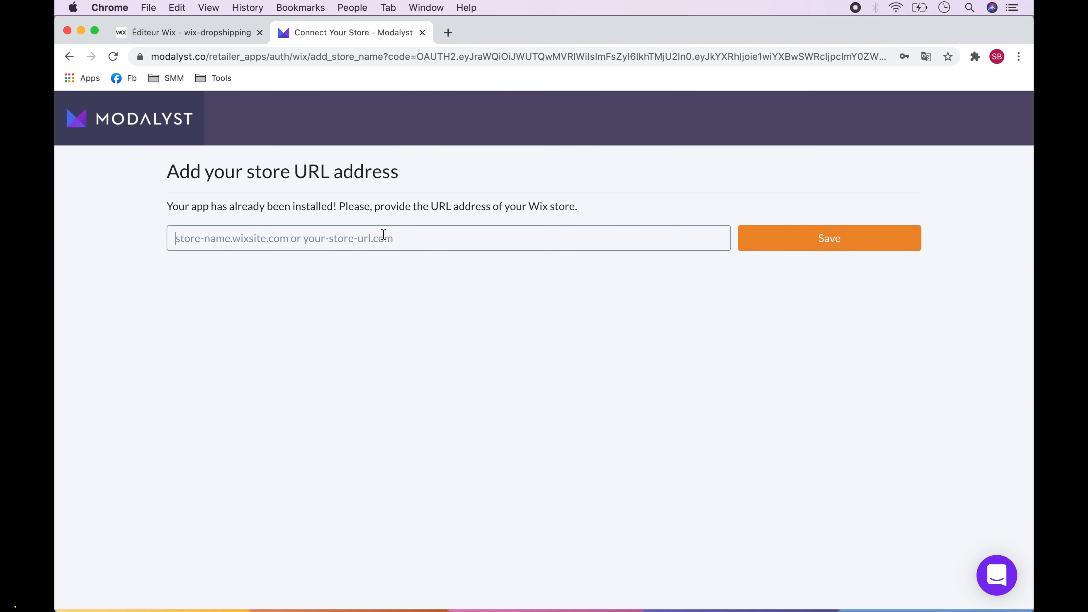
text(https://sbsommersadvisors.wixsite.com/wix-dropshipping)
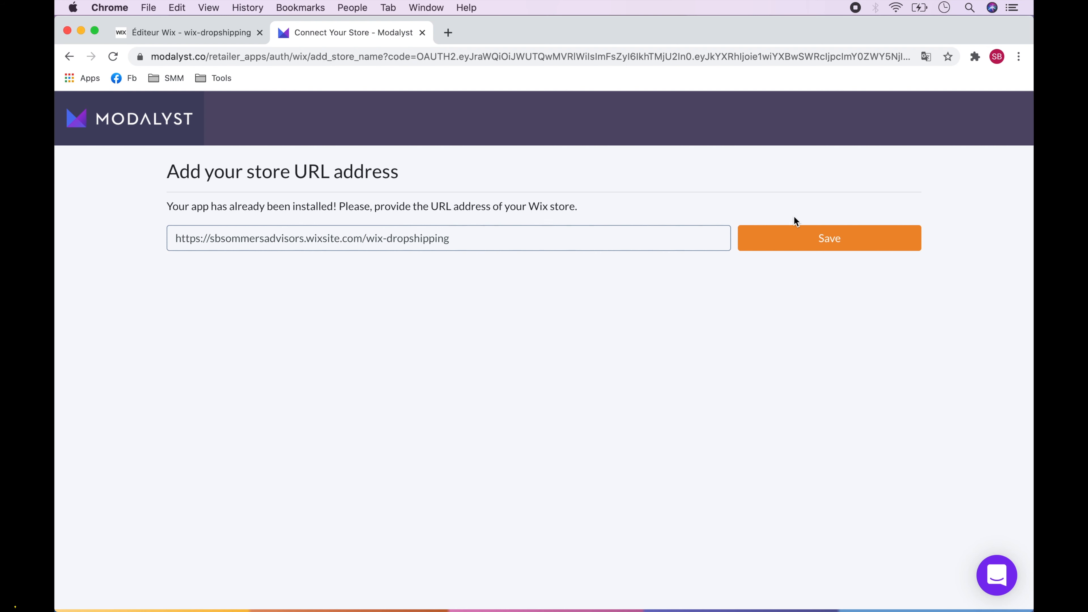
click(830, 238)
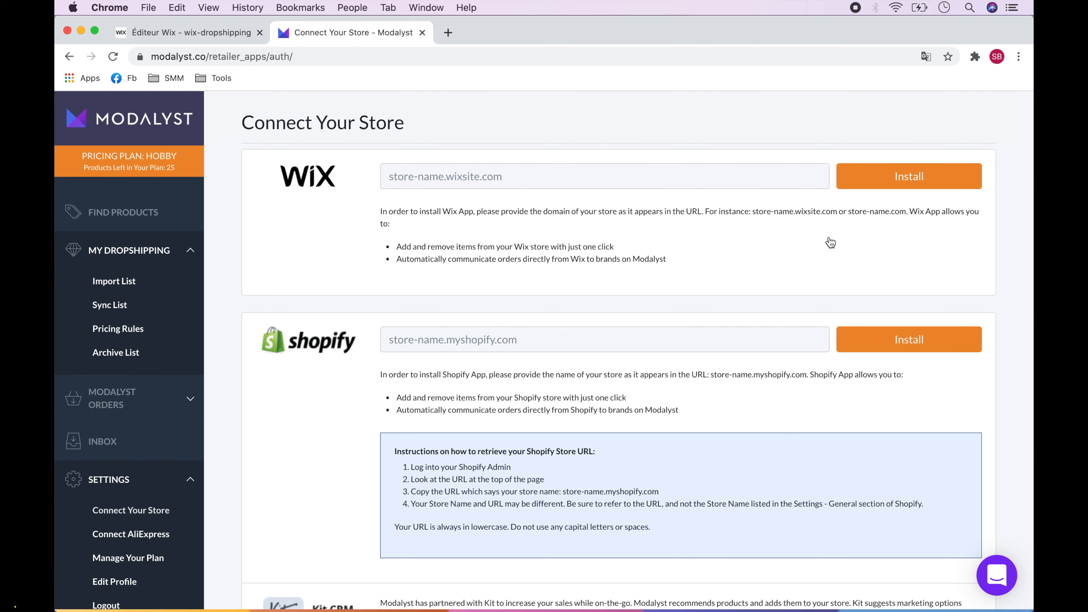
click(804, 177)
text(https://sbsommersadvisors.wixsite.com/wix-dropshipping)
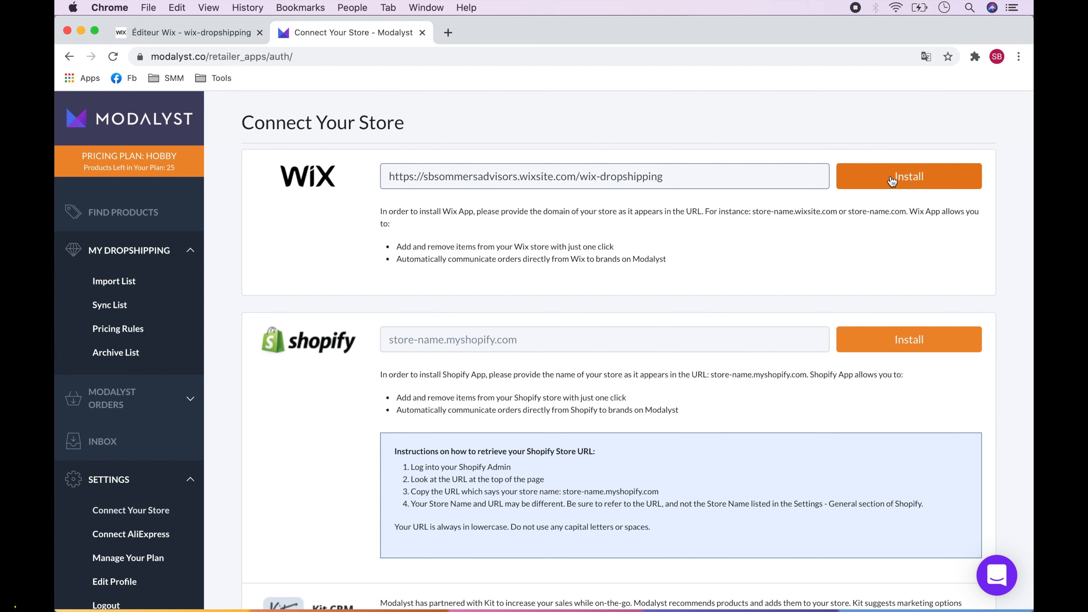
click(905, 180)
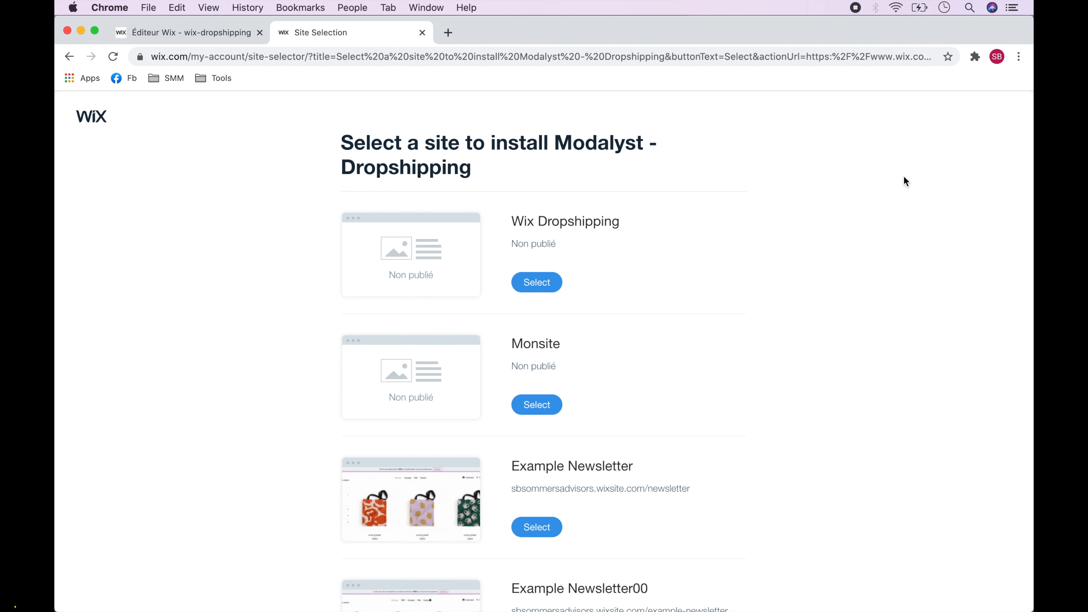
click(538, 284)
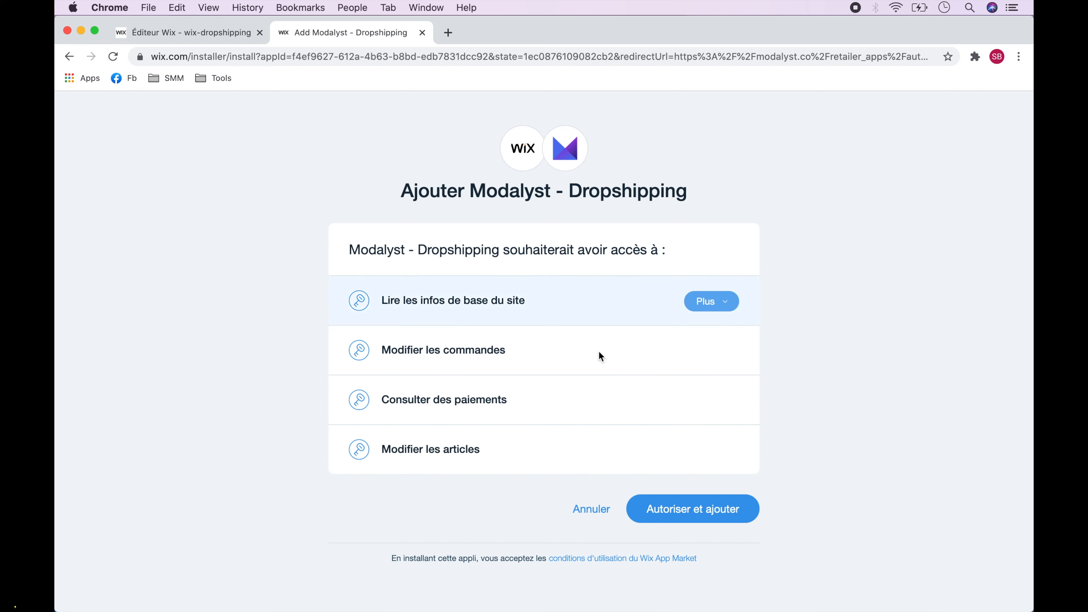
click(696, 504)
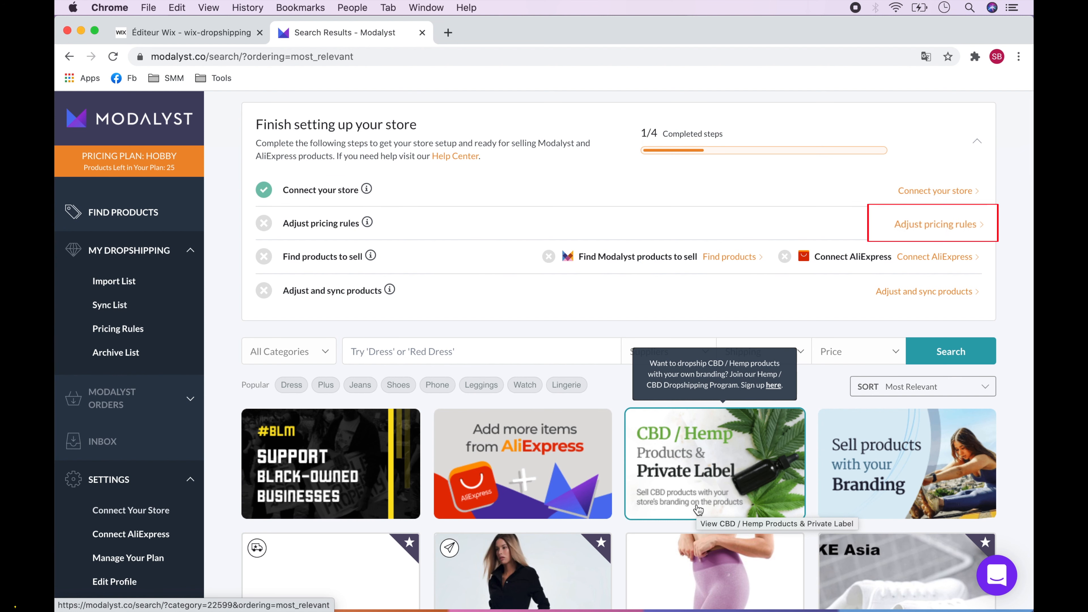
Open the pricing rules from the store setup checklist and examine the price markup for Independent Suppliers
click(942, 227)
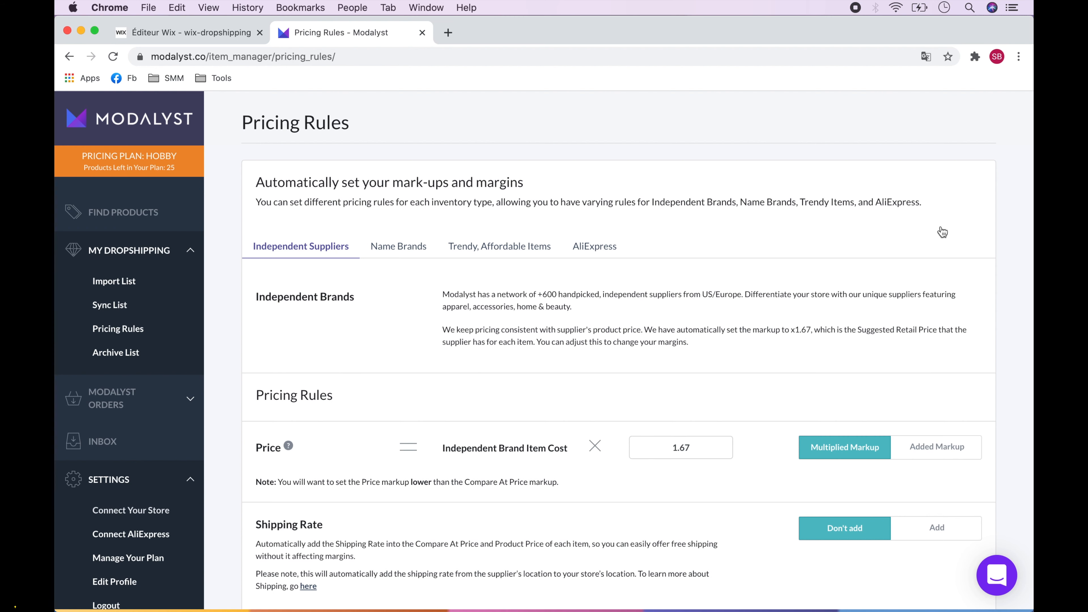
scroll(1004, 409, down, 4)
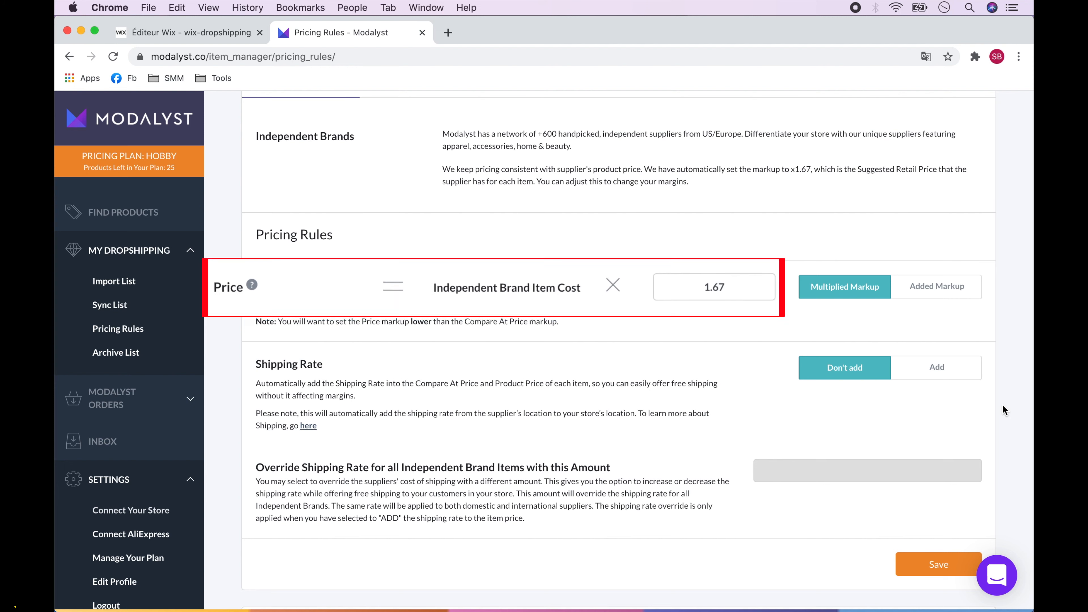
click(709, 291)
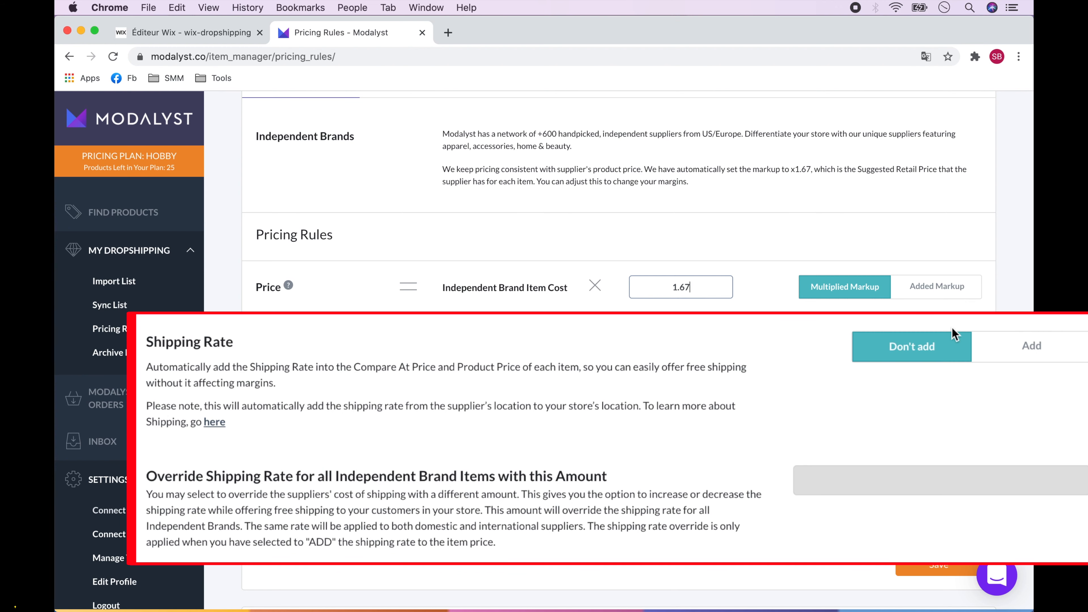
Try adding the shipping rate to Independent Suppliers prices and set it back to Don't add
click(936, 368)
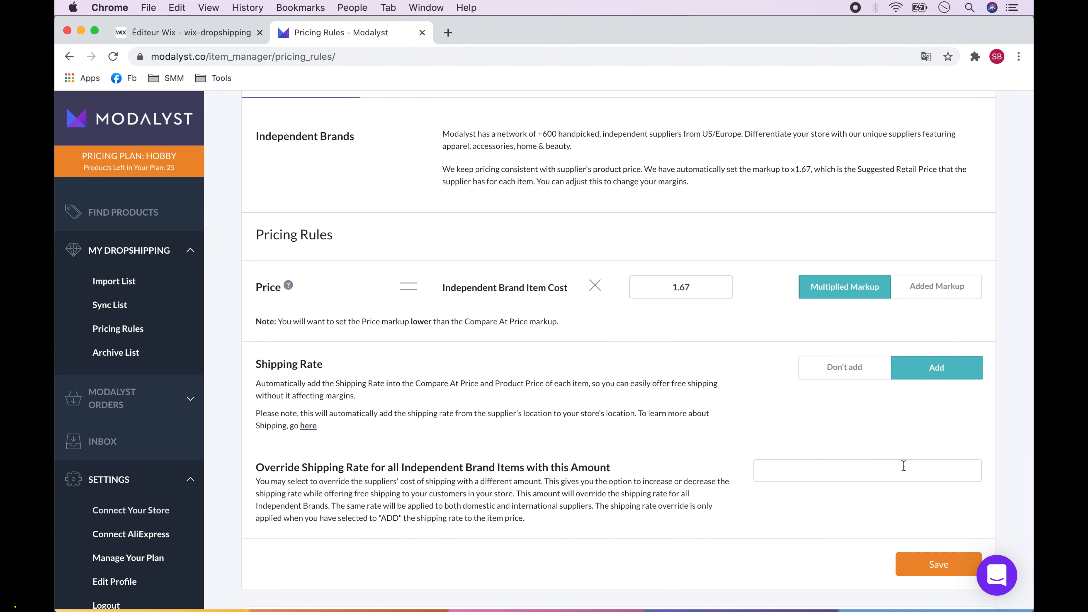
click(902, 469)
click(855, 368)
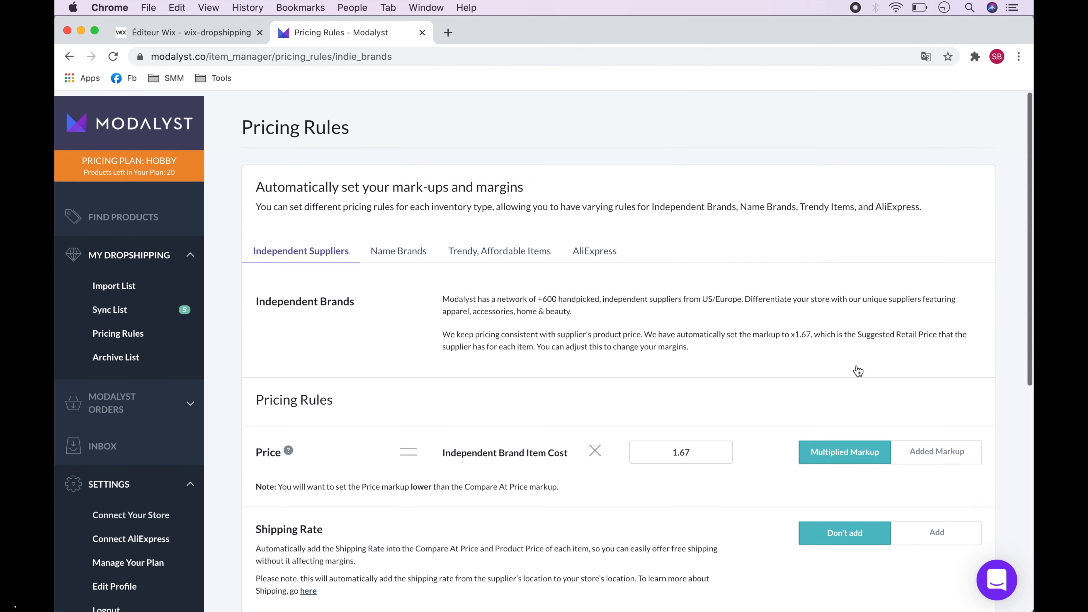
Review the pricing rules for Name Brands, Trendy, Affordable Items and AliExpress
click(400, 252)
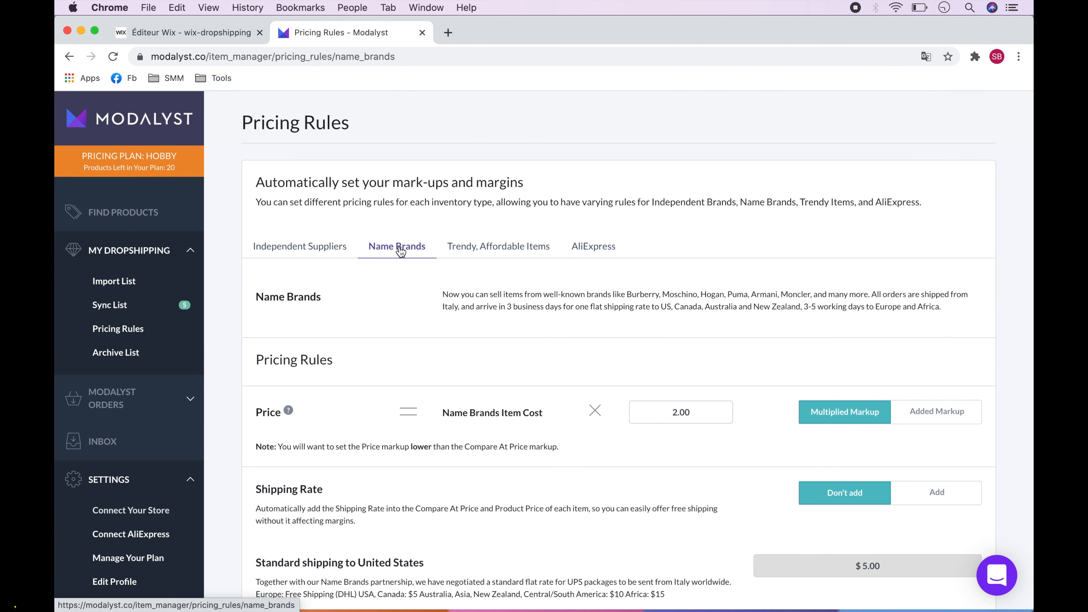
scroll(400, 252, down, 5)
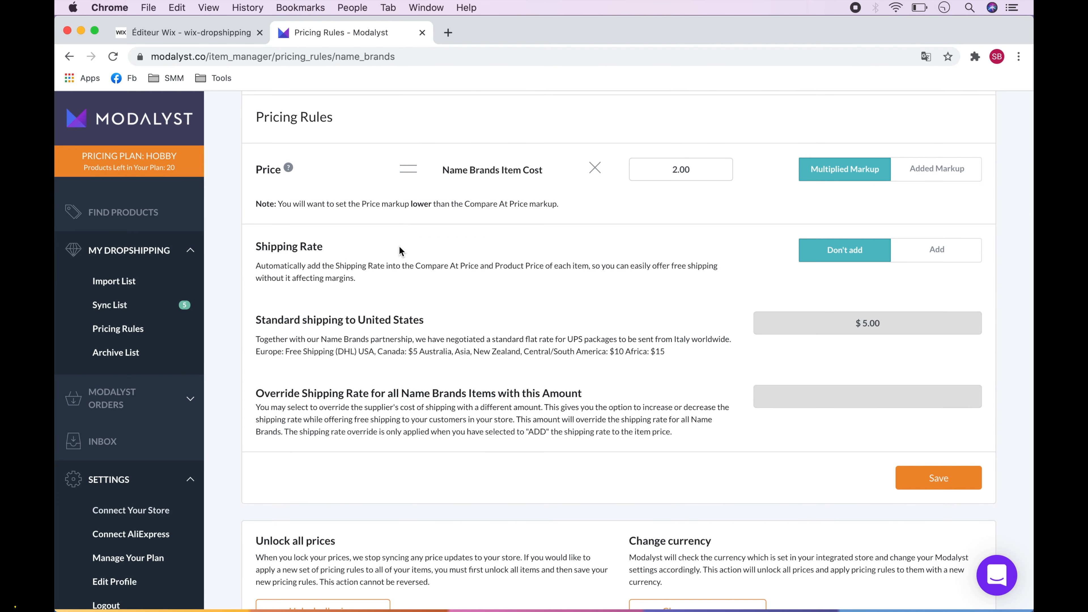
scroll(398, 250, up, 5)
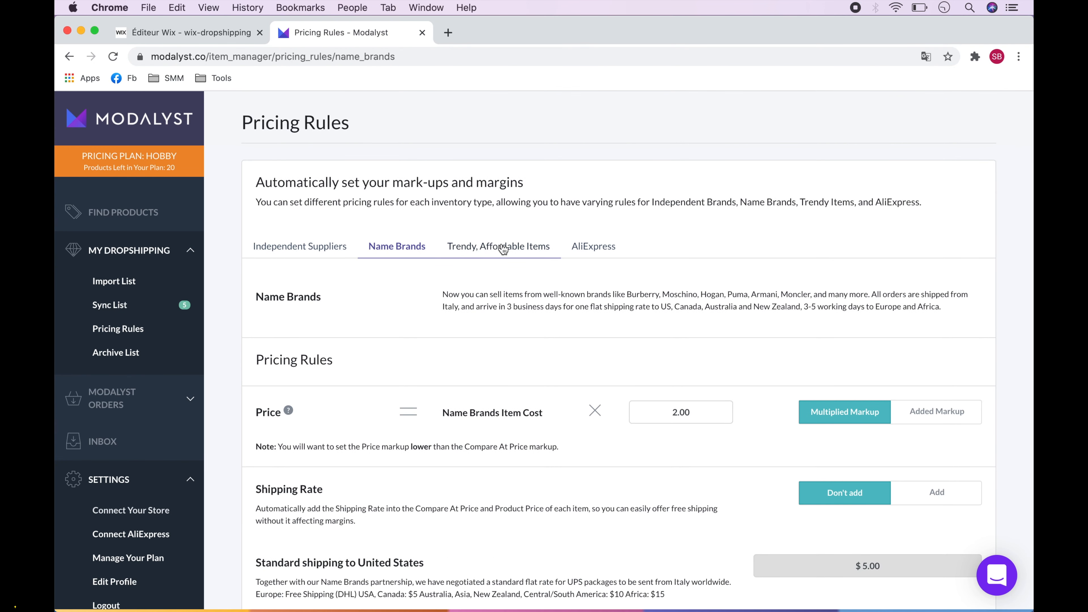
click(501, 248)
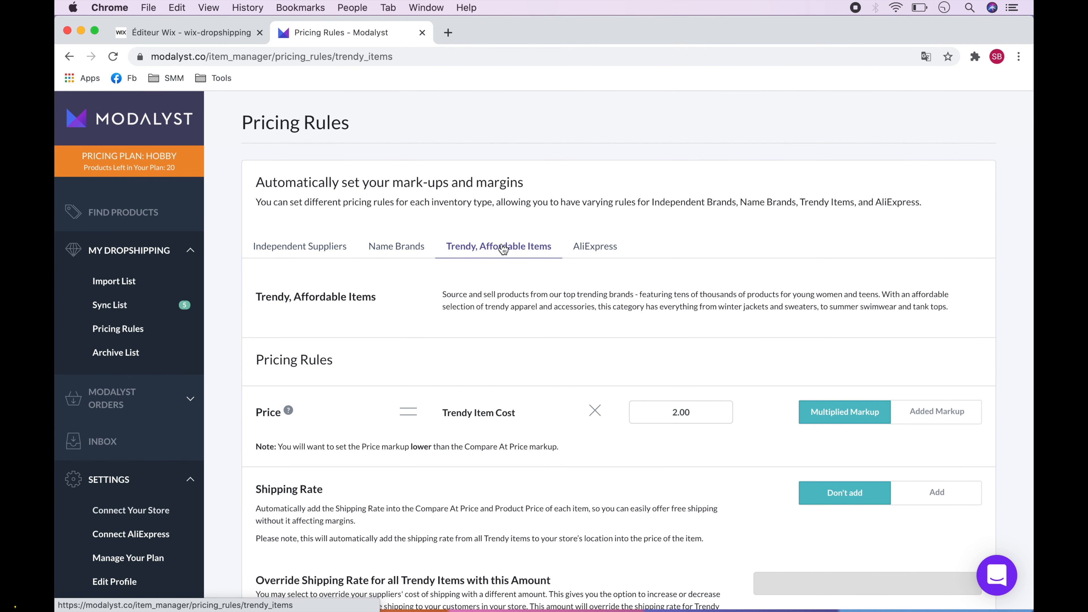
click(597, 251)
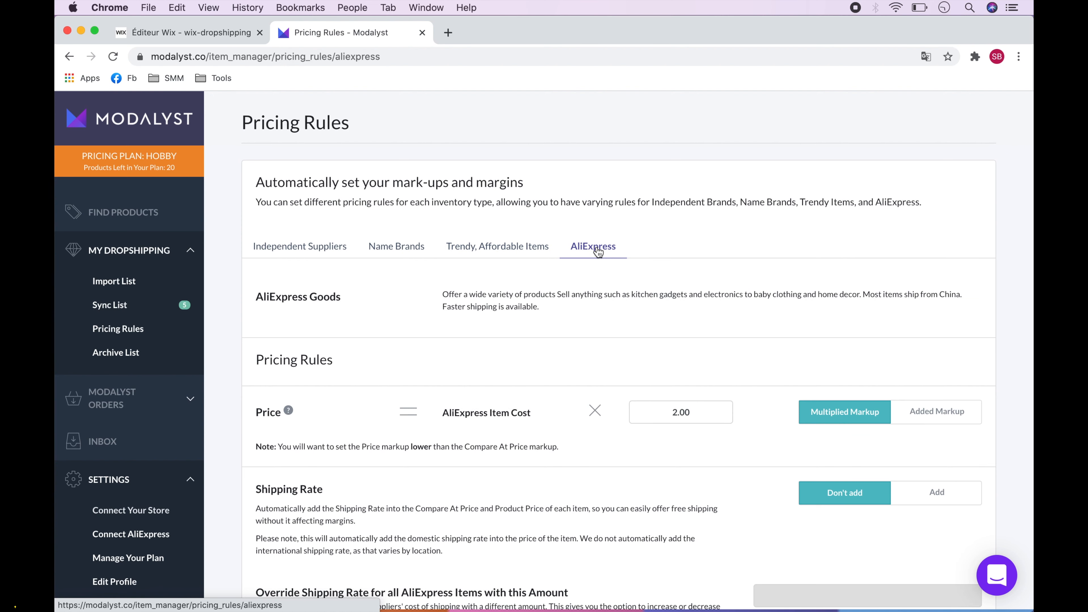
Return to the Independent Suppliers pricing rules and save them
click(296, 249)
scroll(297, 252, down, 5)
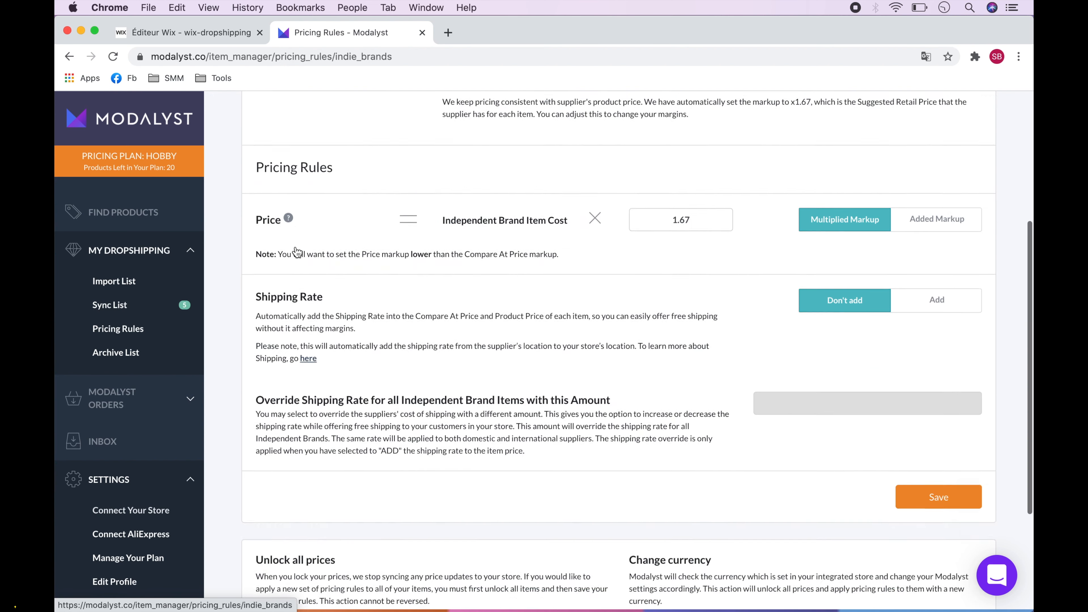
scroll(297, 252, down, 4)
click(938, 358)
Return to the product search and add the Womens Stripes Top, Jean Halloween Skulls and New Vital Seamless Leggings to the import list
click(145, 122)
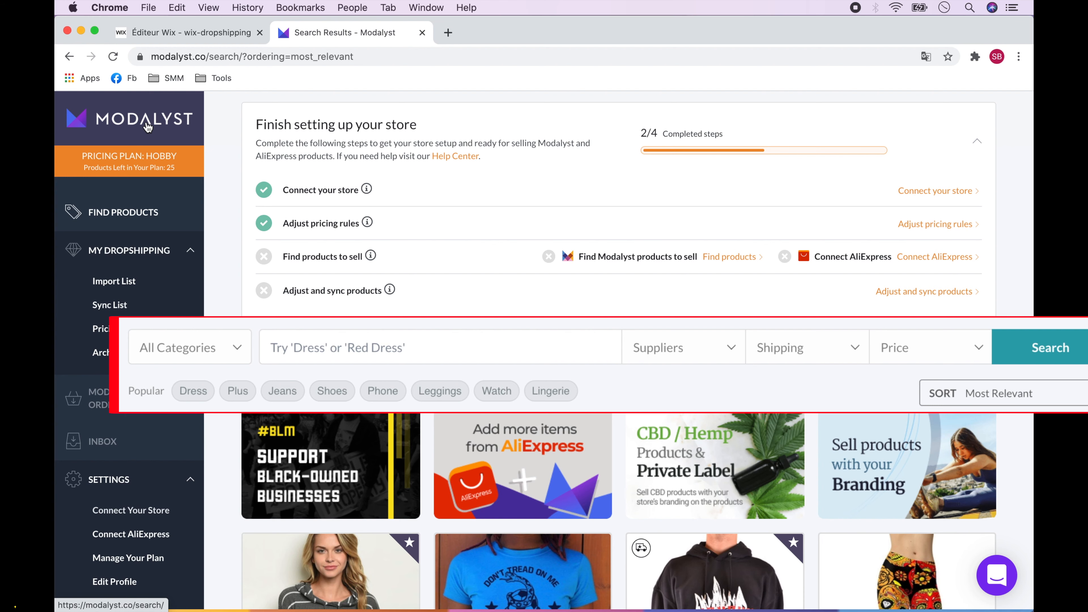
scroll(447, 296, down, 6)
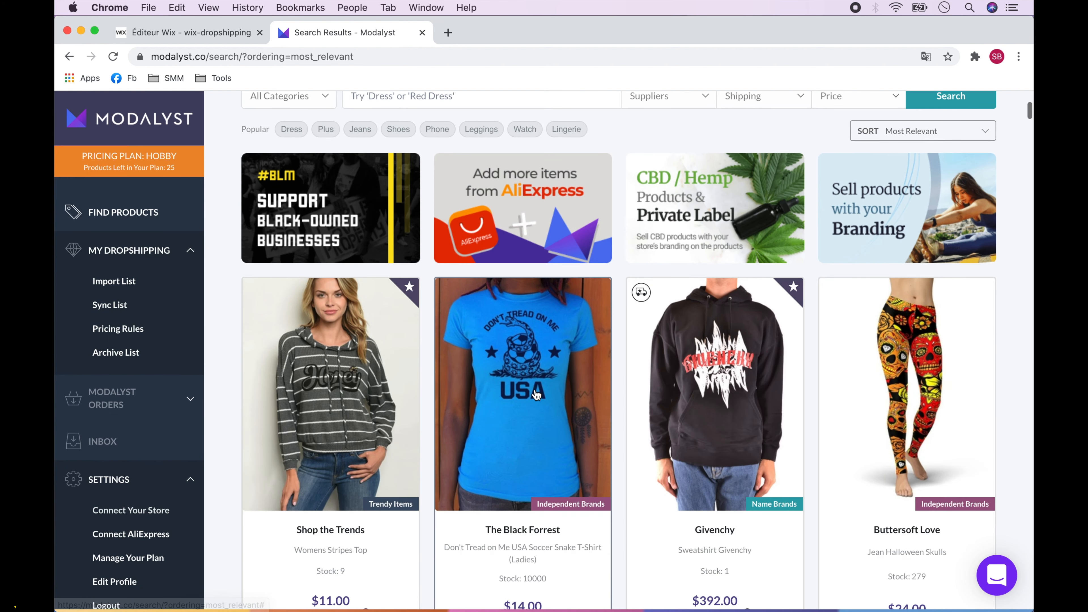
scroll(536, 394, down, 4)
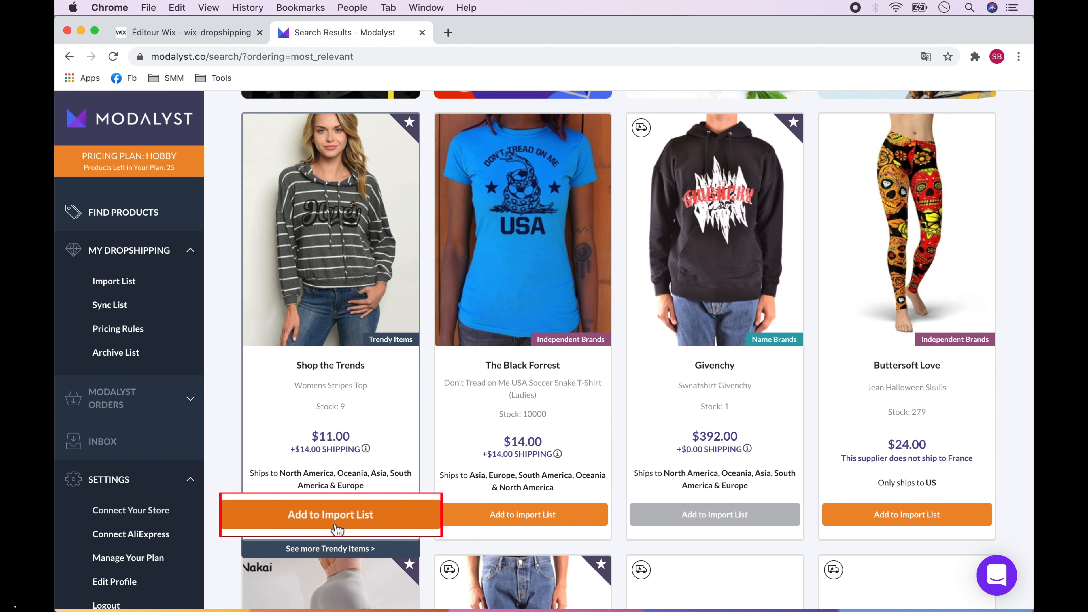
click(332, 525)
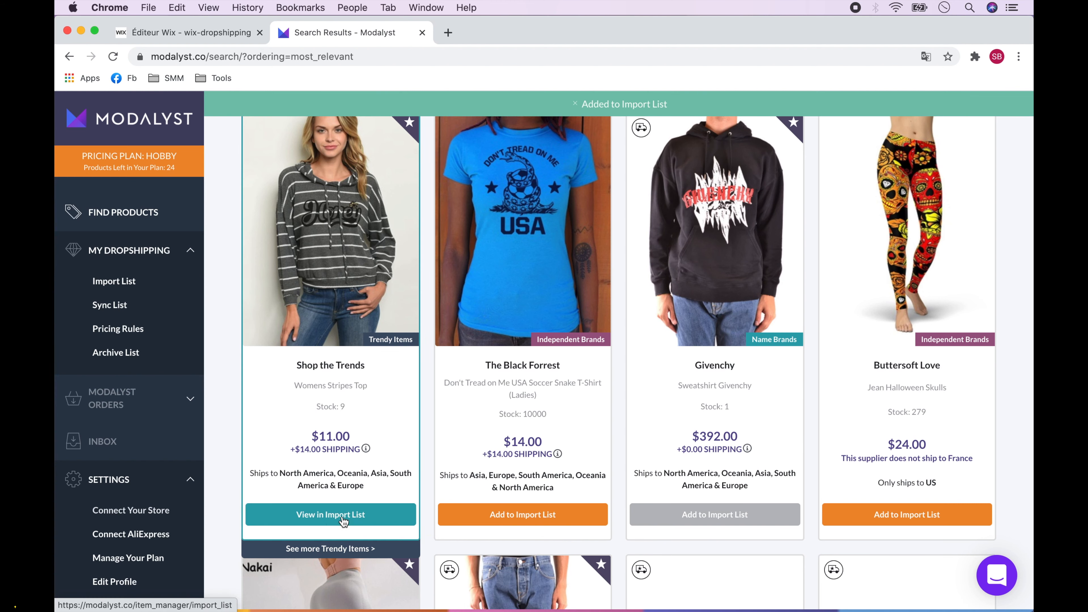
click(912, 516)
scroll(912, 516, down, 10)
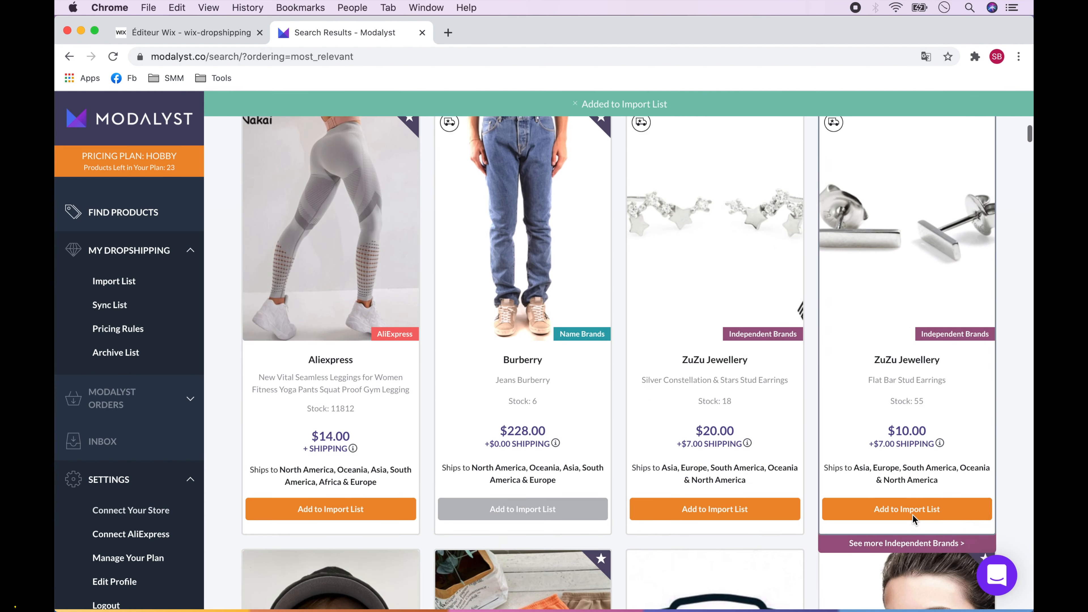
click(345, 500)
scroll(345, 502, down, 8)
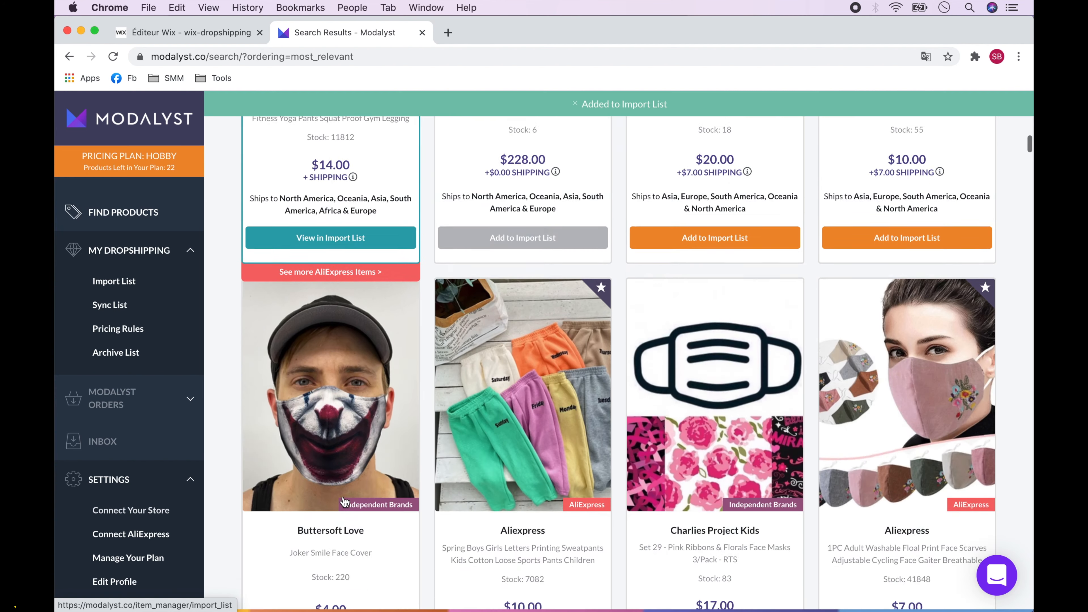
Add the Spring Boys Girls Letters Printing Sweatpants and the Energique Athletic Leggings to the import list
scroll(345, 502, down, 5)
click(345, 506)
click(902, 528)
scroll(902, 528, up, 20)
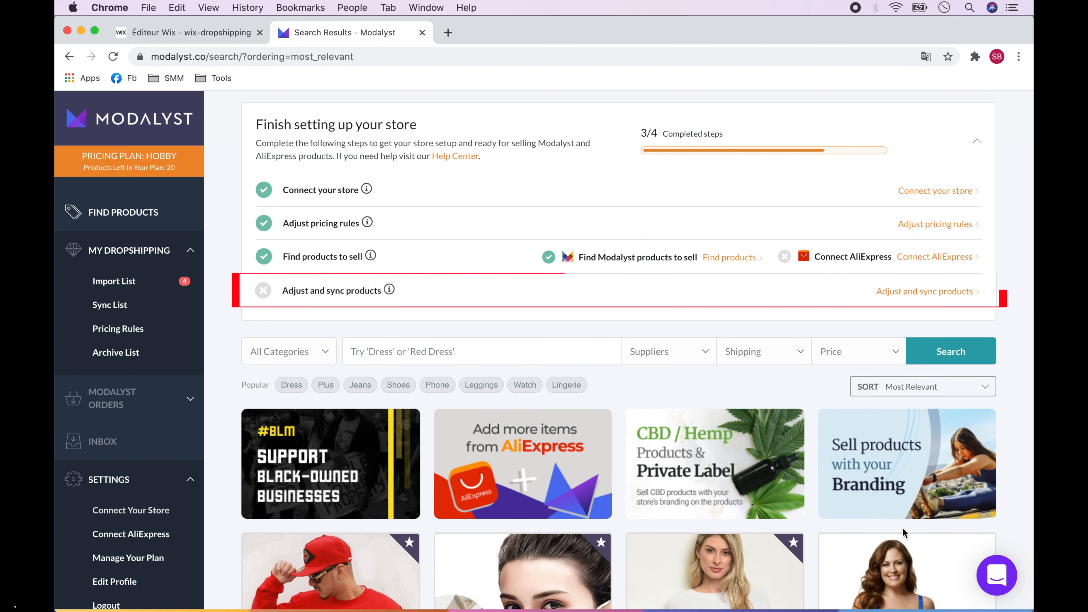
Open the adjust and sync products task from the setup checklist and examine each product in the import list for title errors
click(926, 293)
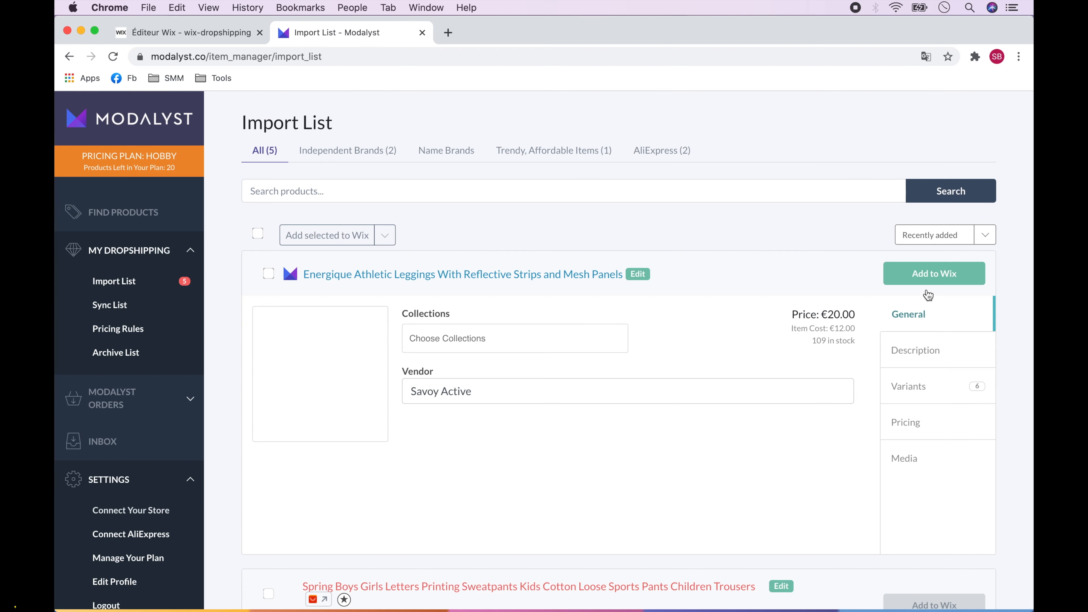
scroll(927, 295, down, 10)
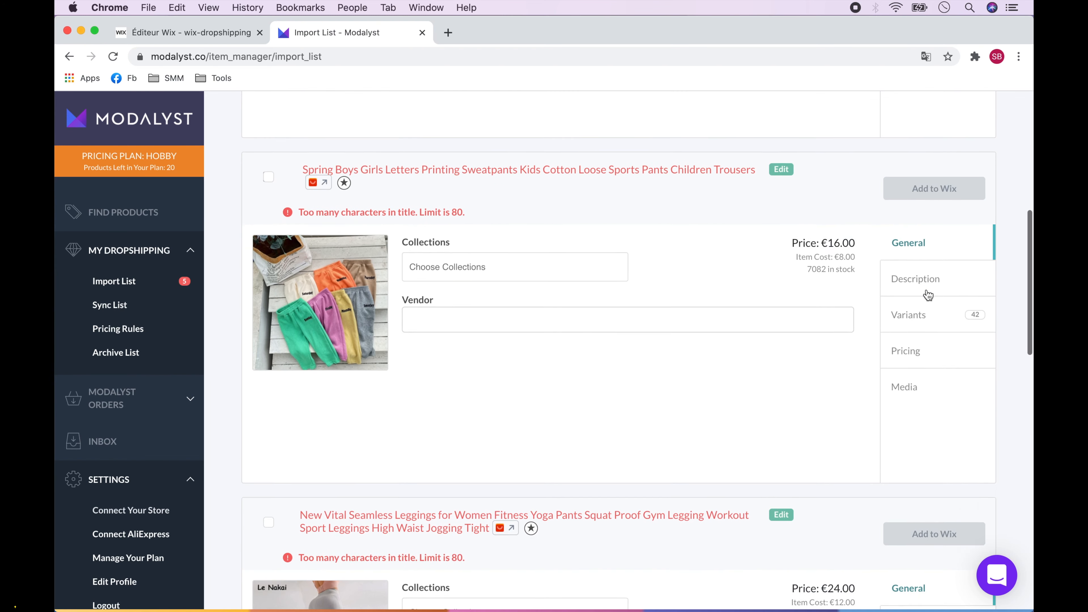
scroll(928, 295, down, 17)
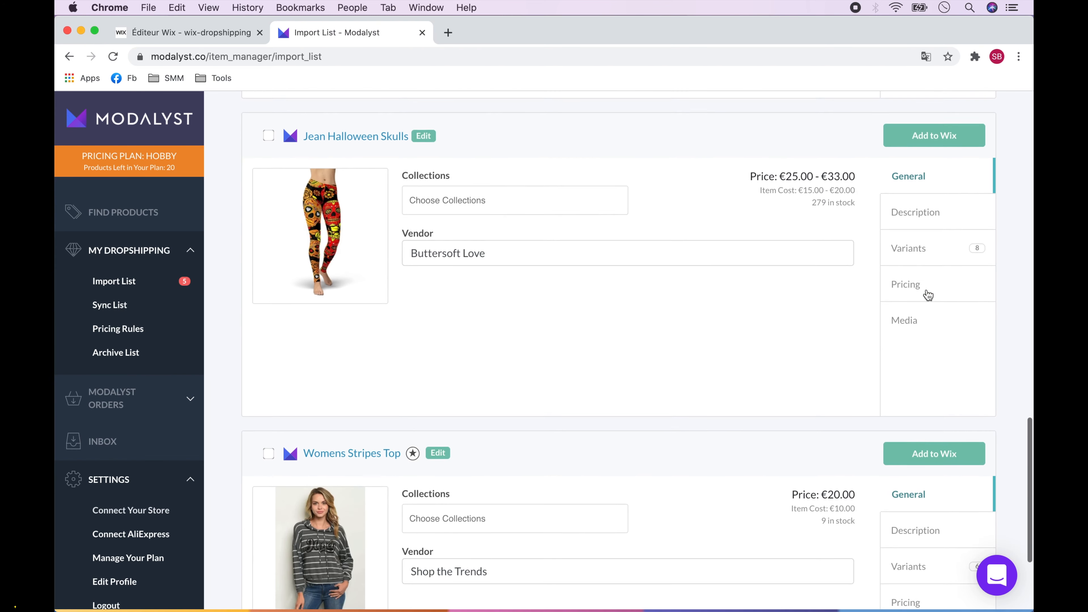
scroll(927, 295, down, 4)
scroll(927, 295, up, 13)
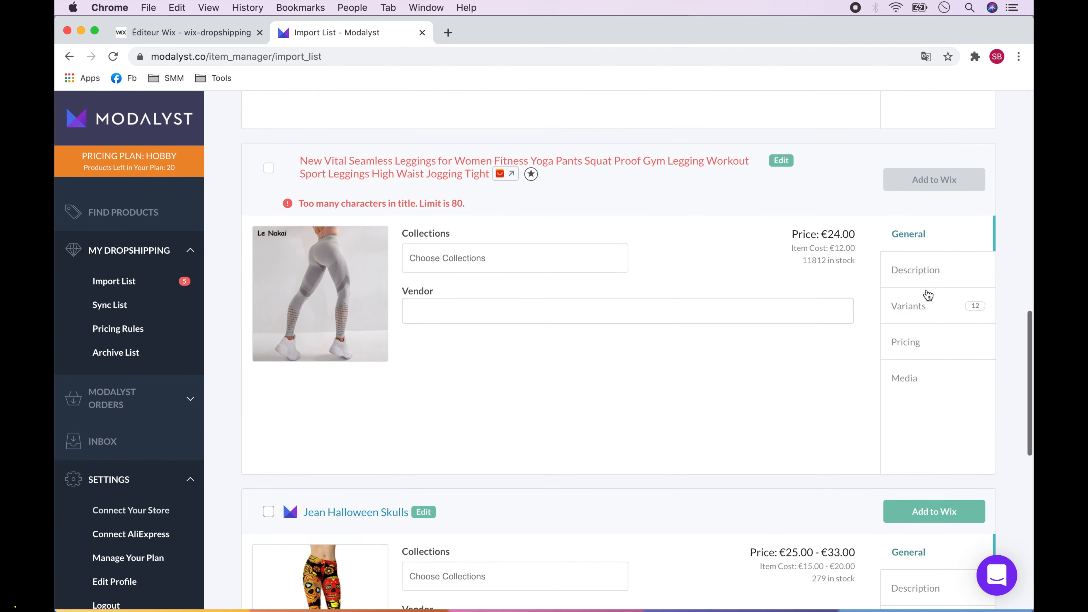
scroll(927, 295, up, 12)
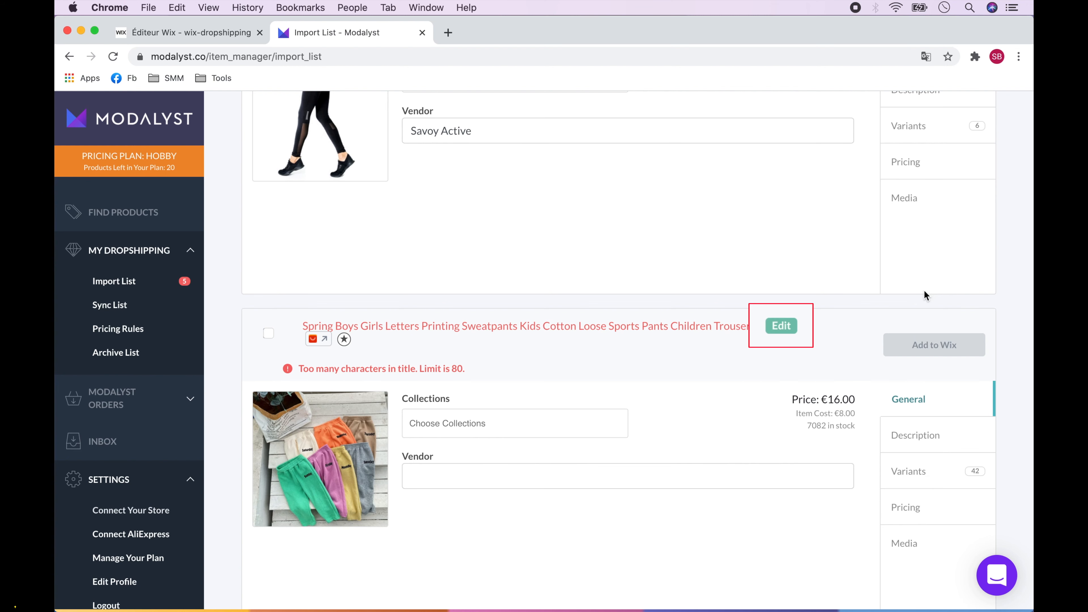
Shorten the children's sweatpants title to "Spring Boys Girls Letters Printing Loose Sports Pants Children Trousers" and save it
click(778, 324)
key(End)
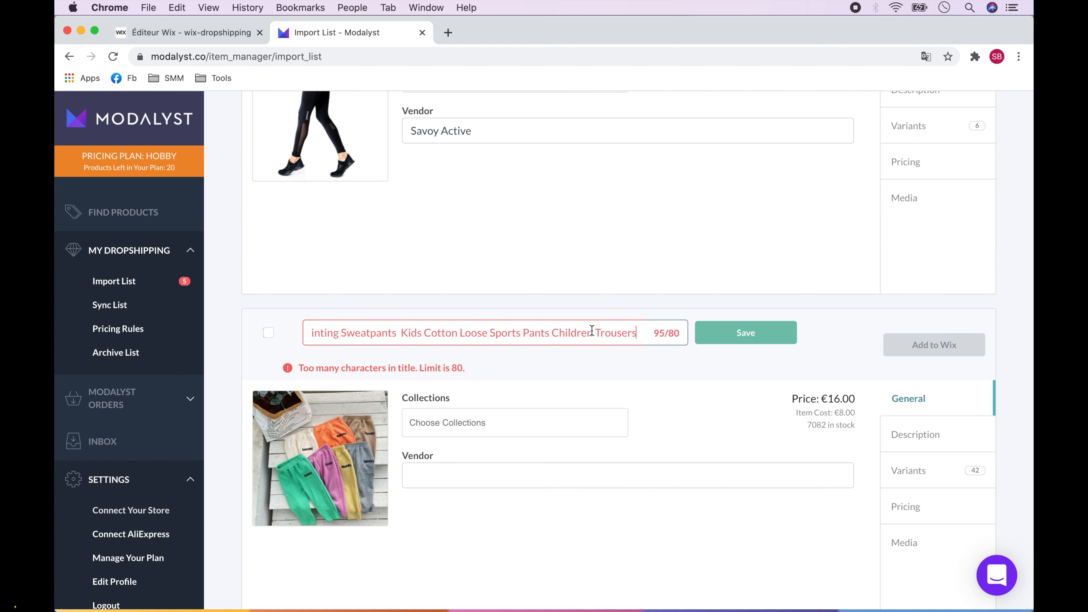
drag(460, 333, 399, 332)
key(BackSpace)
key(BackSpace)
key(BackSpace)
key(BackSpace)
key(BackSpace)
key(BackSpace)
key(BackSpace)
key(BackSpace)
key(BackSpace)
key(BackSpace)
key(BackSpace)
key(BackSpace)
key(BackSpace)
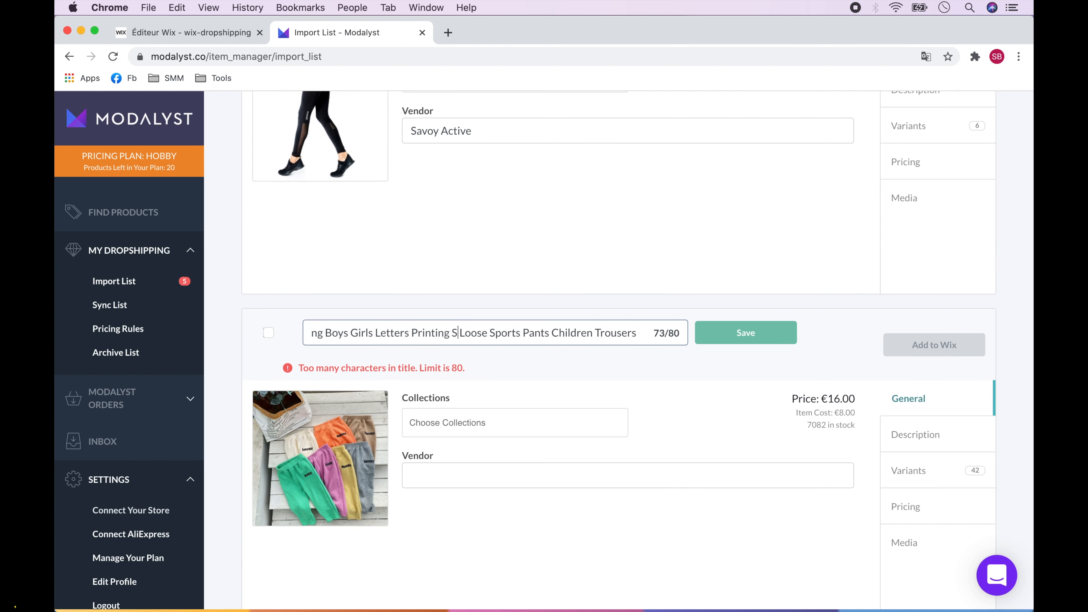
click(752, 333)
Shorten the seamless leggings title to "Women Fitness Yoga Pants Squat Proof Gym Legging Workout Sport Leggings High" and save it
scroll(694, 446, down, 5)
scroll(694, 446, down, 3)
click(780, 307)
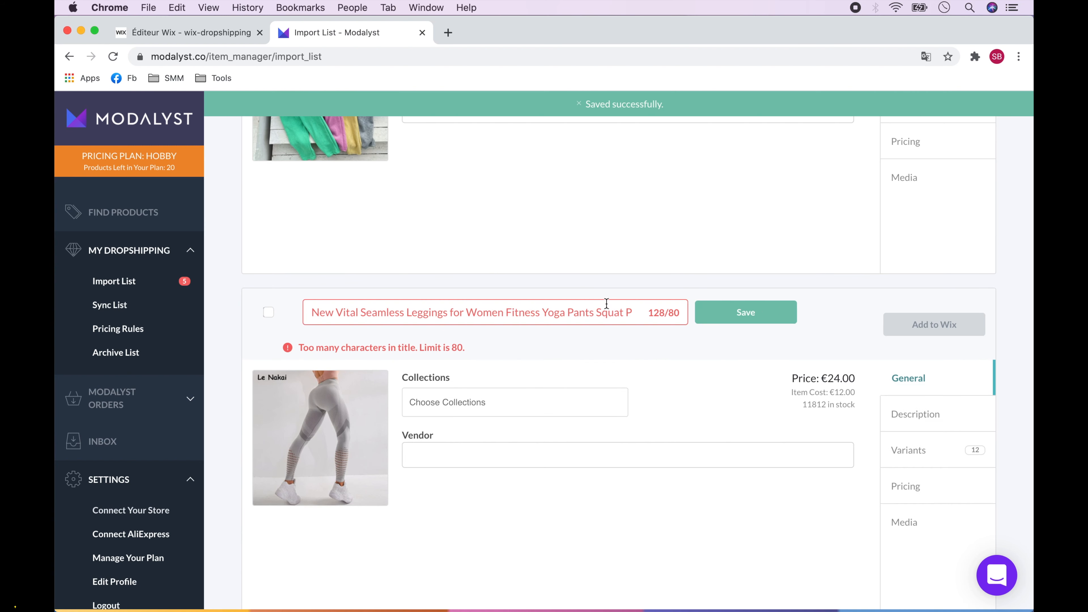
drag(466, 314, 310, 312)
key(BackSpace)
scroll(545, 312, right, 4)
click(762, 314)
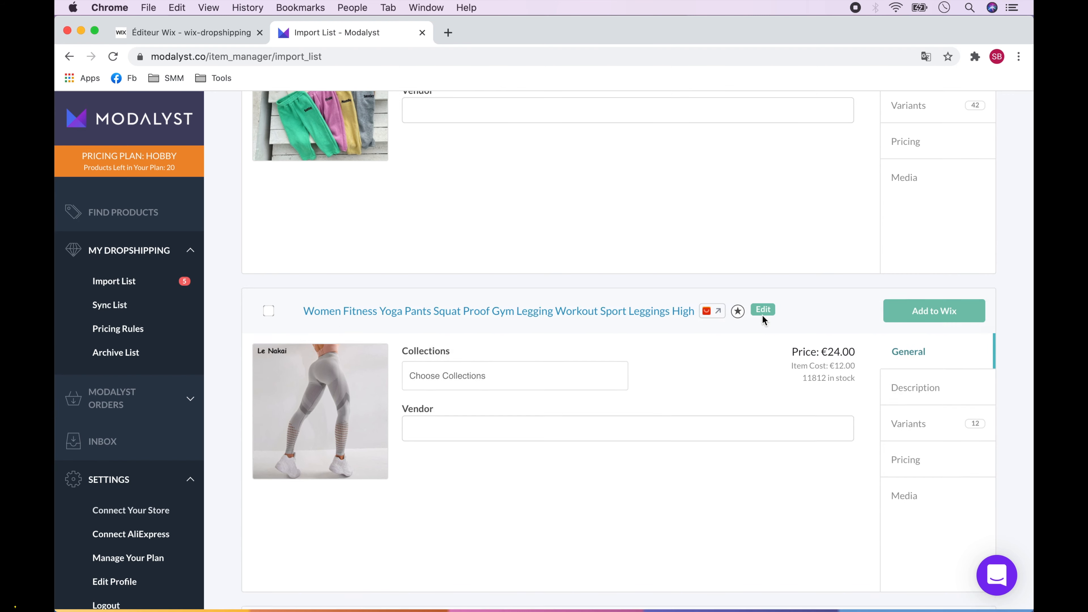
Select all five products in the import list, add them to Wix and return to the store setup checklist
click(258, 235)
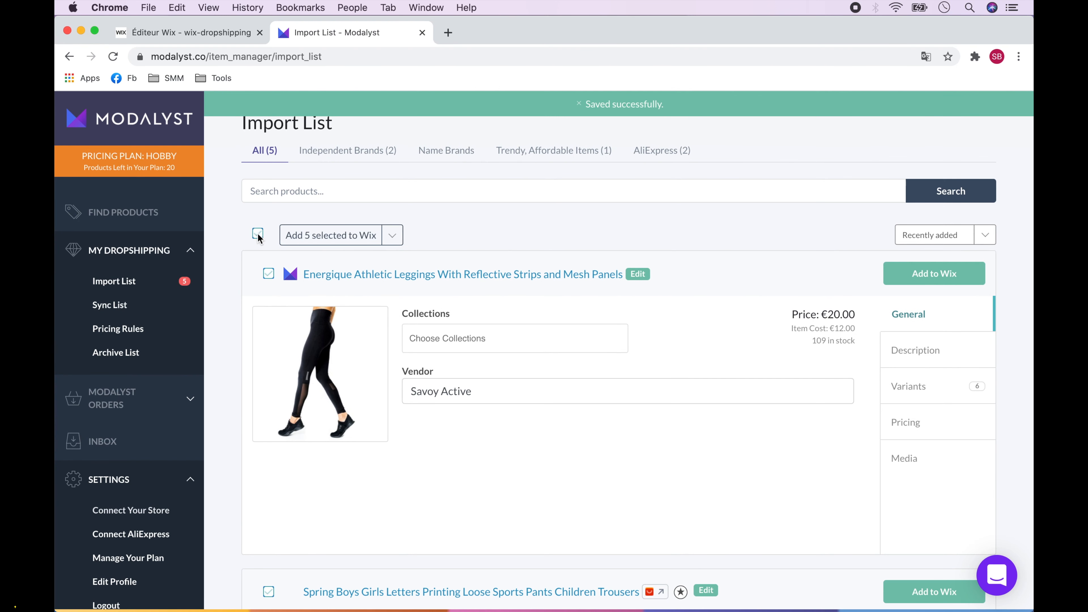
scroll(260, 297, down, 4)
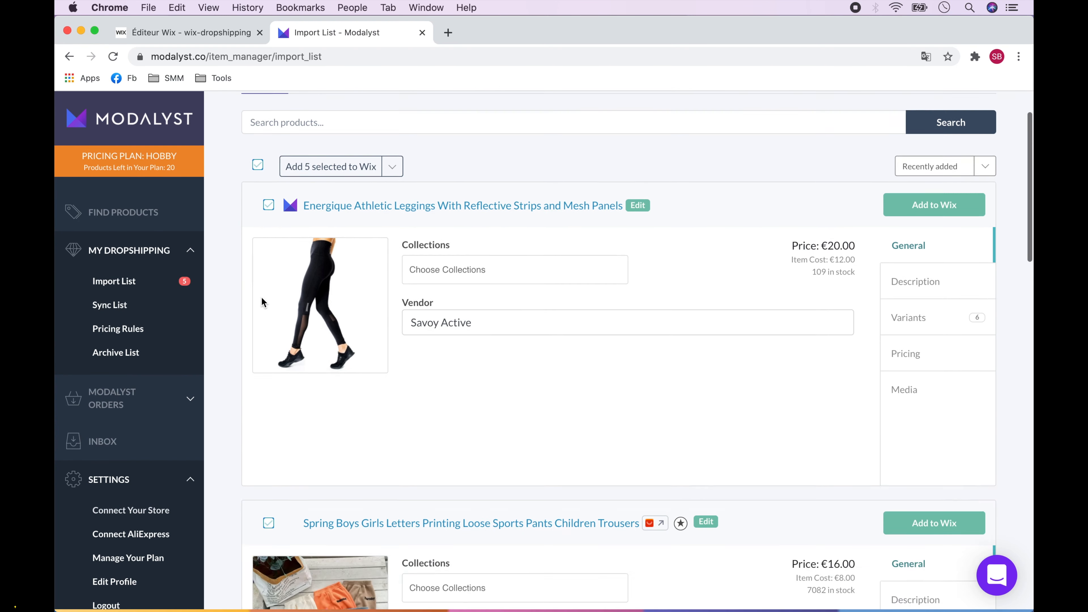
scroll(261, 297, up, 4)
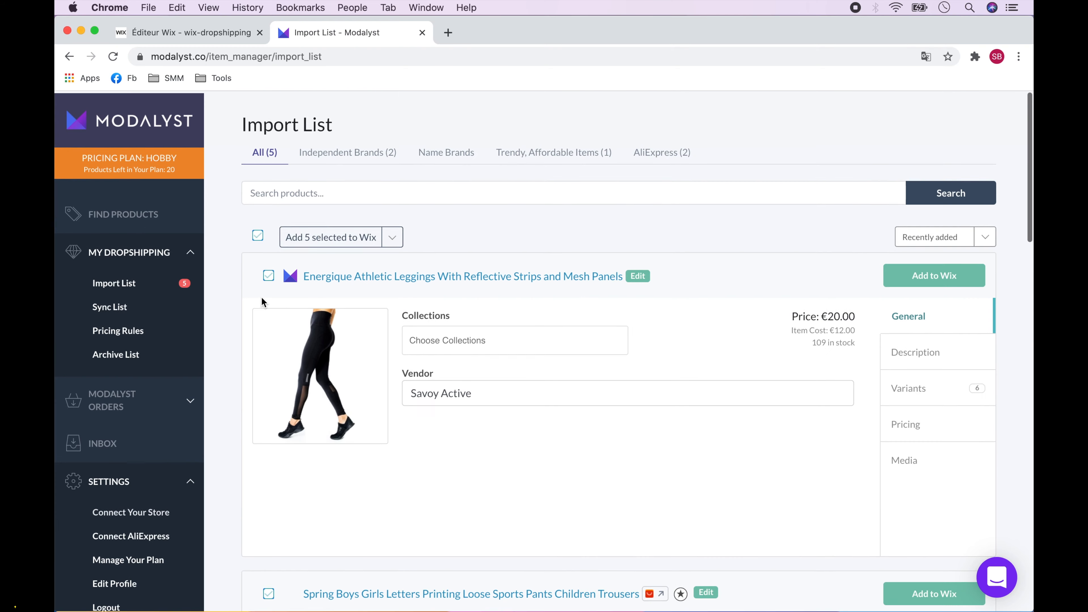
click(322, 239)
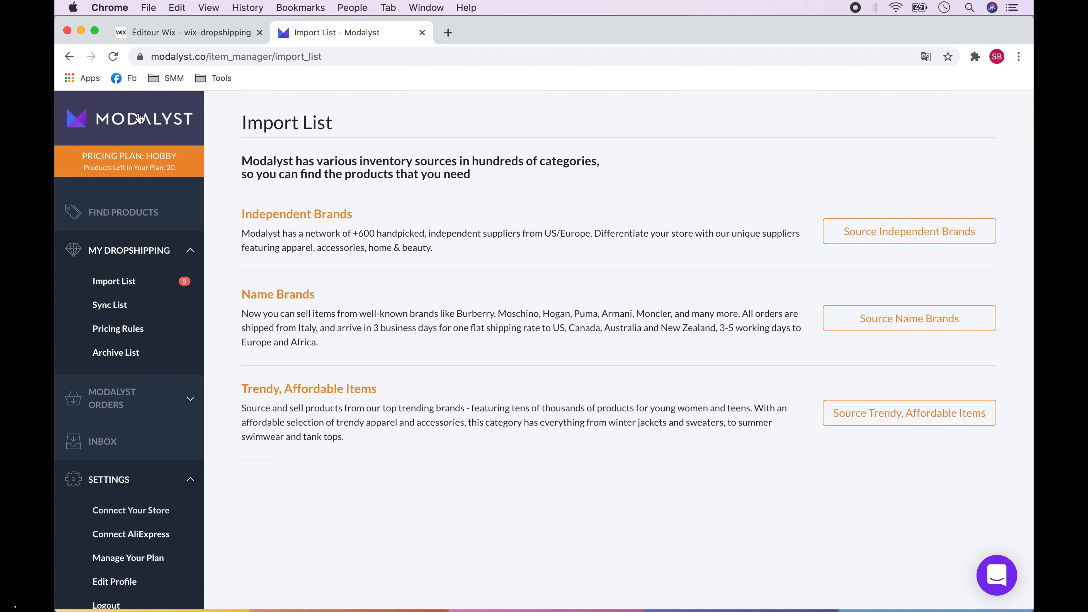
click(140, 119)
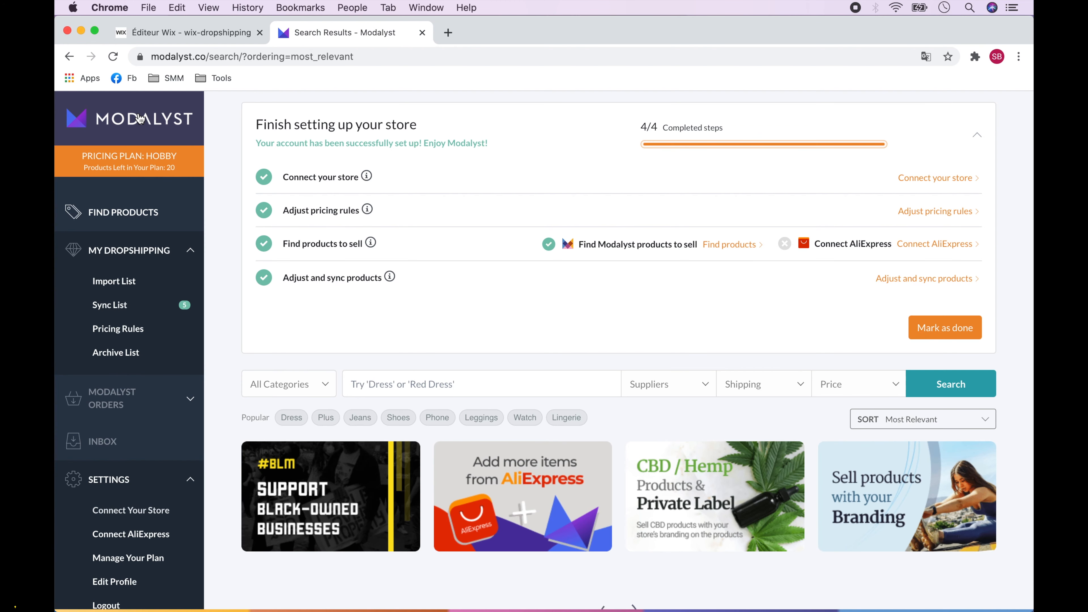
Switch to the Wix editor, close the App Market and the Modalyst page, and review the imported products on the Boutique page
click(188, 33)
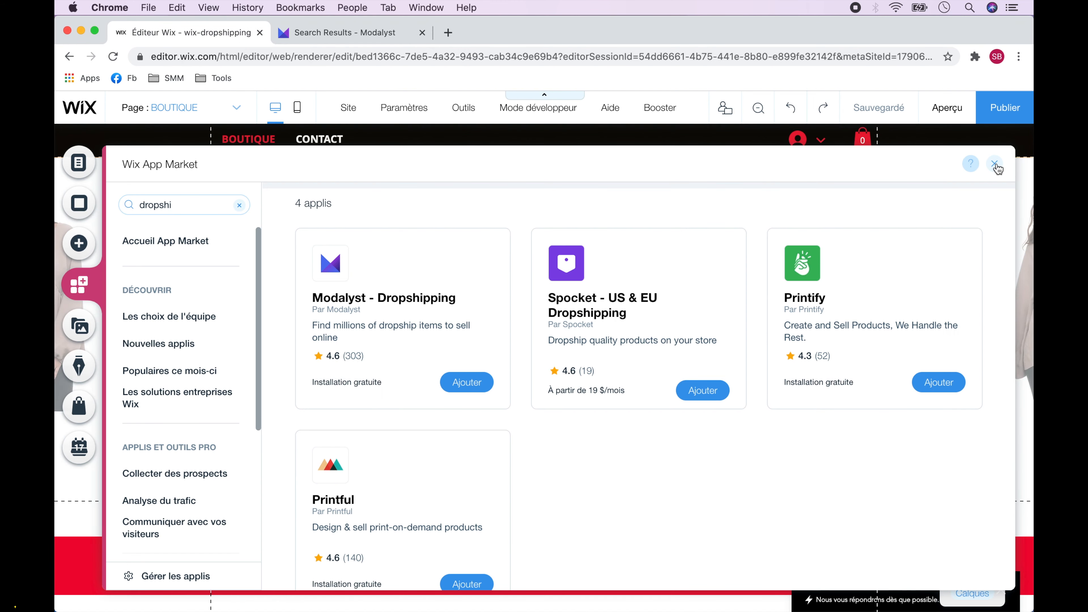
click(995, 165)
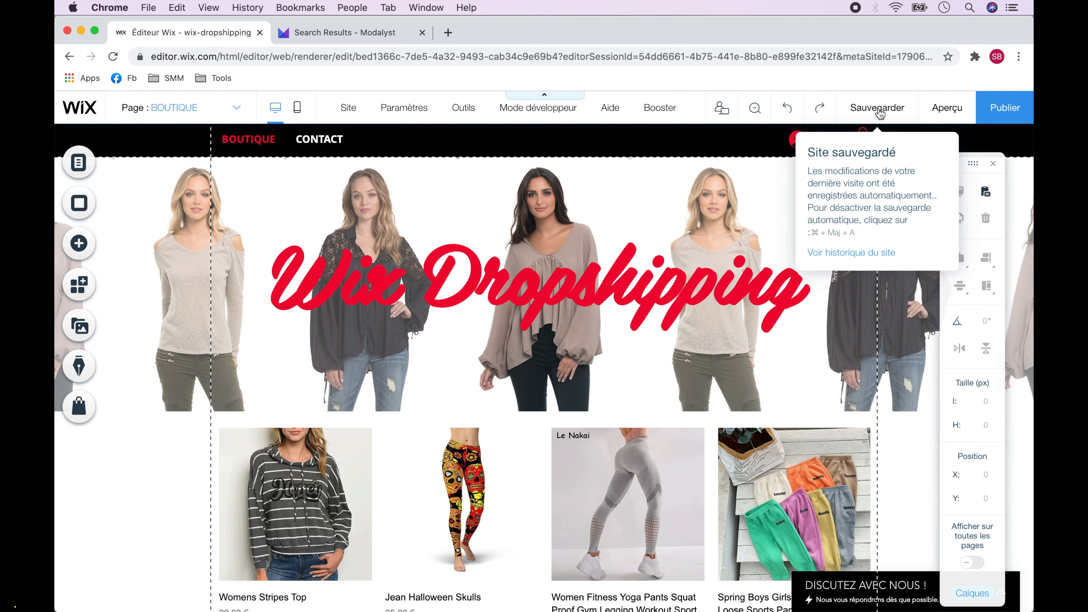
scroll(819, 418, down, 6)
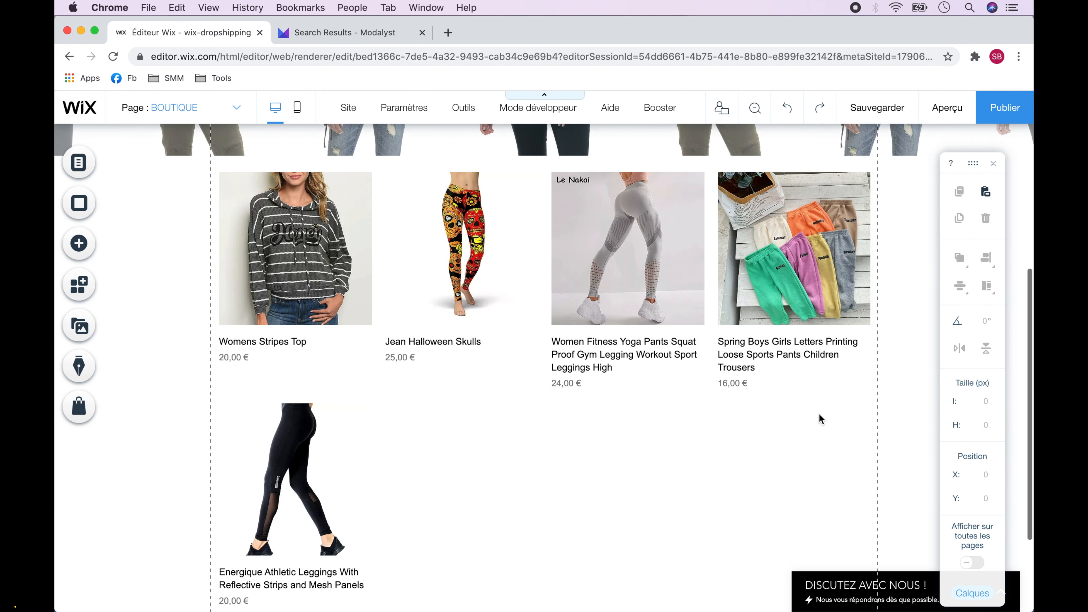
scroll(899, 456, up, 3)
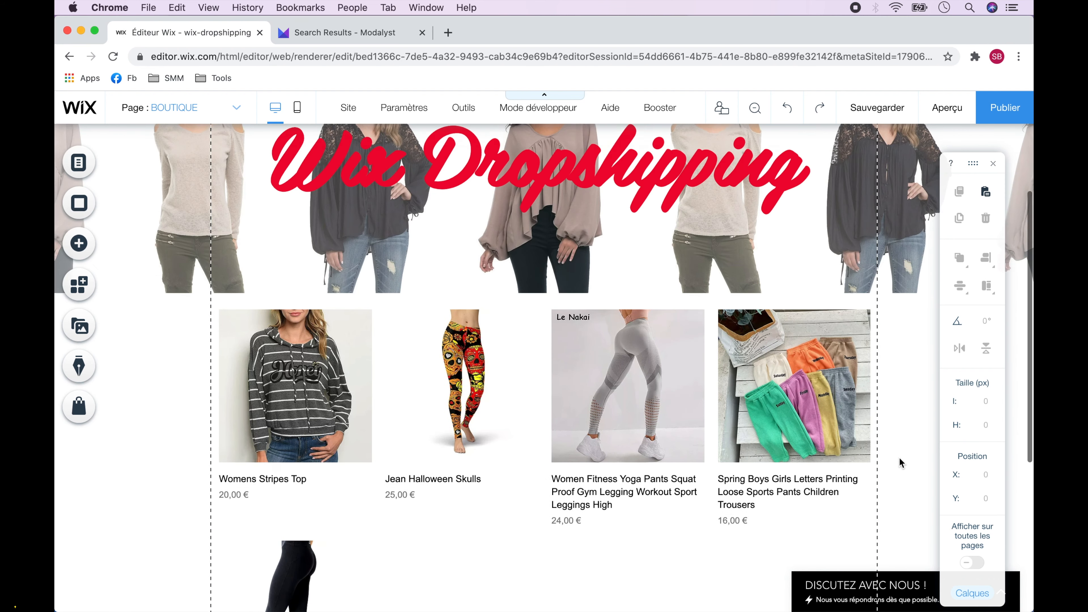
scroll(899, 458, up, 3)
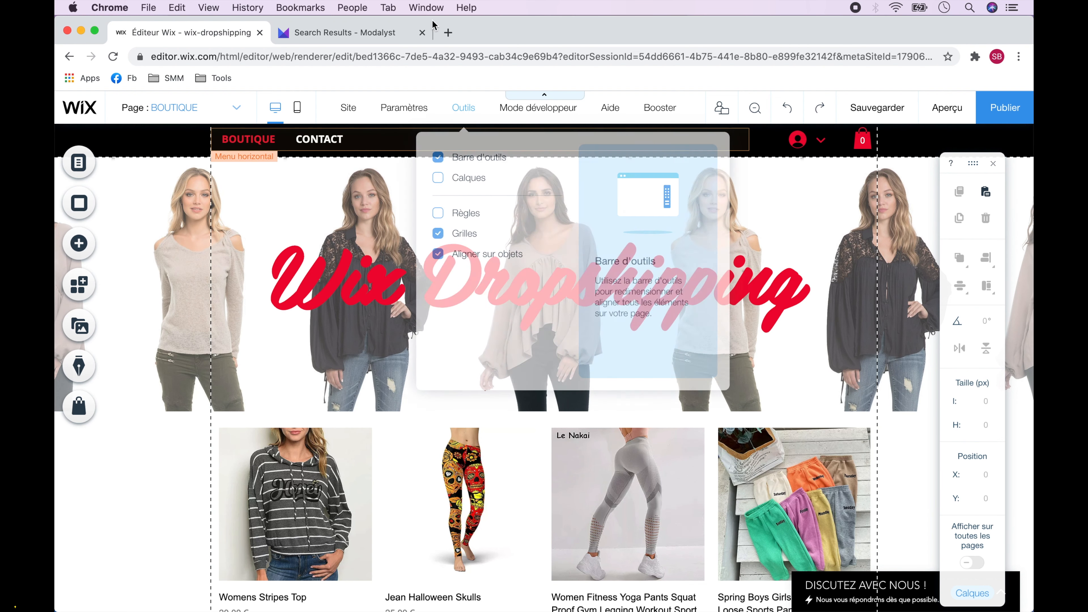
click(422, 32)
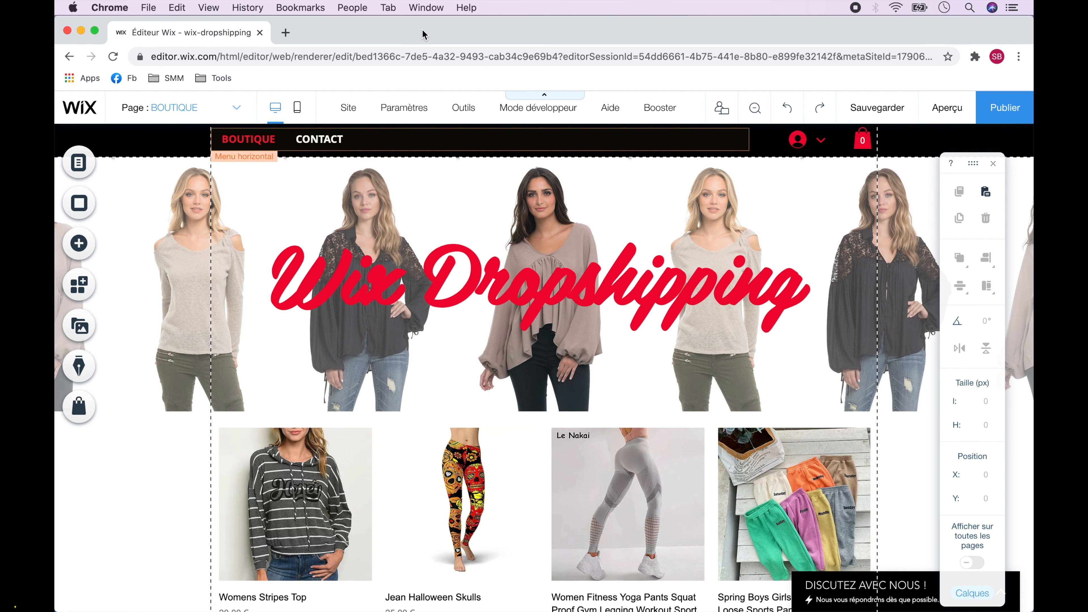
Start the mobile site setup, preview the header scroll styles and set the header to Défiler avec la page
click(297, 107)
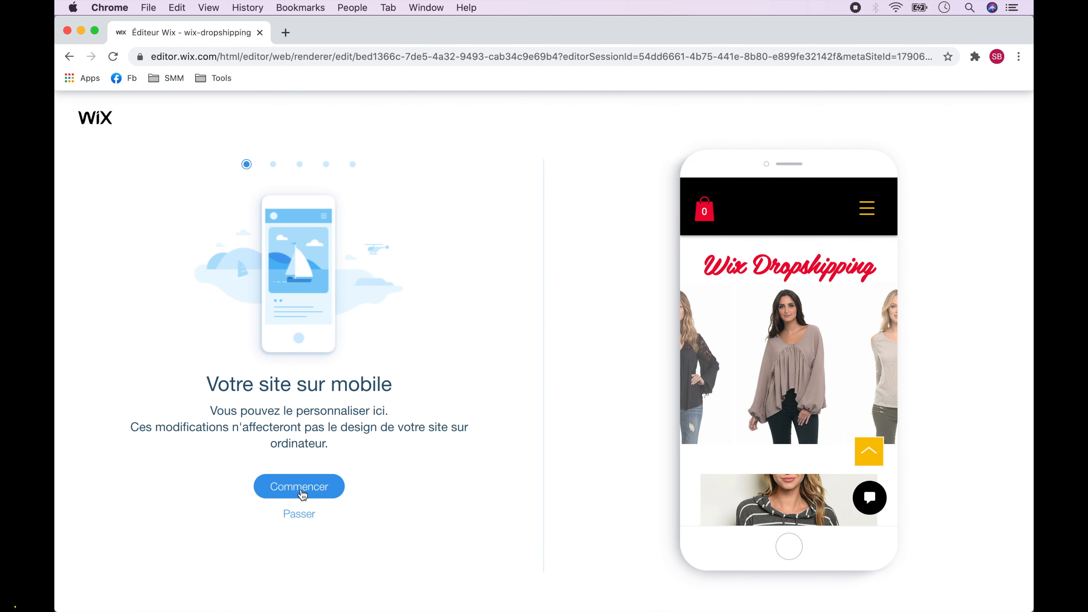
click(300, 487)
click(267, 379)
click(334, 362)
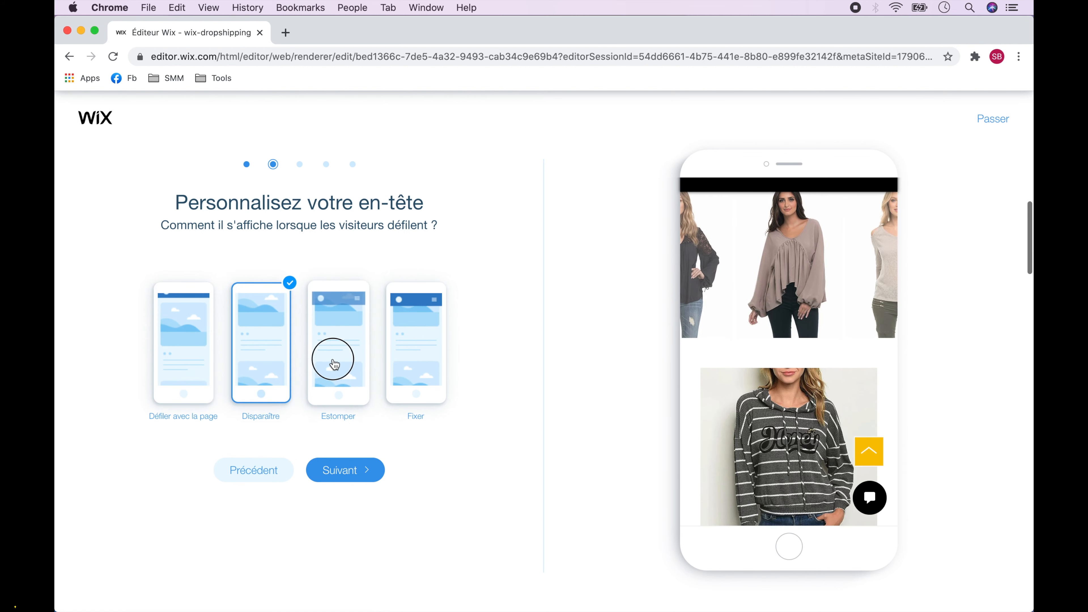
click(408, 353)
click(207, 329)
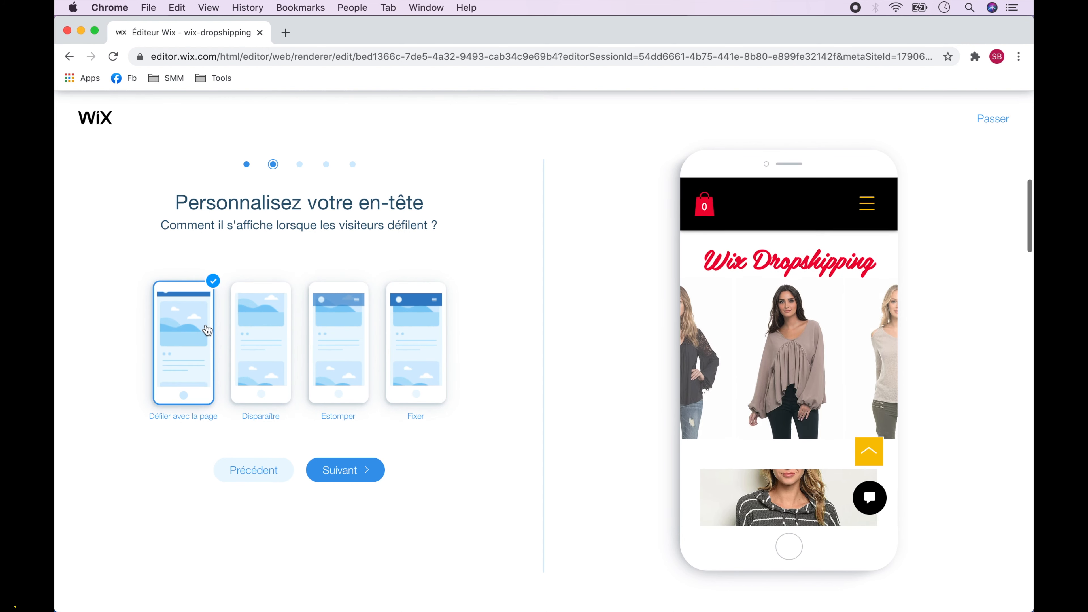
click(350, 478)
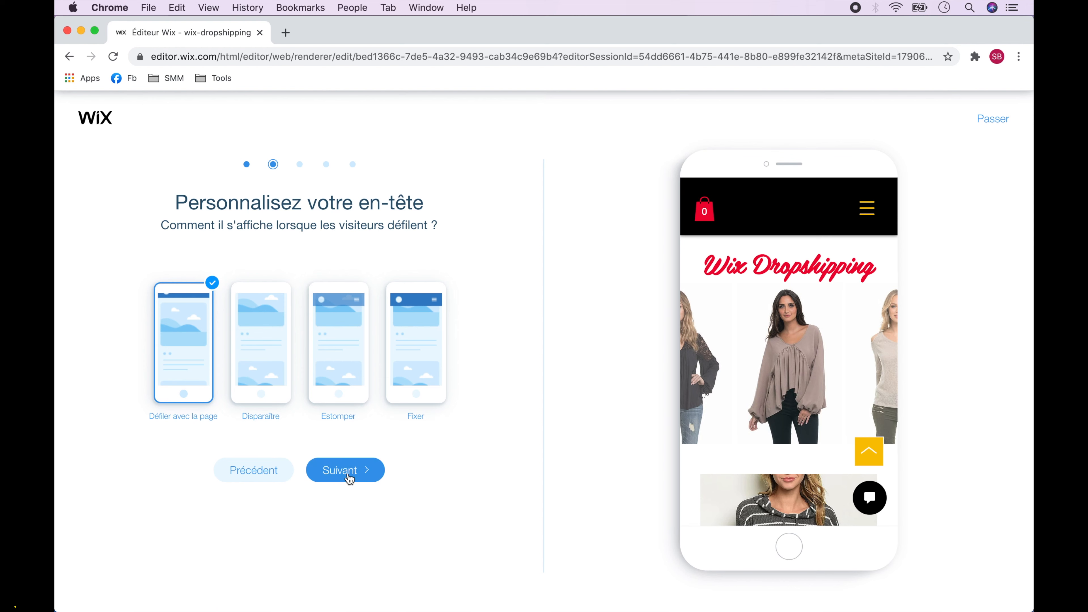
Compare the quick action positions, set them to Flottant and keep the Haut de Page button enabled for the mobile site
click(305, 343)
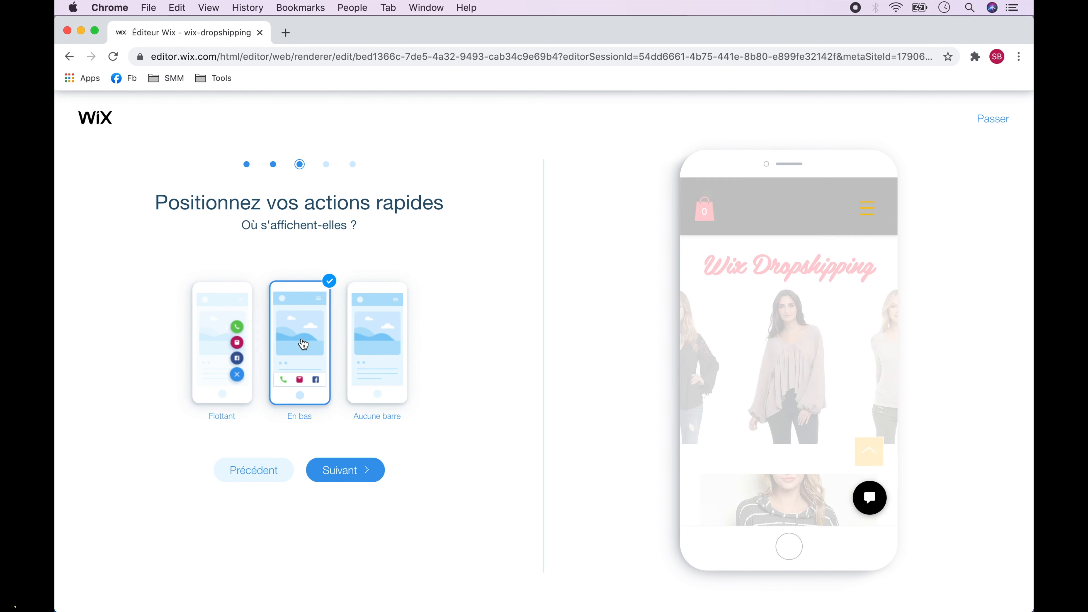
click(371, 354)
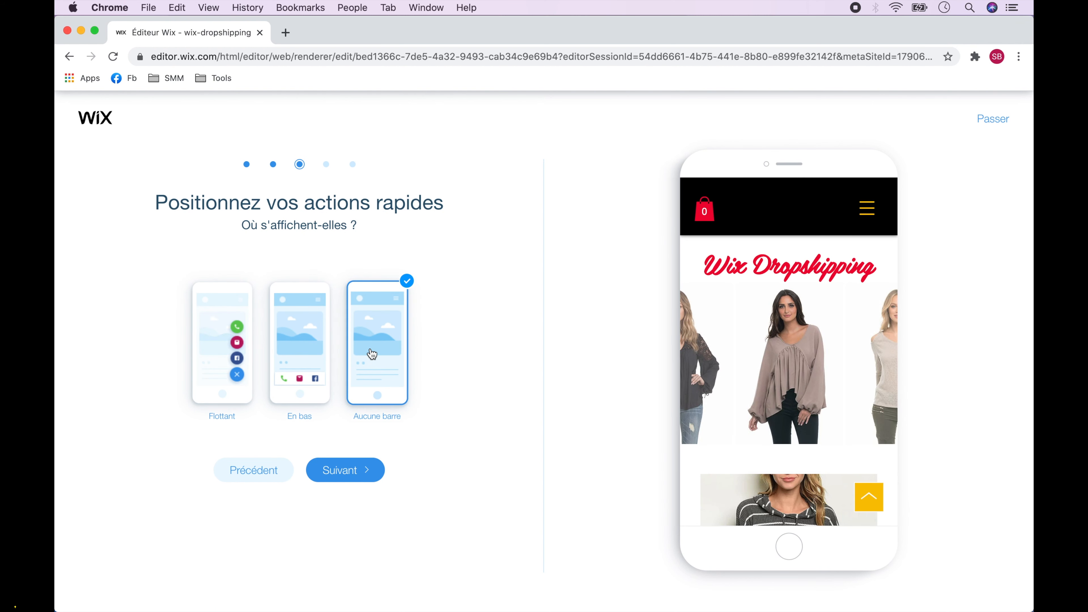
click(238, 363)
click(354, 478)
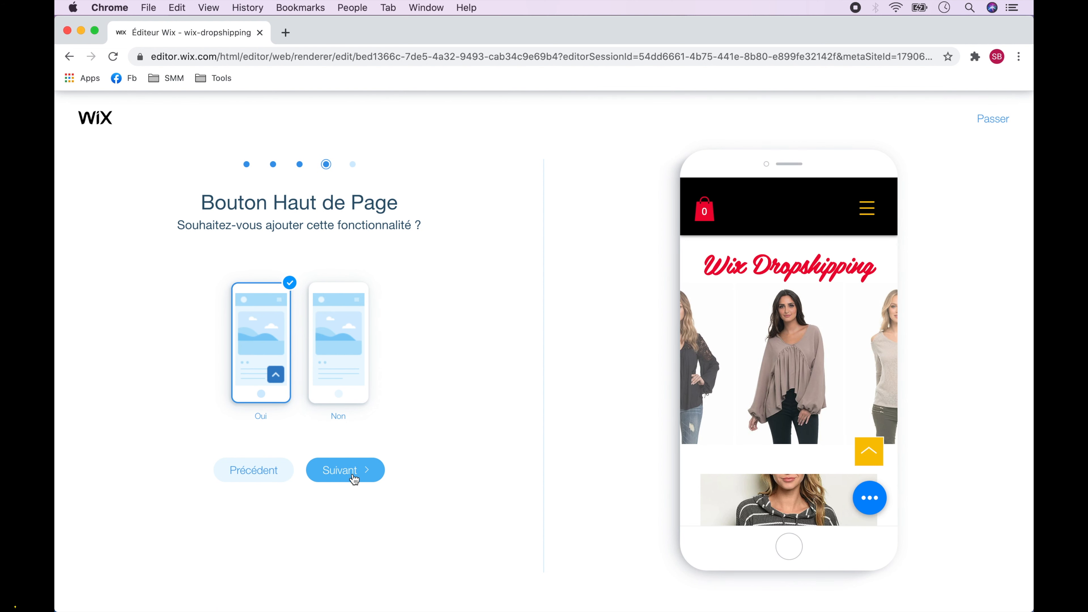
click(354, 470)
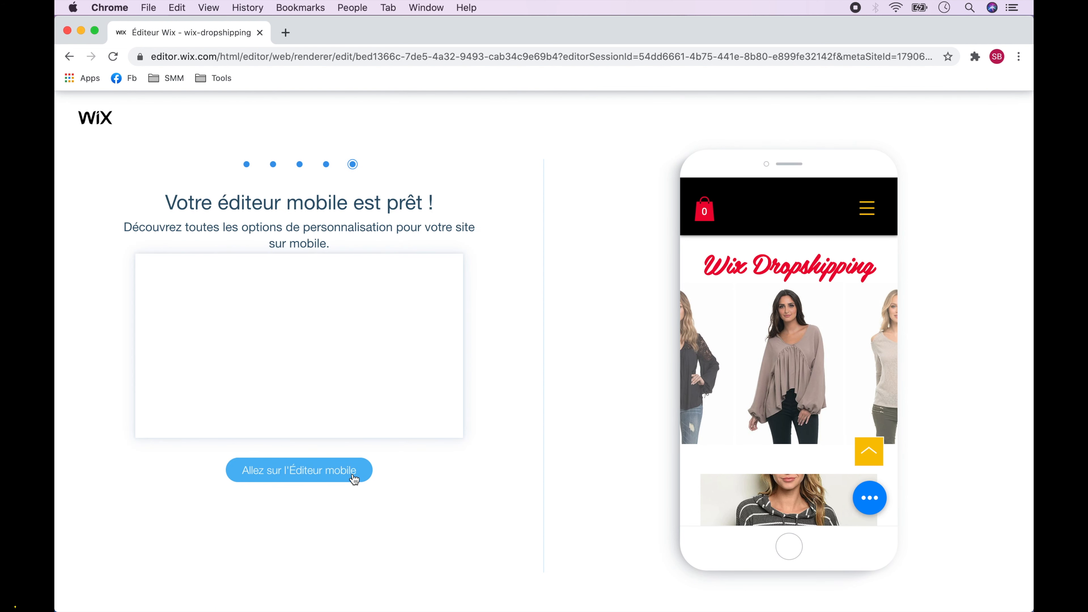
Finish the mobile setup by opening the mobile editor and review the mobile layout of the Boutique page
click(304, 470)
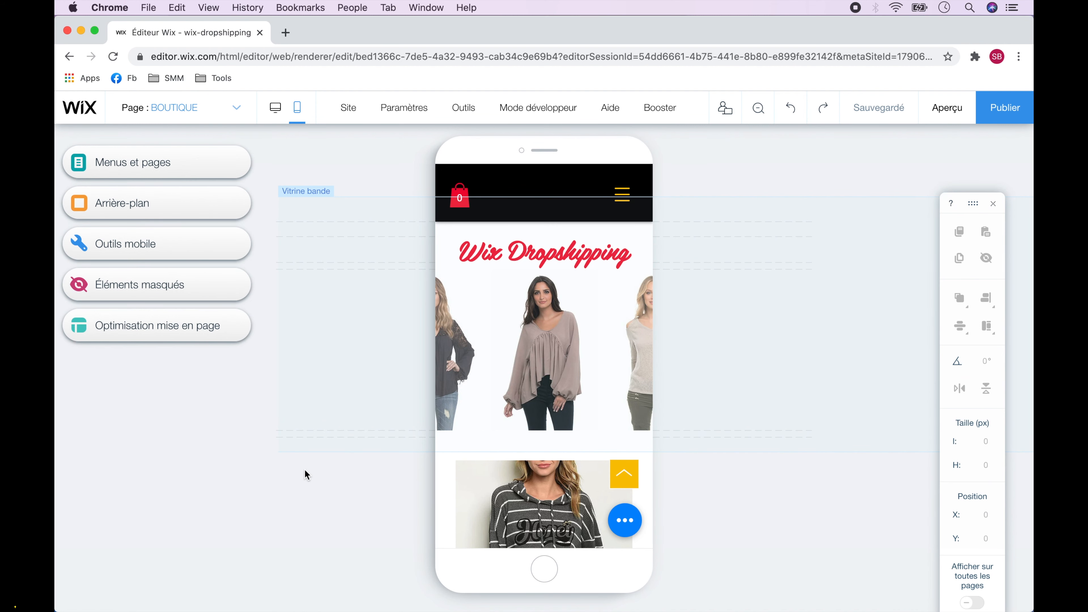
scroll(516, 399, down, 10)
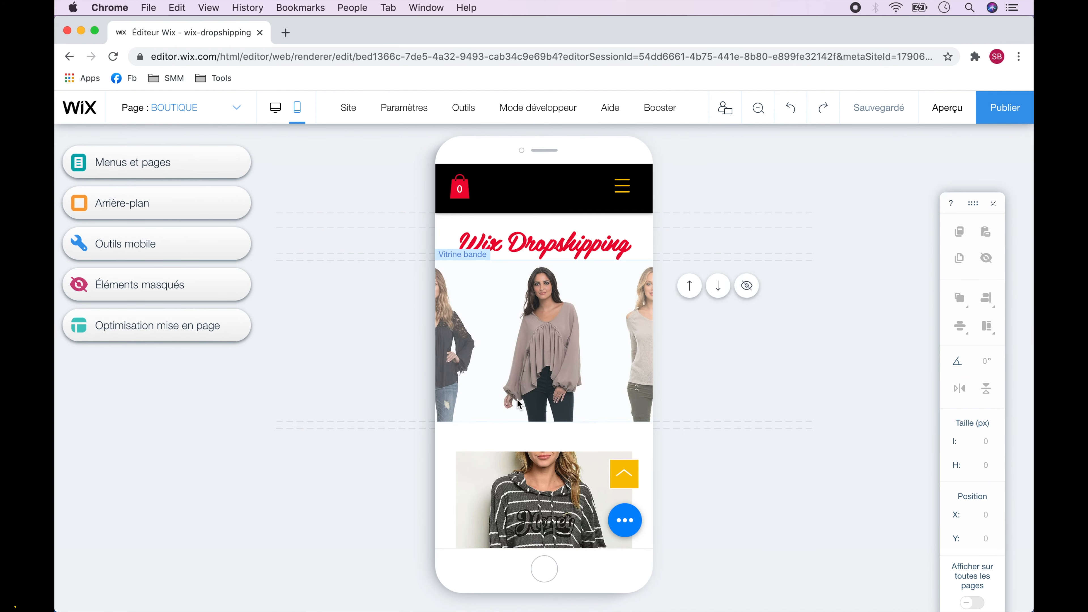
scroll(517, 399, up, 10)
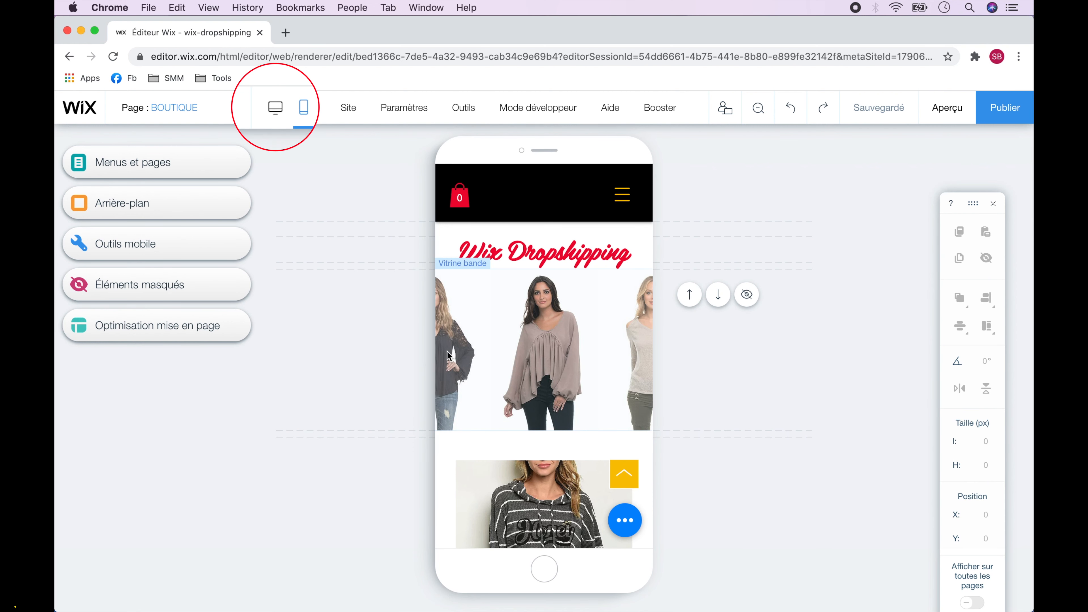
Switch back to the desktop version of the site, publish it and dismiss the publication message
click(274, 108)
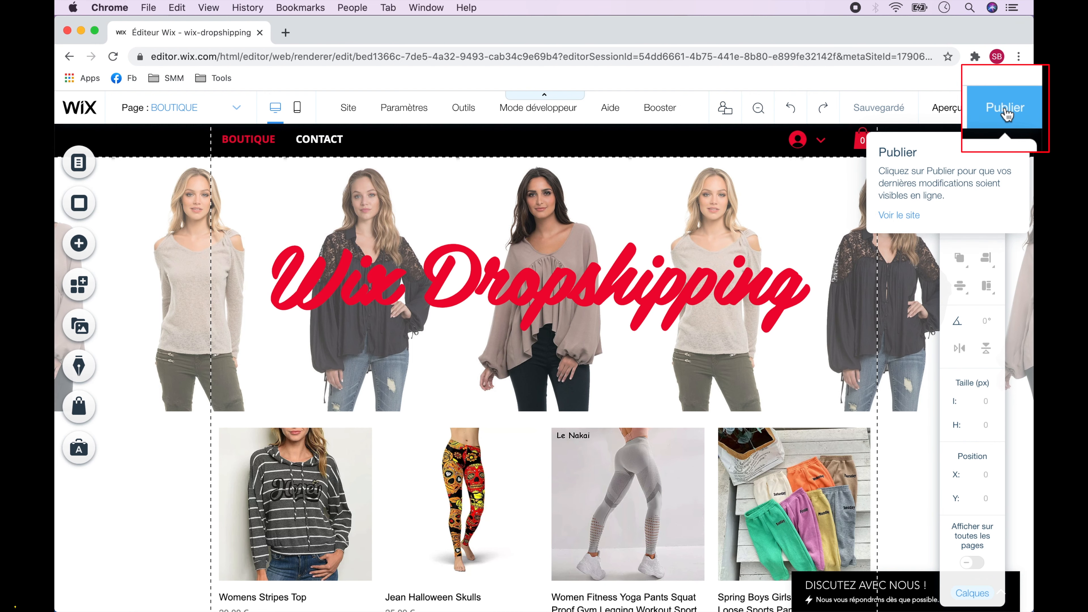
click(1005, 111)
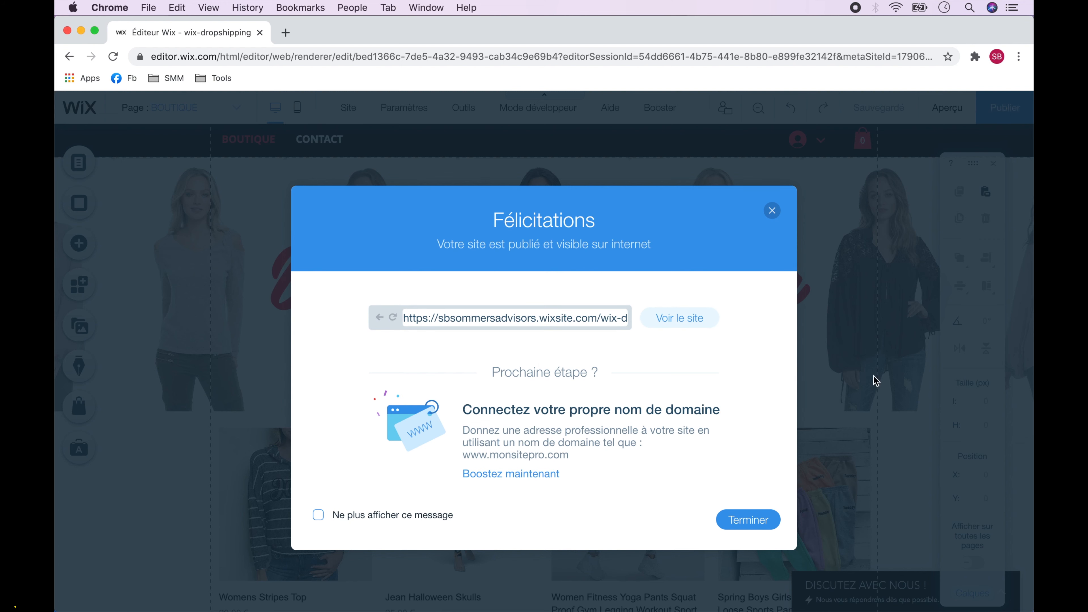
click(752, 524)
Open the site's dashboard from the editor and skip the Ajoutez votre premier article task in the setup checklist
mouse_move(413, 114)
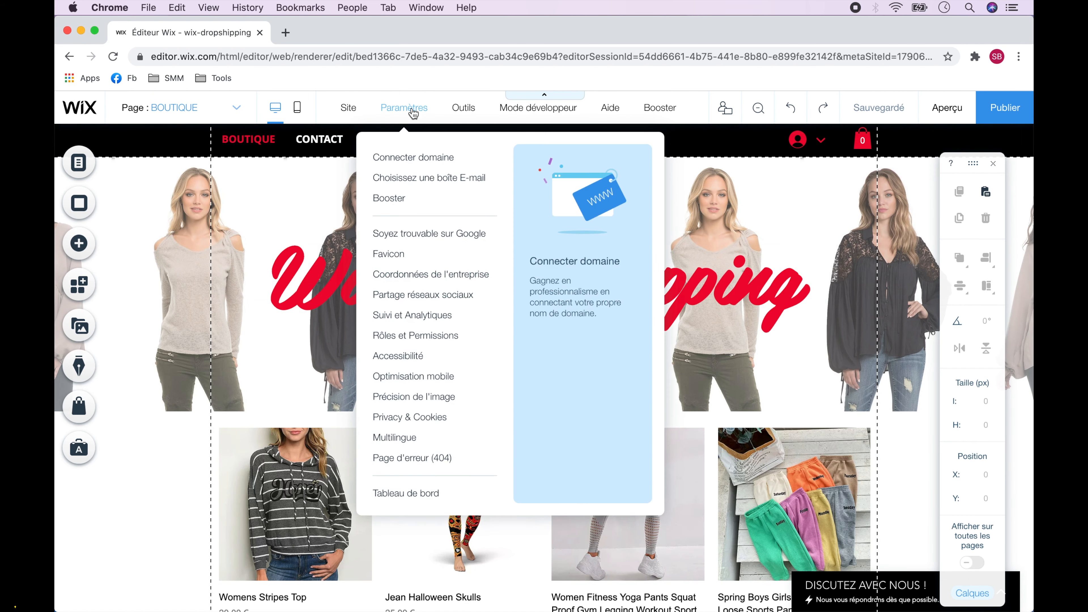
click(405, 493)
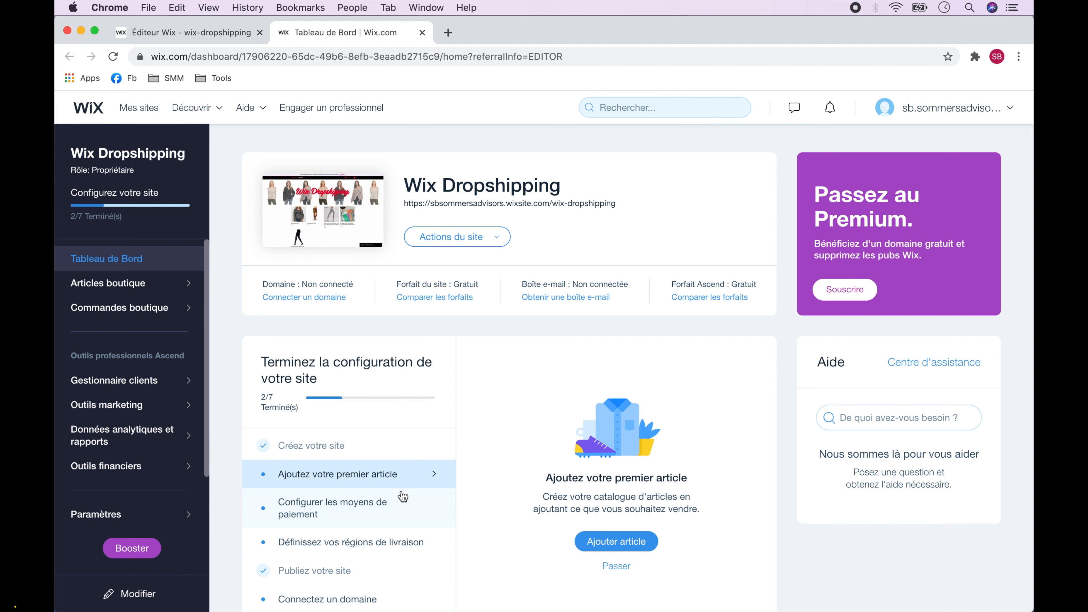
scroll(402, 496, down, 5)
scroll(401, 496, up, 4)
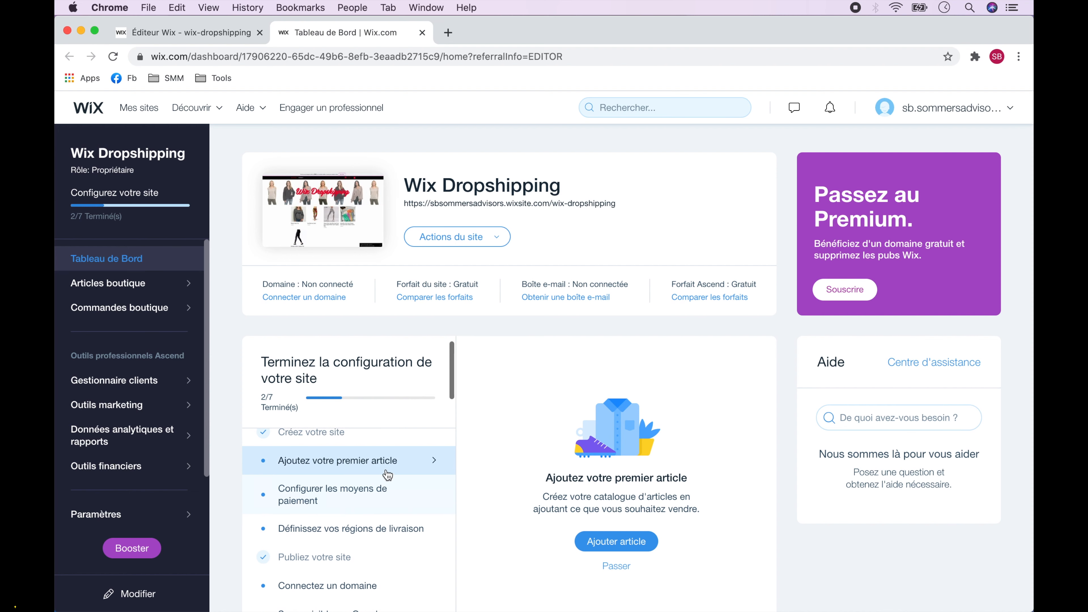
click(609, 566)
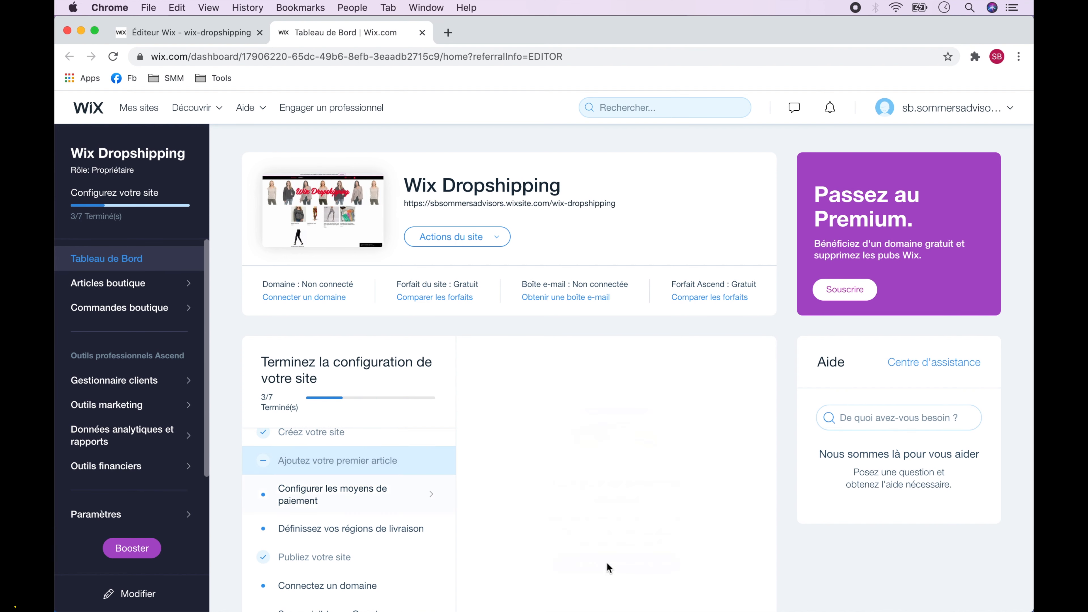
Set up the payment methods for France, keeping Cartes de crédit/débit and PayPal selected, and connect them
scroll(818, 493, down, 3)
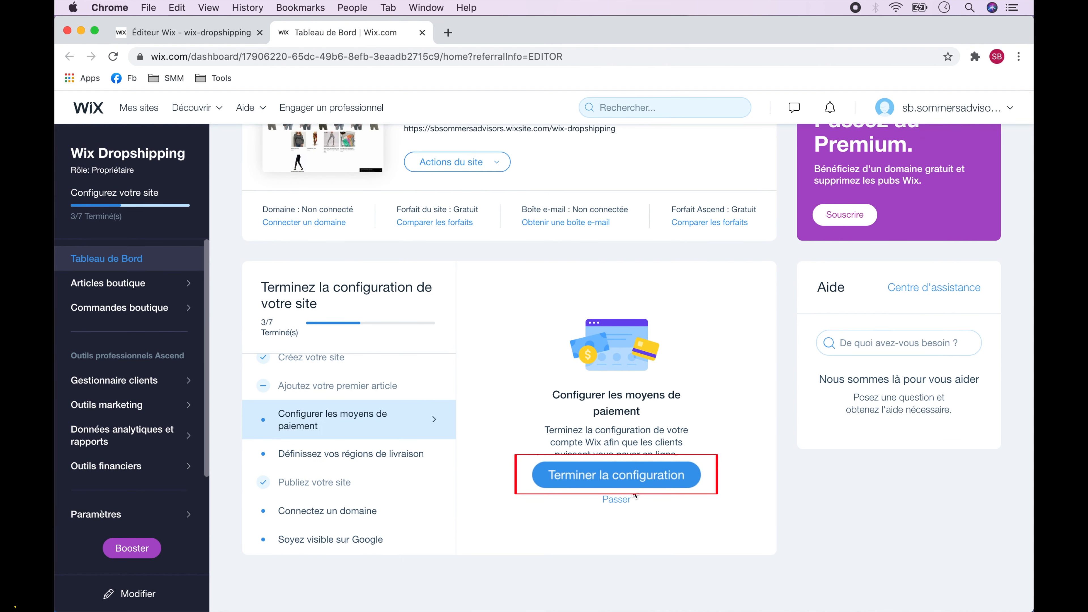
click(621, 482)
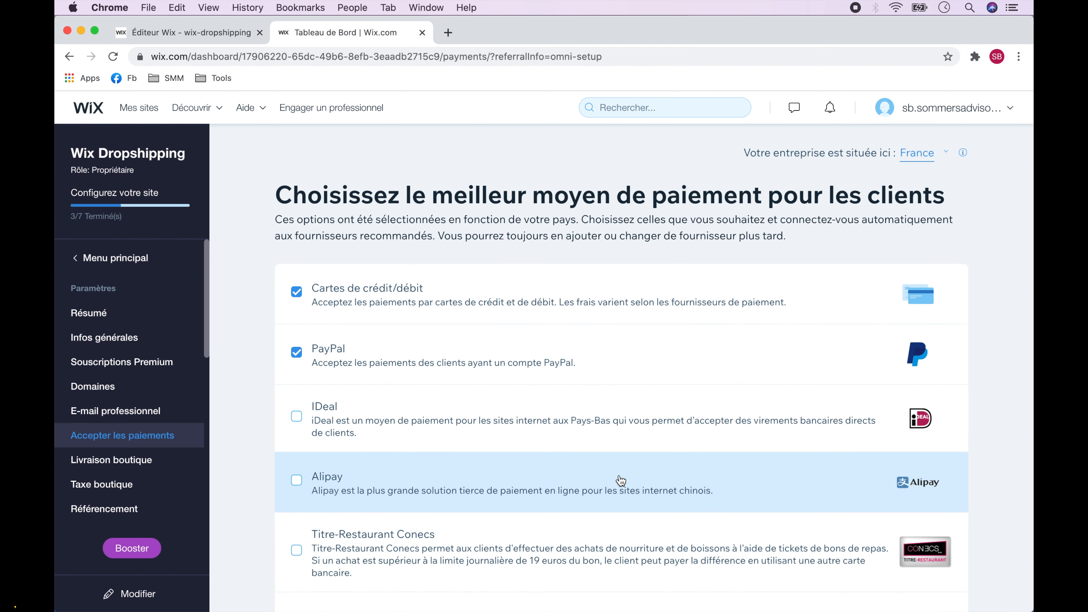
scroll(620, 479, down, 3)
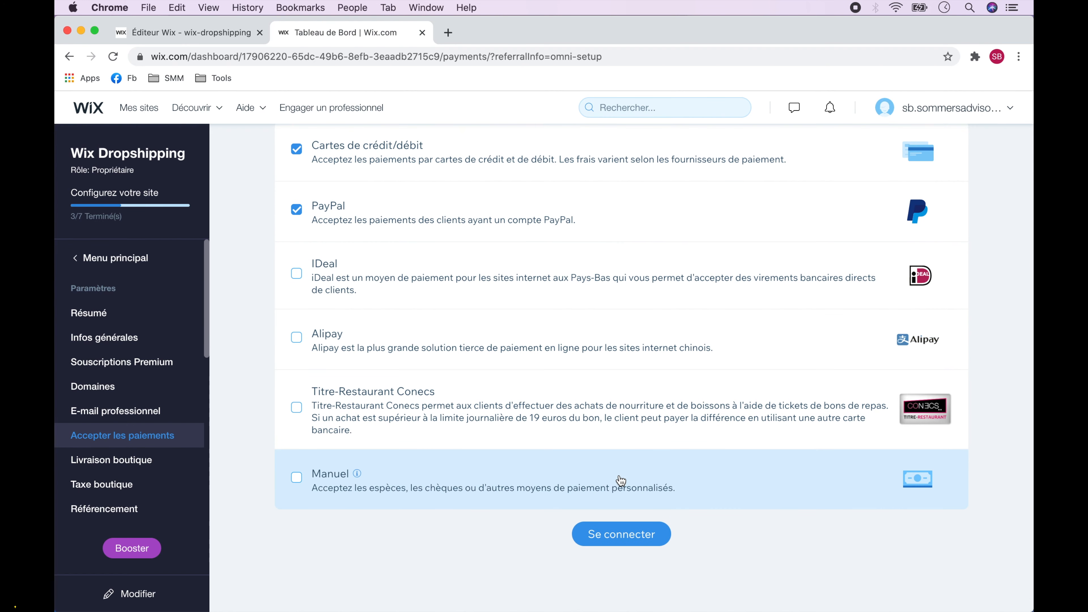
scroll(620, 480, up, 1)
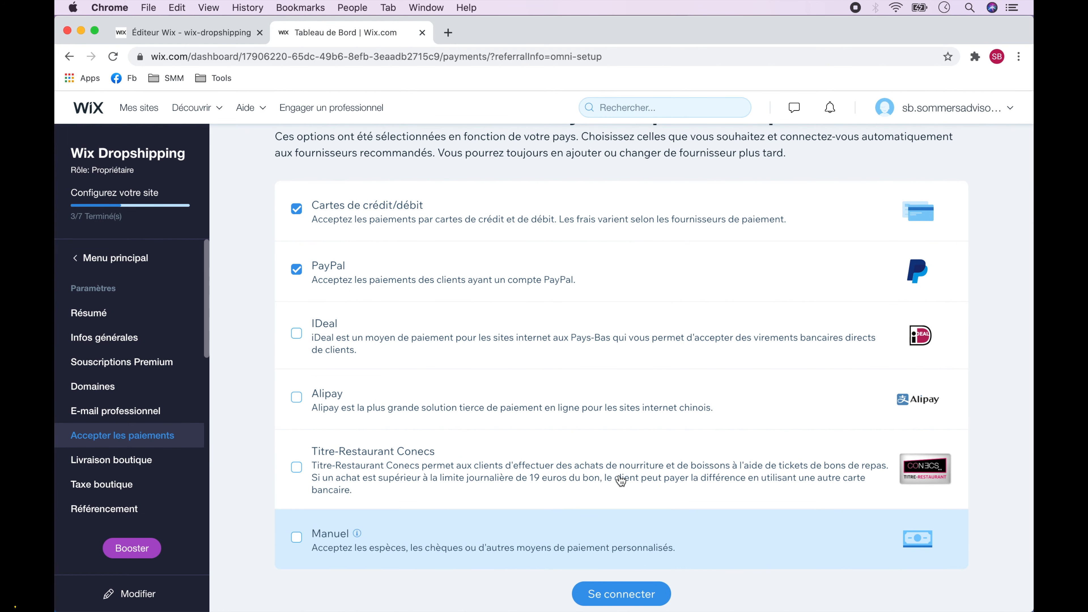
scroll(620, 480, down, 1)
click(621, 539)
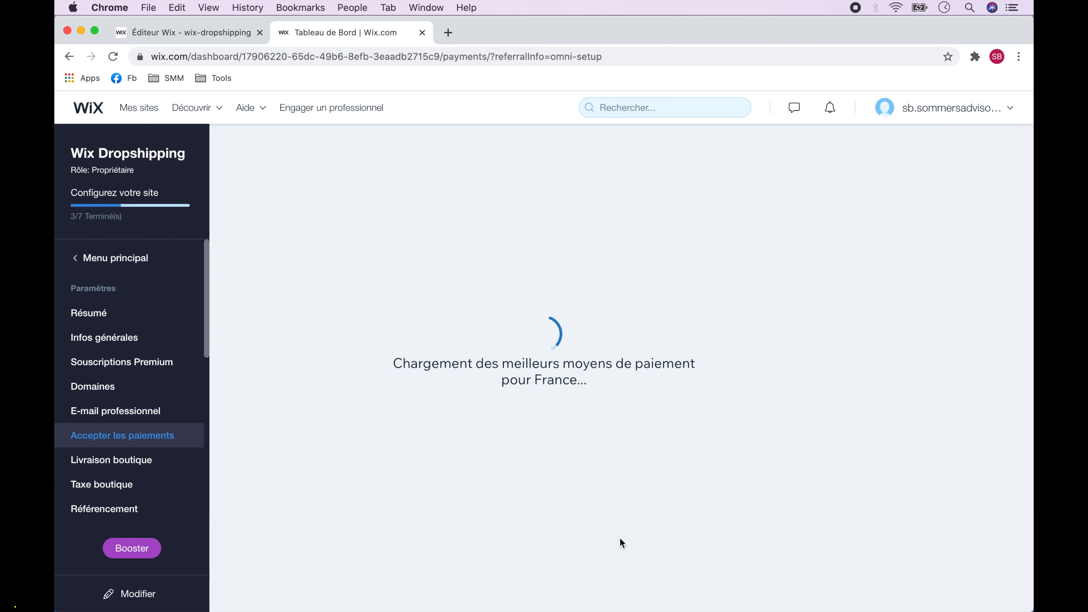
click(726, 157)
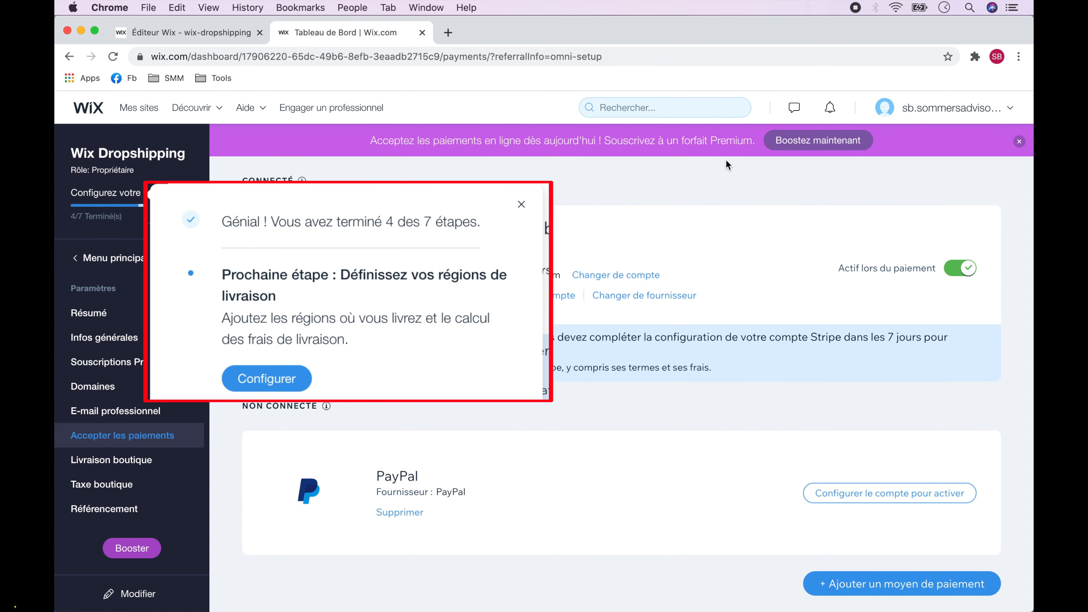
Disable the International shipping region and submit a new region with the default free delivery option
click(285, 360)
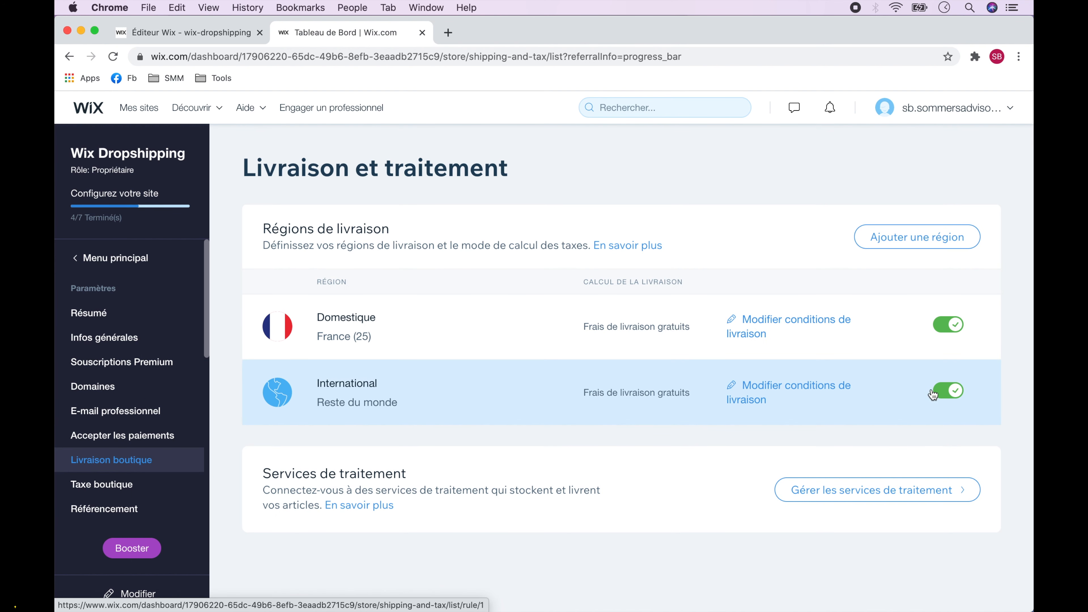
click(944, 395)
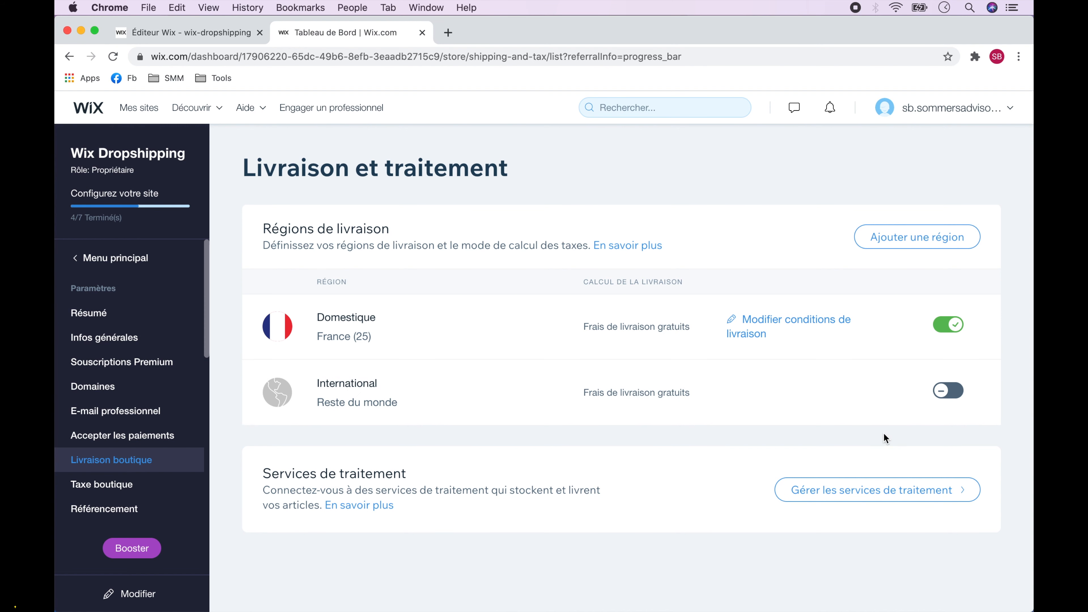
click(915, 239)
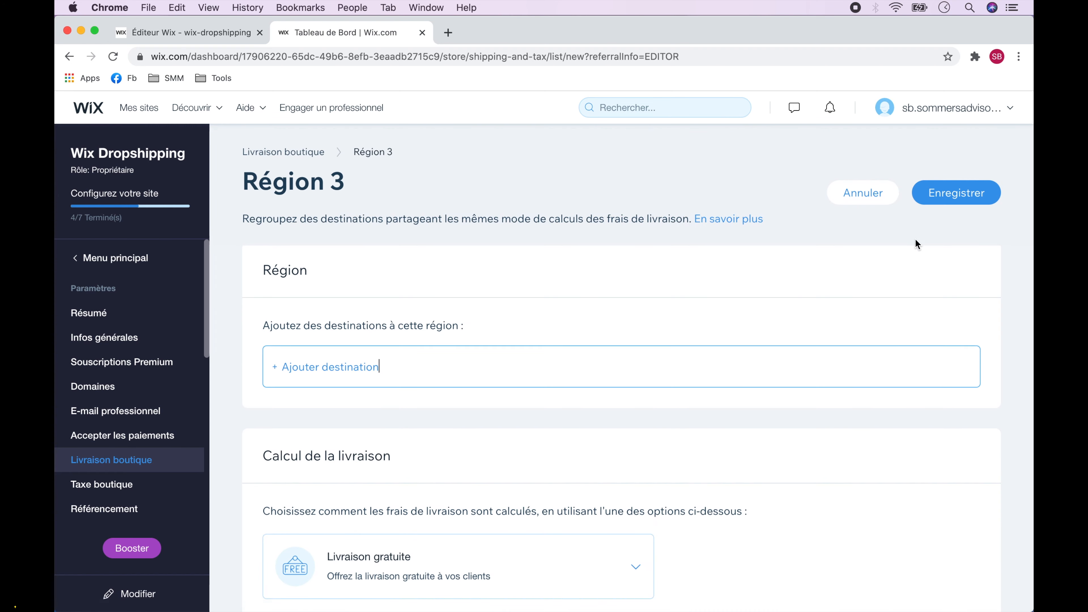
scroll(856, 403, down, 10)
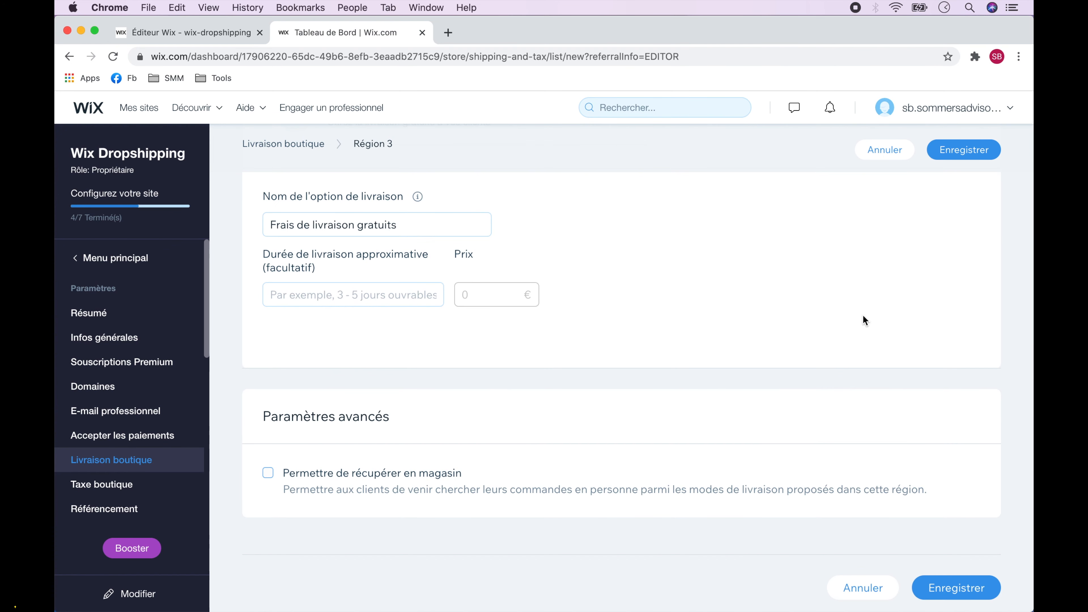
click(952, 590)
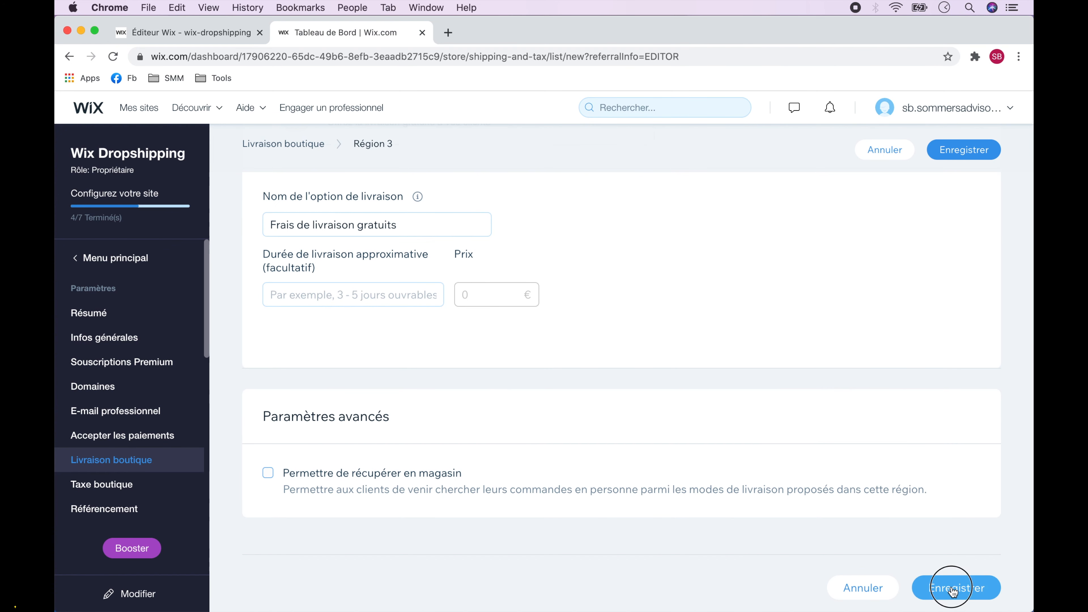
Return to the dashboard, review the setup checklist and start the Connectez un domaine task by choosing to buy a new domain
click(107, 195)
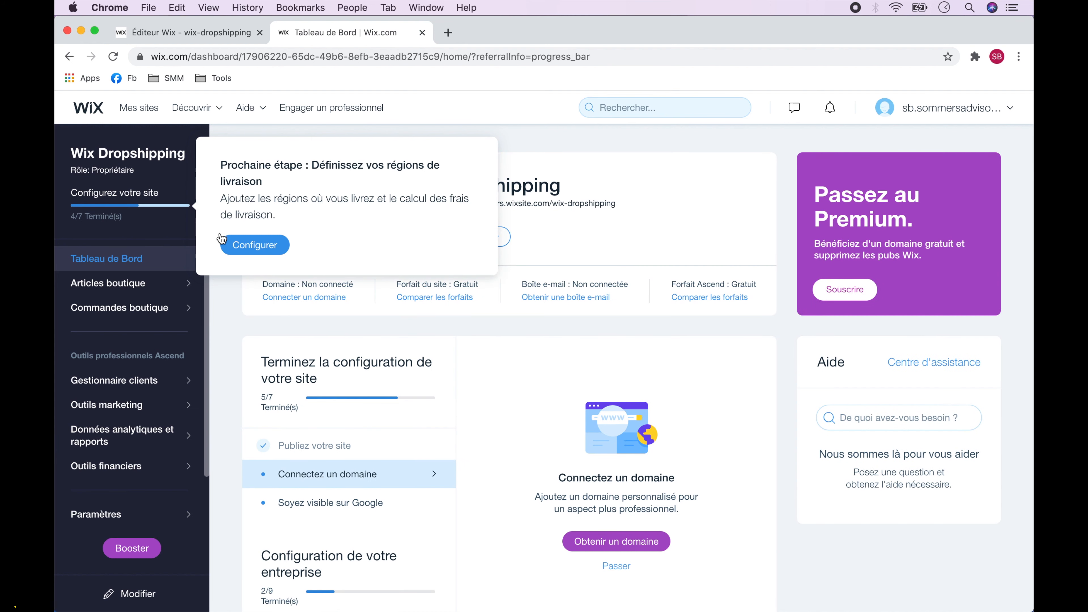
scroll(449, 429, down, 4)
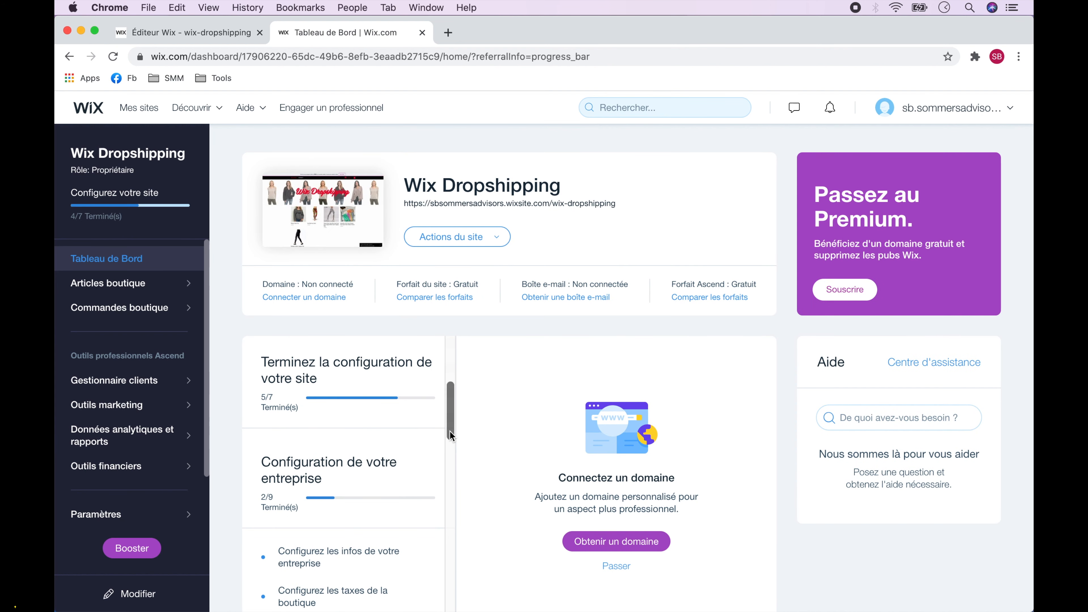
scroll(449, 431, up, 2)
scroll(449, 432, up, 1)
scroll(450, 431, up, 2)
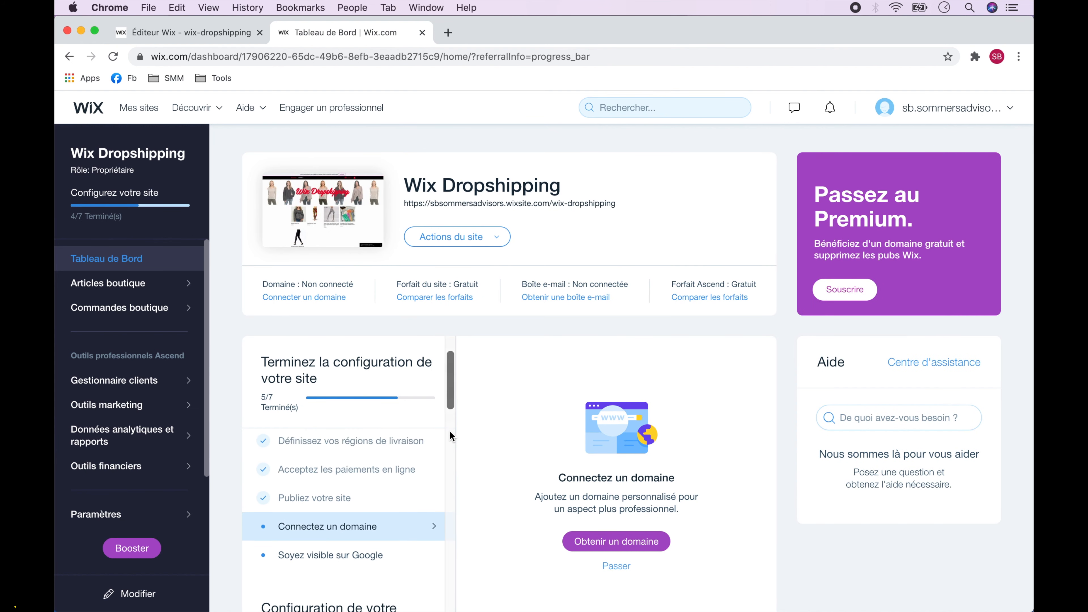
scroll(449, 431, up, 1)
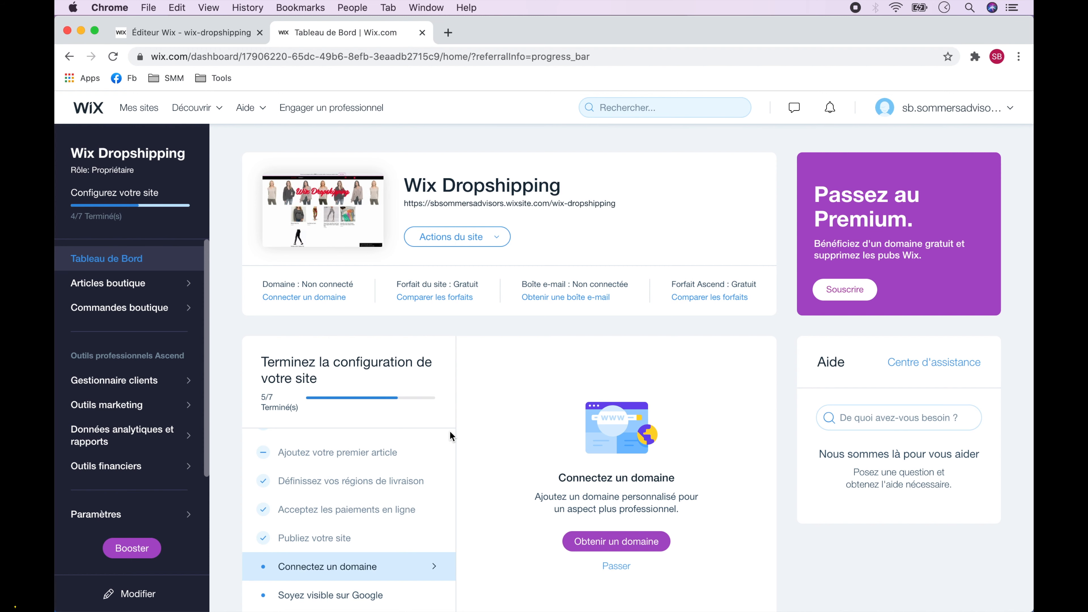
click(625, 543)
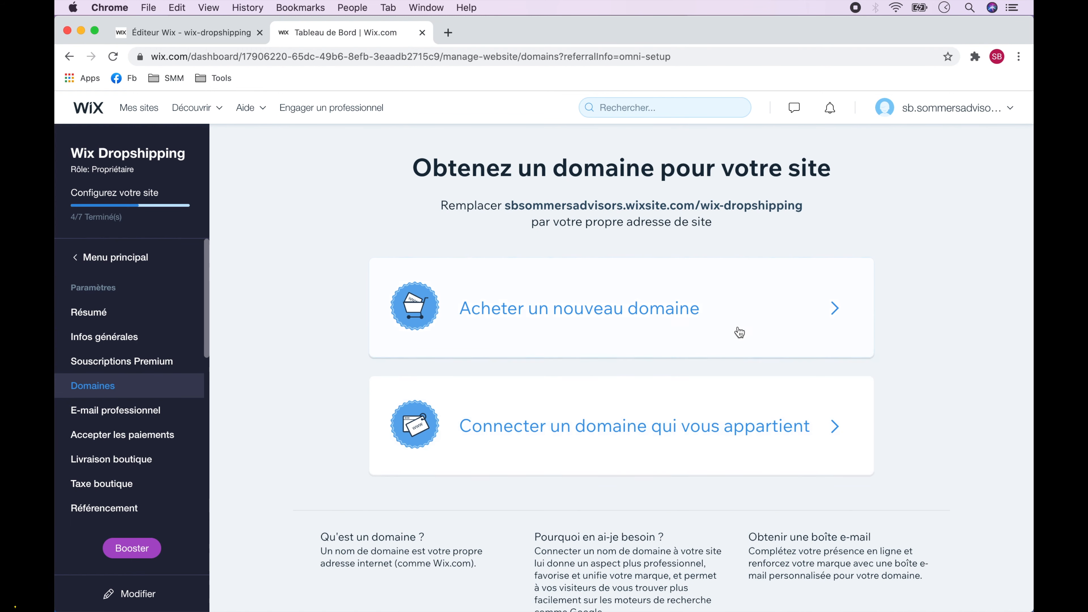
click(748, 316)
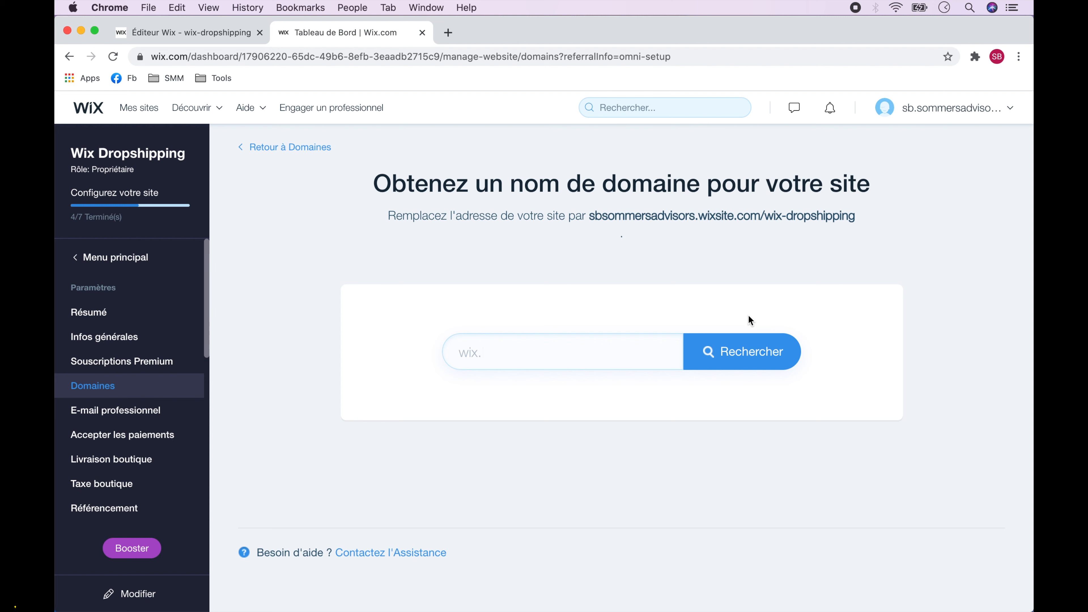
Search for the domain site-dropshipping-wix.com and choose to obtain it
click(618, 355)
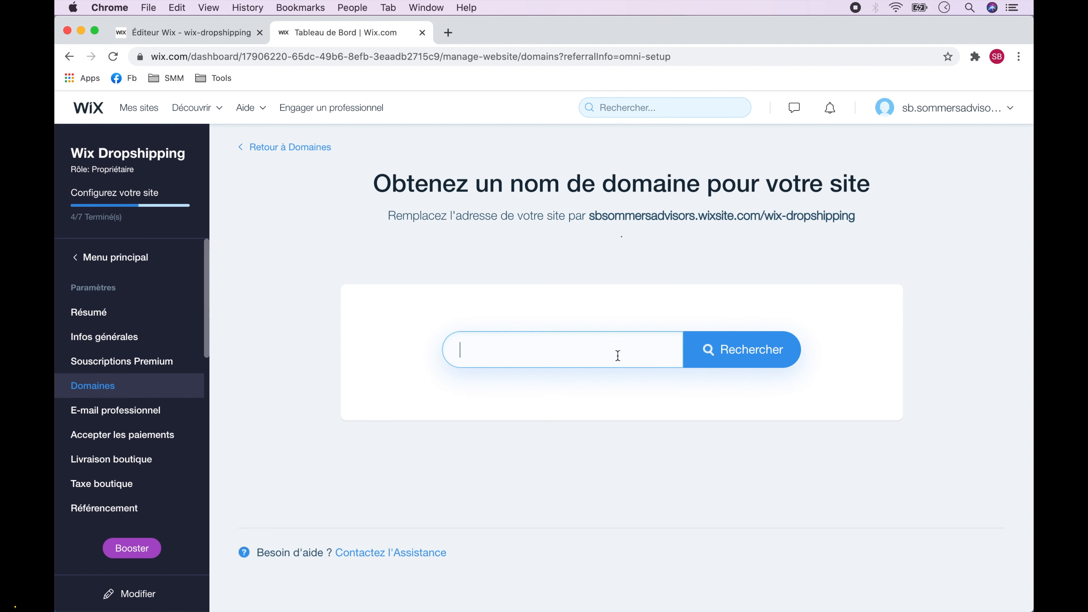
text(site-dropshipping-wix)
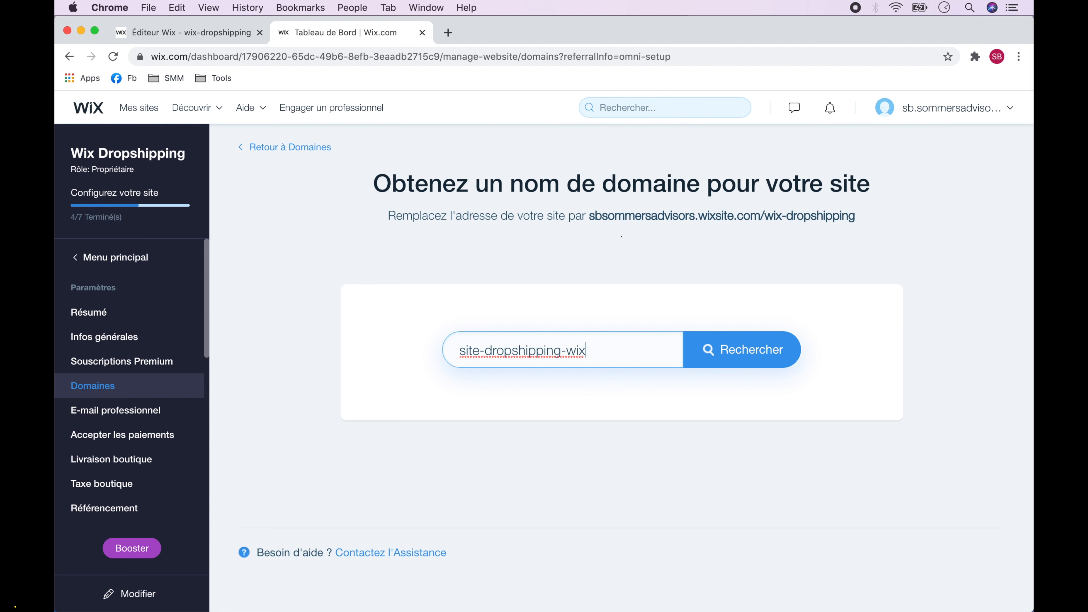
text(.com)
click(746, 354)
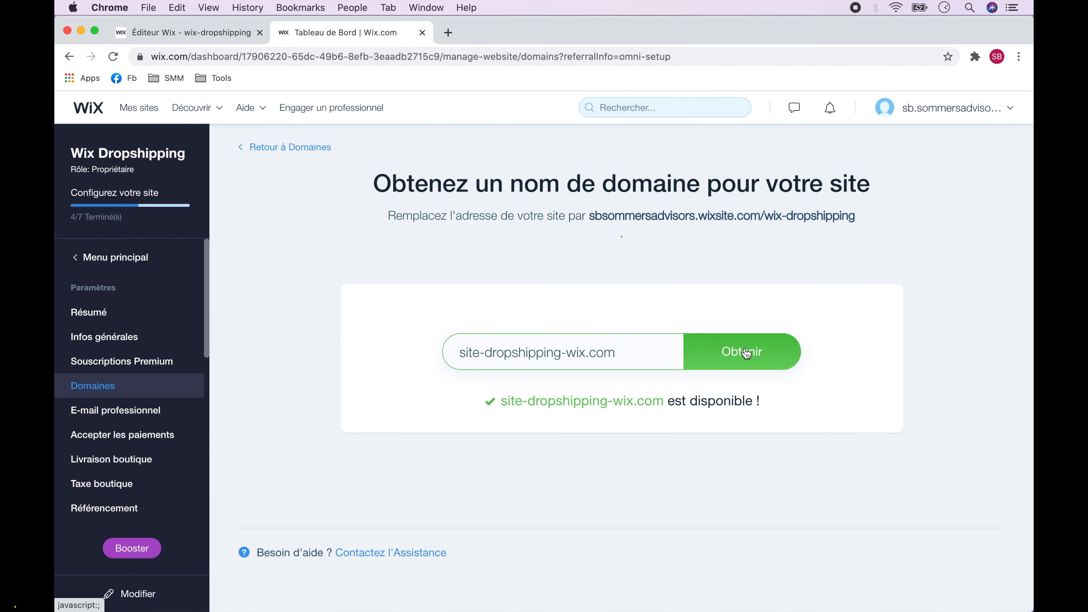
click(745, 353)
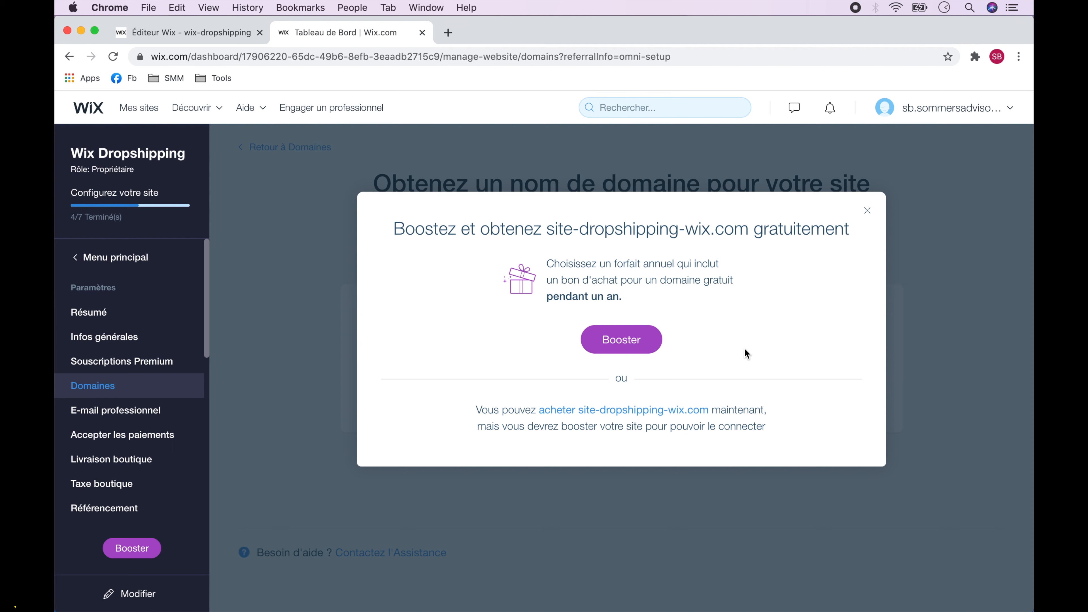
Compare the Premium Entreprise et eCommerce plans, select Business Illimité with the Annuel subscription and proceed to the payment form
click(619, 338)
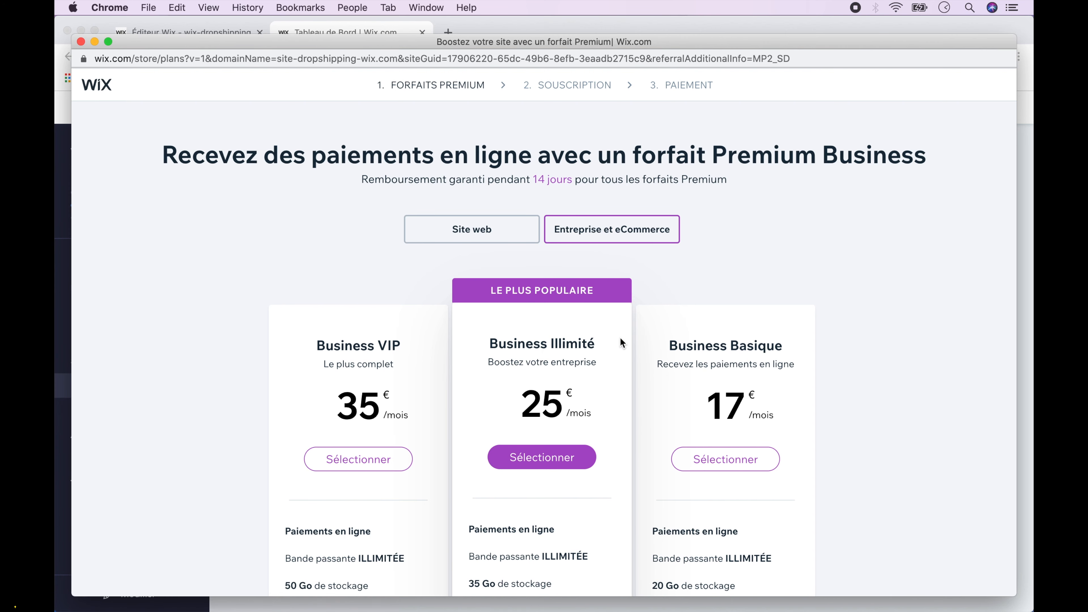
scroll(620, 338, down, 3)
scroll(620, 338, down, 2)
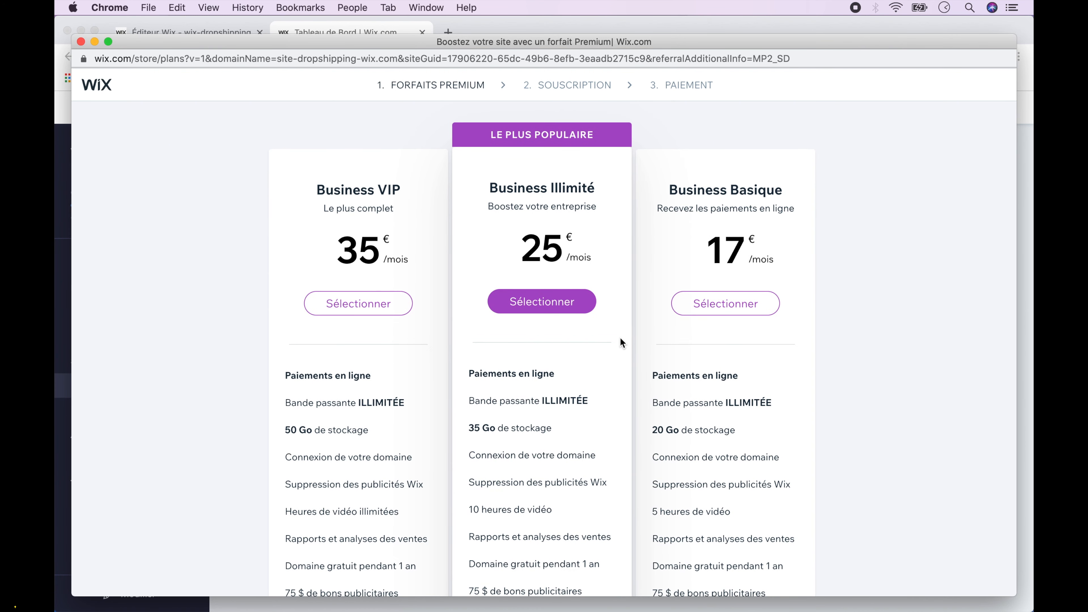
scroll(622, 343, down, 6)
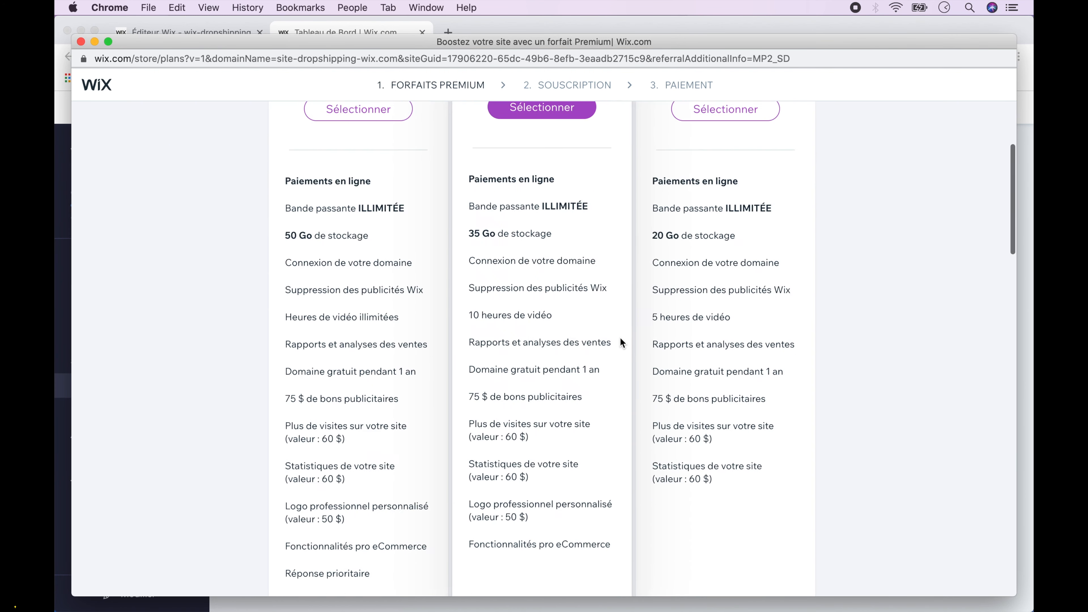
scroll(622, 343, up, 4)
scroll(621, 345, up, 6)
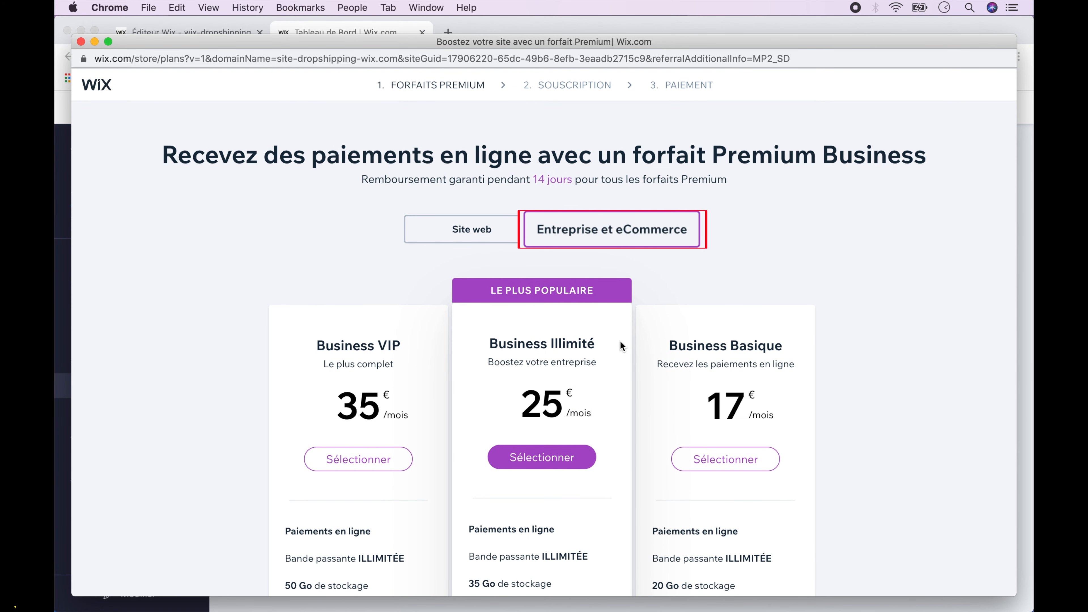
click(559, 451)
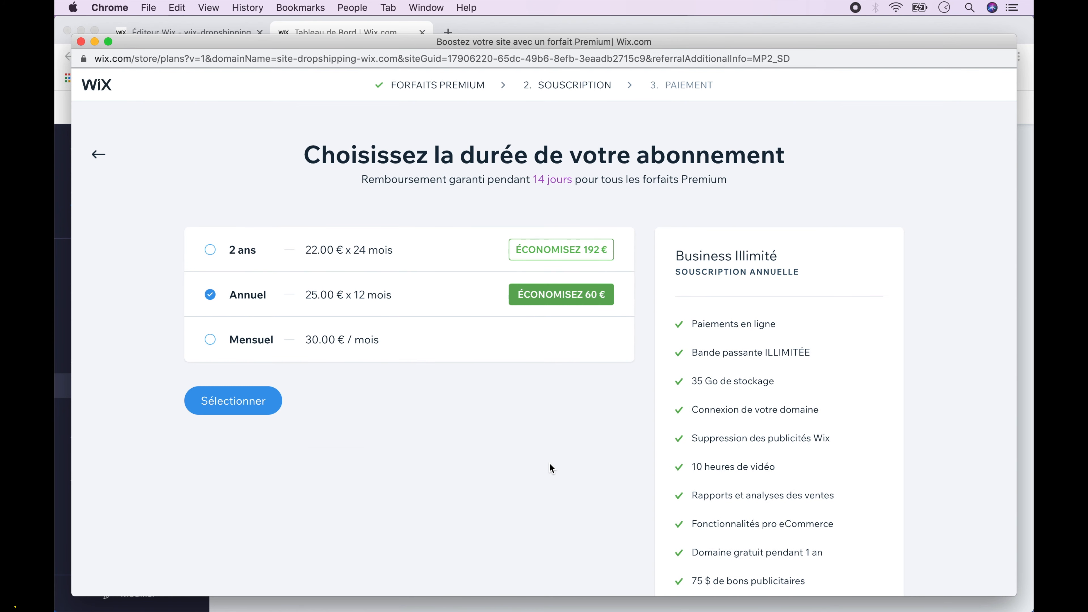
click(241, 407)
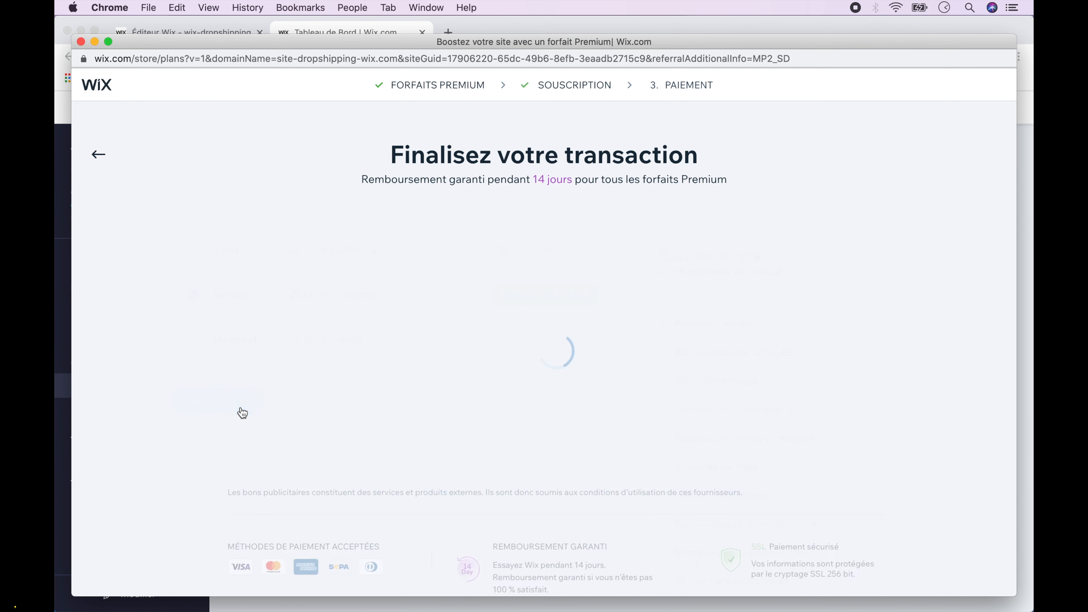
scroll(240, 409, down, 5)
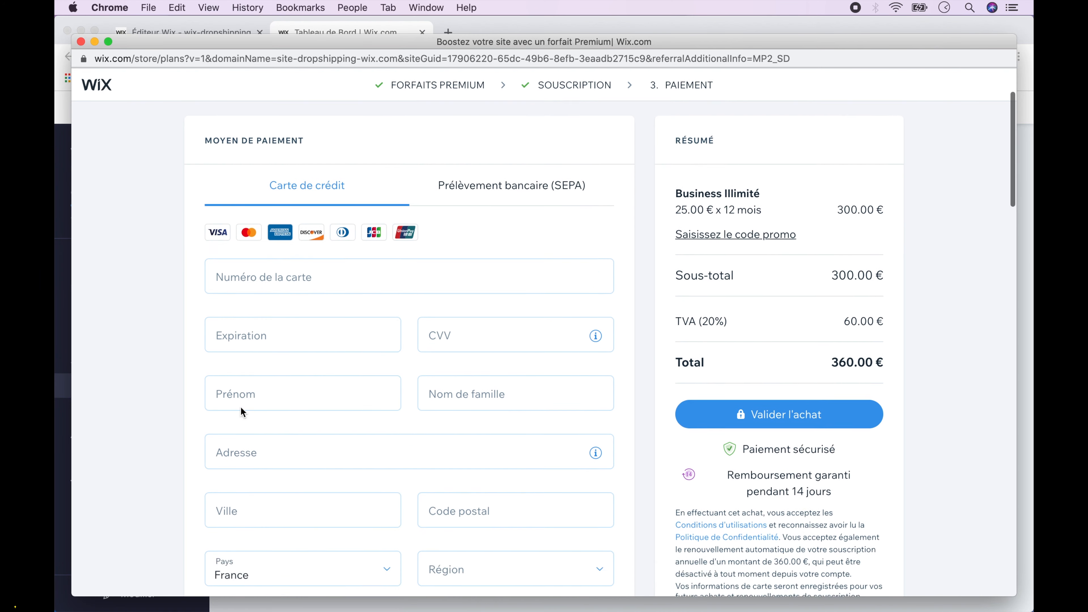